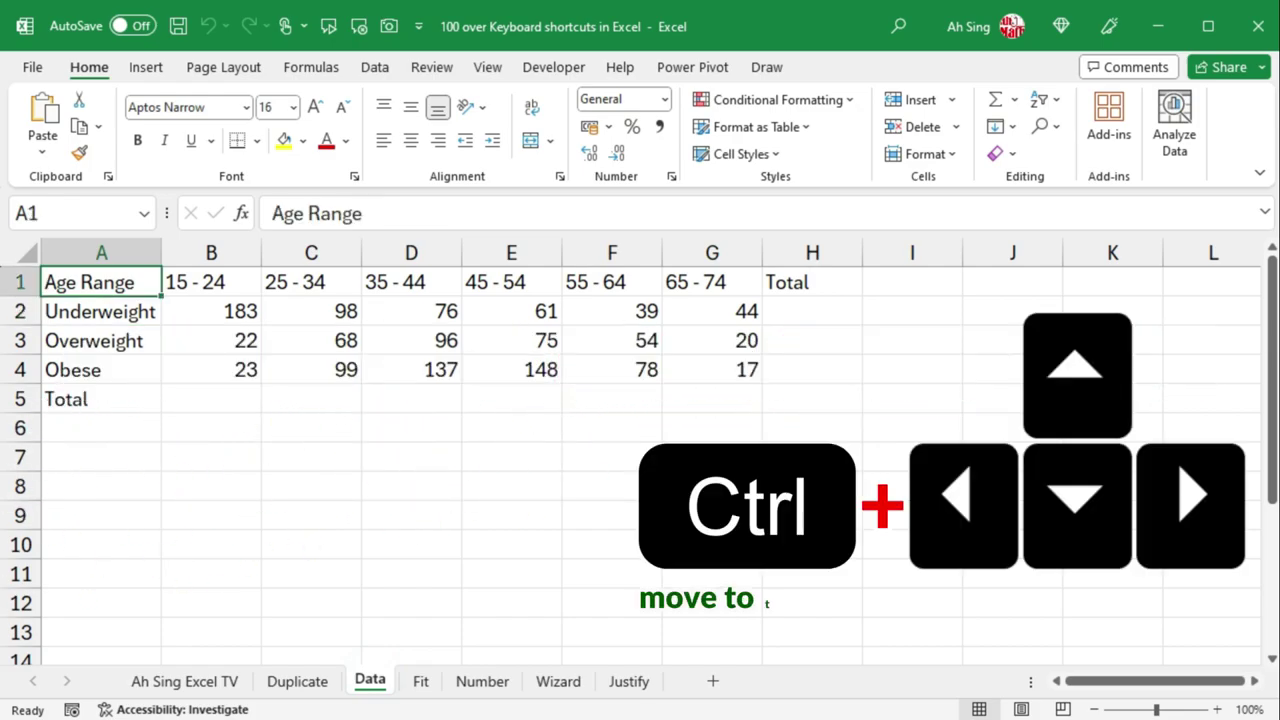
Step: Move between the edges of the age-range table from A1 and extend the selection along column A and row 1
{"action": "key", "text": "ctrl+Down"}
{"action": "key", "text": "ctrl+Up"}
{"action": "key", "text": "ctrl+Right"}
{"action": "key", "text": "ctrl+Left"}
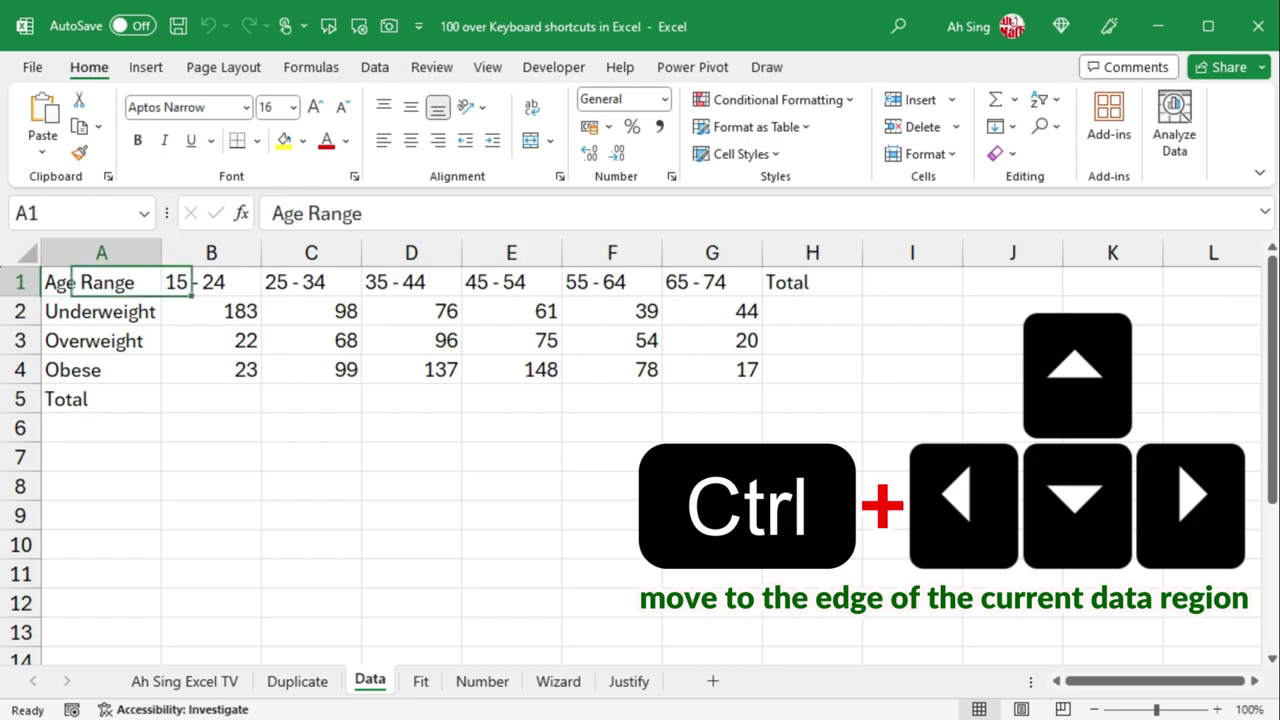
{"action": "key", "text": "ctrl+shift+Down"}
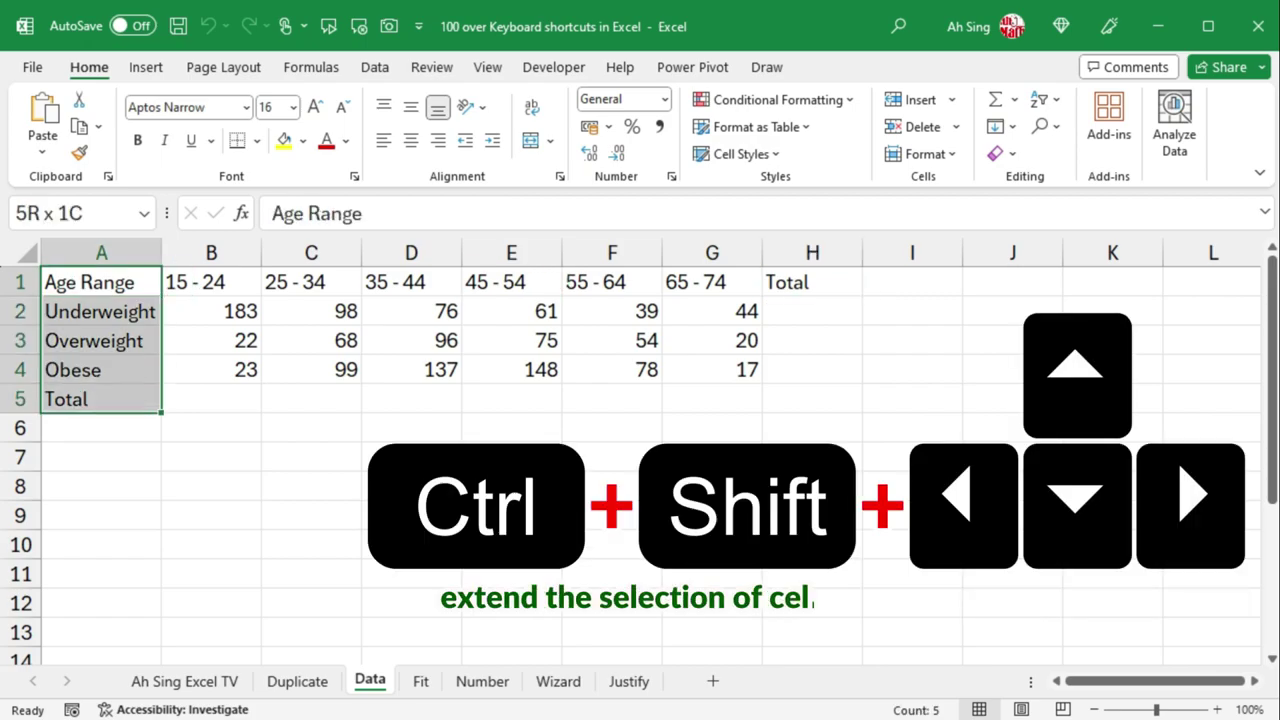
{"action": "key", "text": "ctrl+shift+Up"}
{"action": "key", "text": "ctrl+shift+Right"}
Step: Centre the column headings in B1:H1 horizontally
{"action": "key", "text": "Right"}
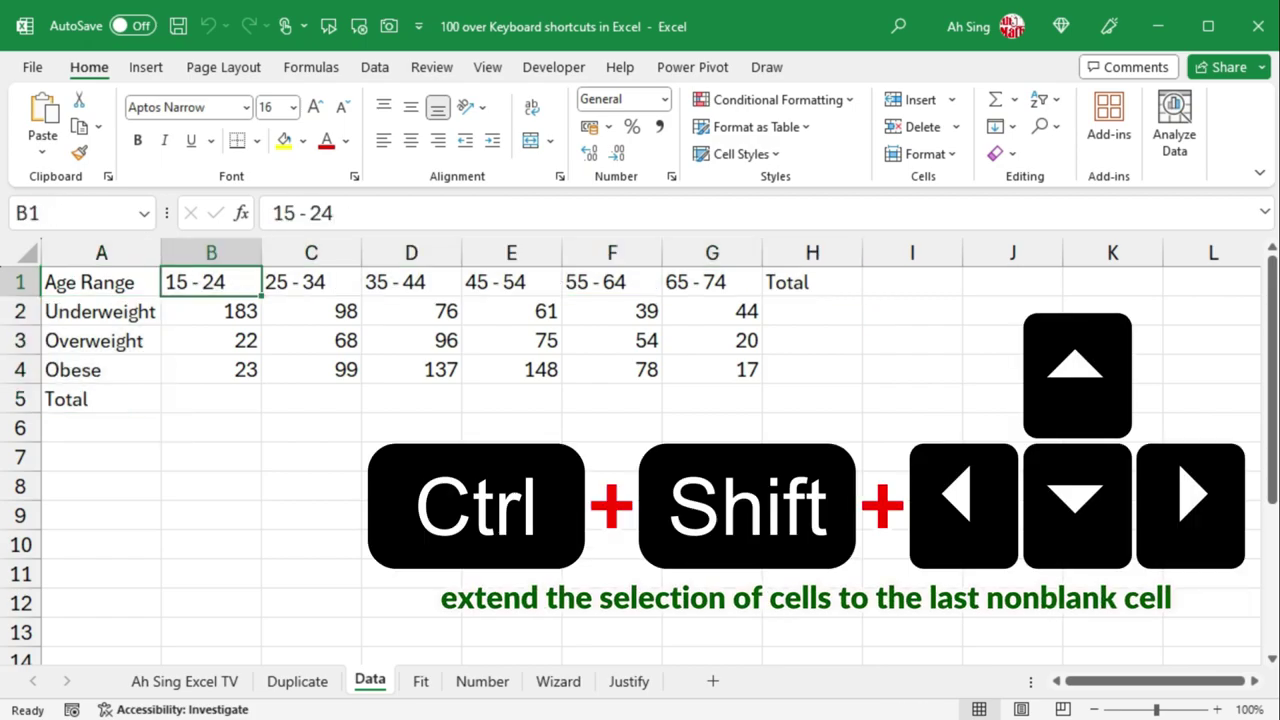
{"action": "key", "text": "ctrl+shift+Right"}
{"action": "key", "text": "alt"}
{"action": "key", "text": "h"}
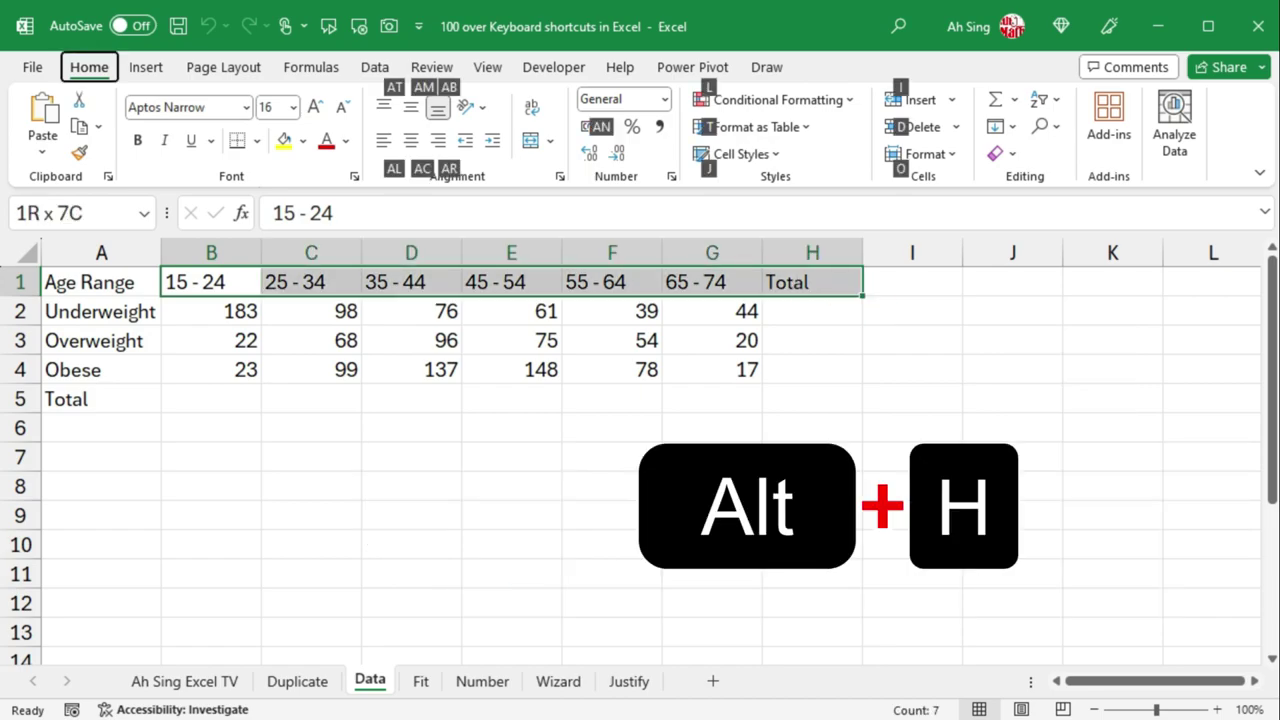
{"action": "key", "text": "a"}
{"action": "key", "text": "c"}
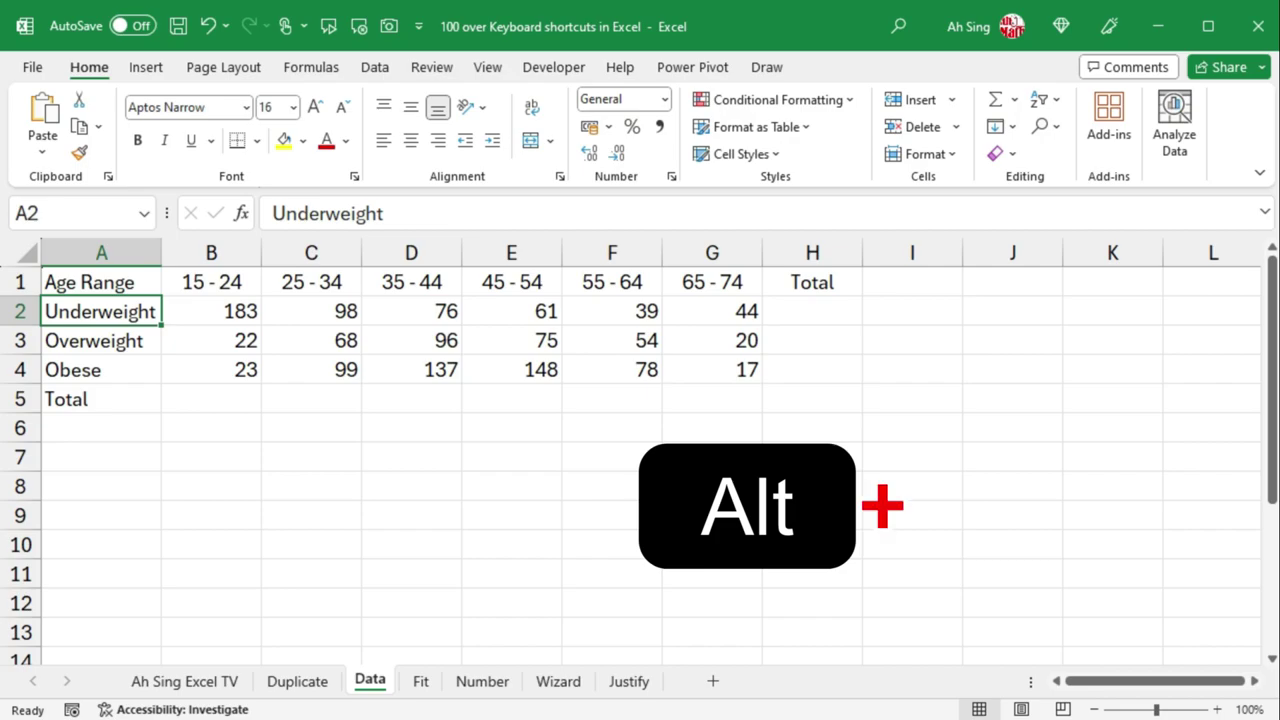
Step: Delete the entire sheet column A that holds the weight categories
{"action": "key", "text": "alt"}
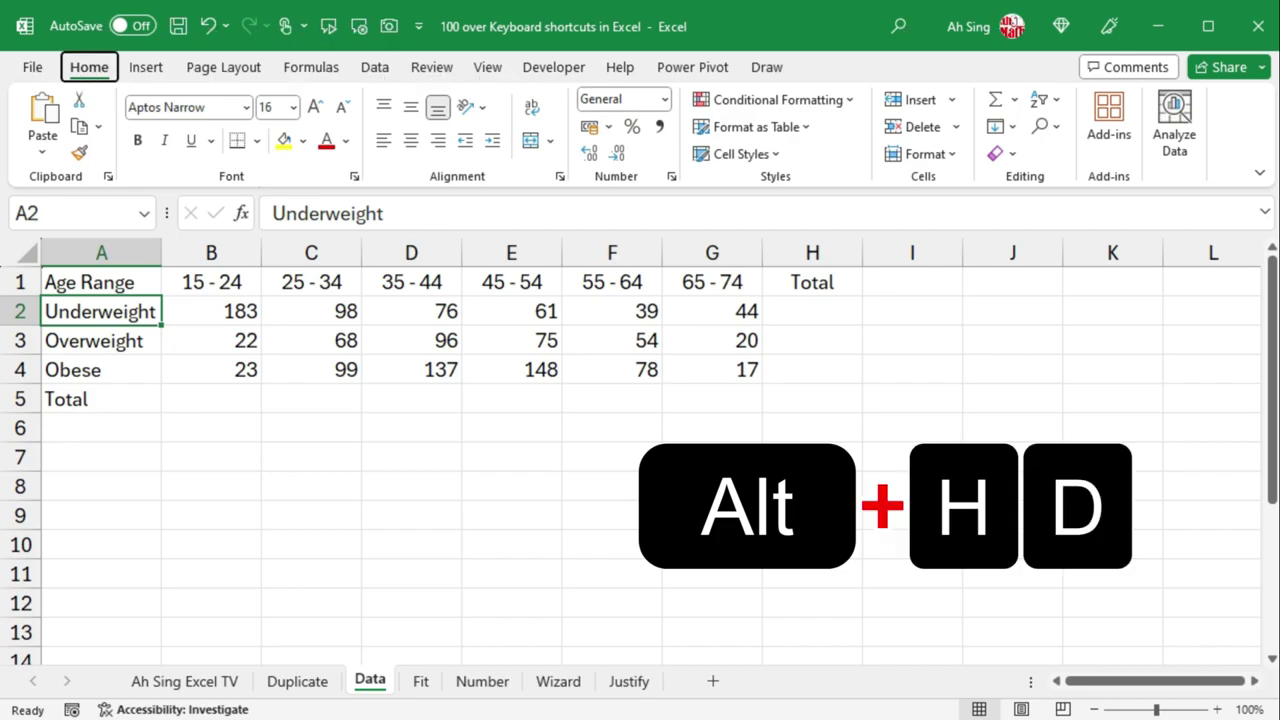
{"action": "key", "text": "h"}
{"action": "key", "text": "d"}
{"action": "key", "text": "c"}
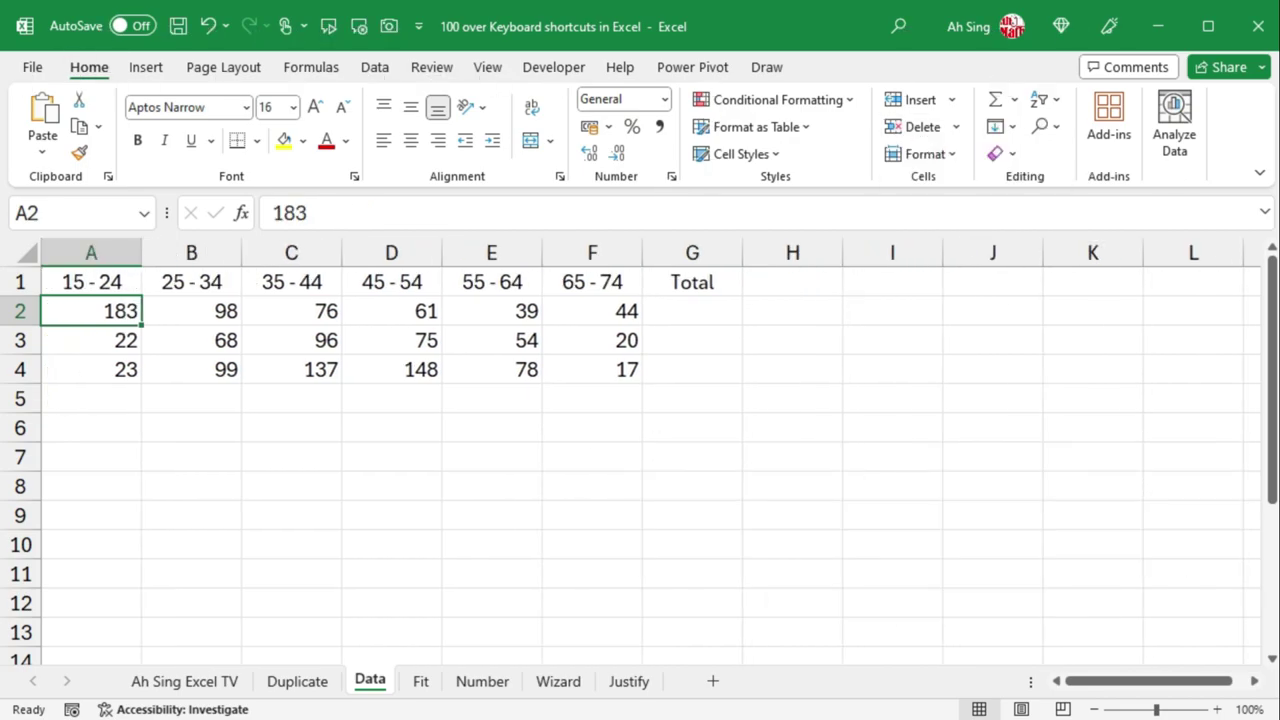
Step: Delete the entire sheet row 2
{"action": "key", "text": "alt"}
{"action": "key", "text": "h"}
{"action": "key", "text": "d"}
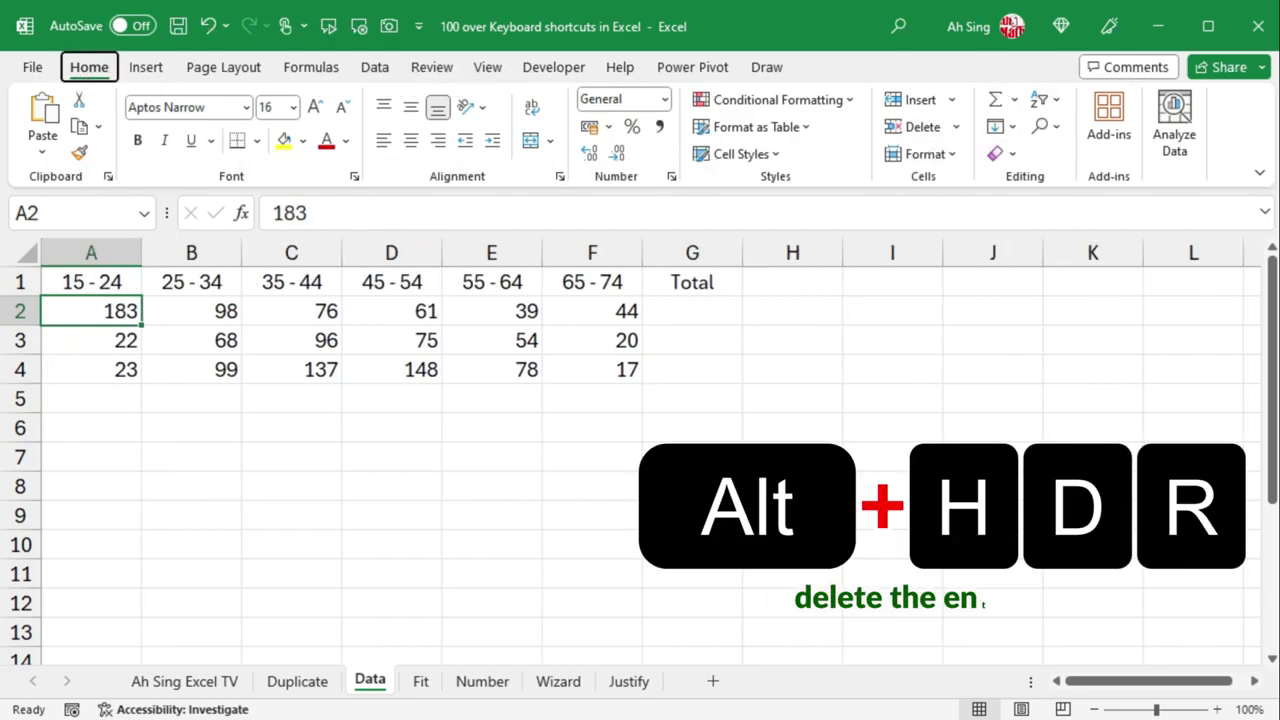
{"action": "key", "text": "r"}
Step: Undo the row deletion, the column deletion and the heading centring, and redo only the centring
{"action": "key", "text": "ctrl+z"}
{"action": "key", "text": "ctrl+z"}
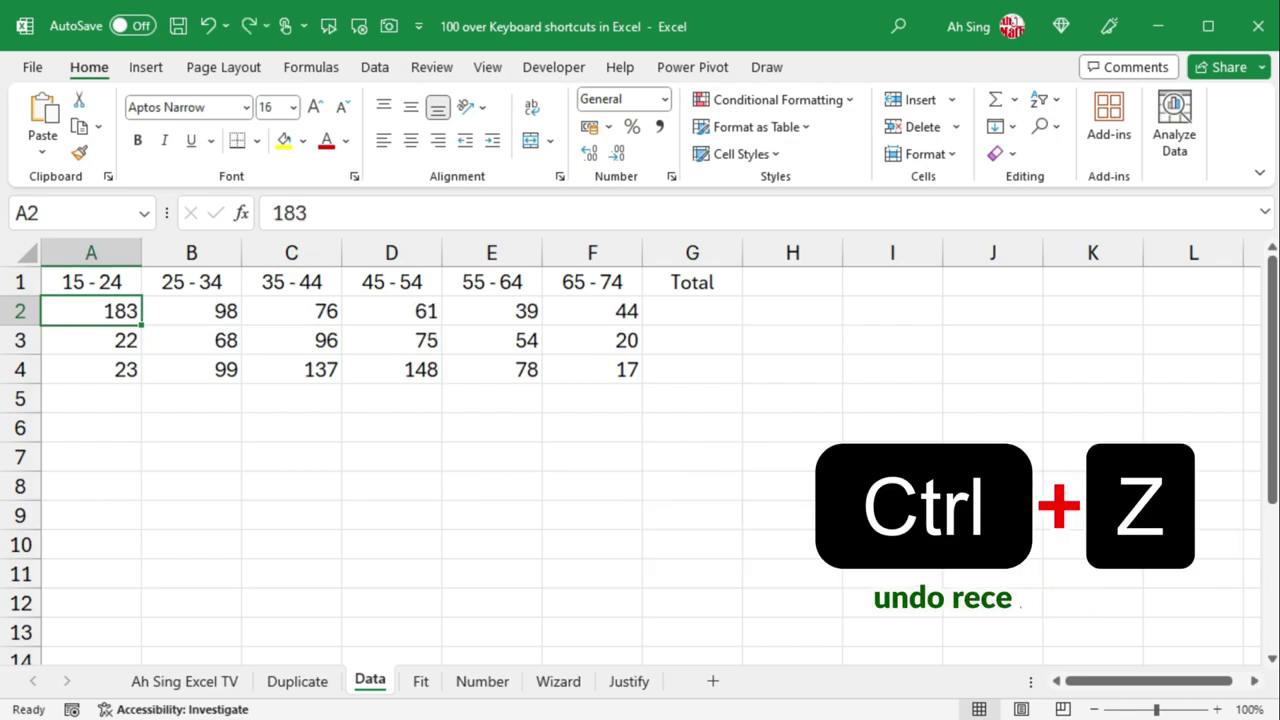
{"action": "key", "text": "ctrl+z"}
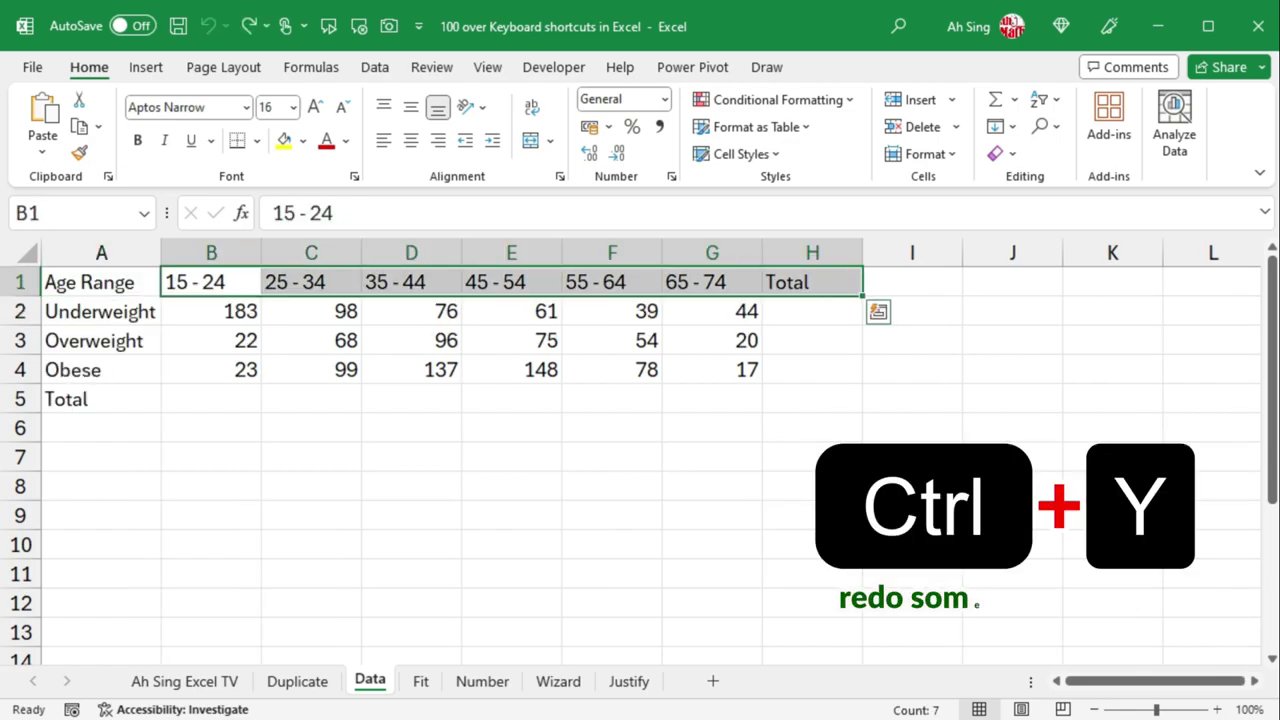
{"action": "key", "text": "ctrl+y"}
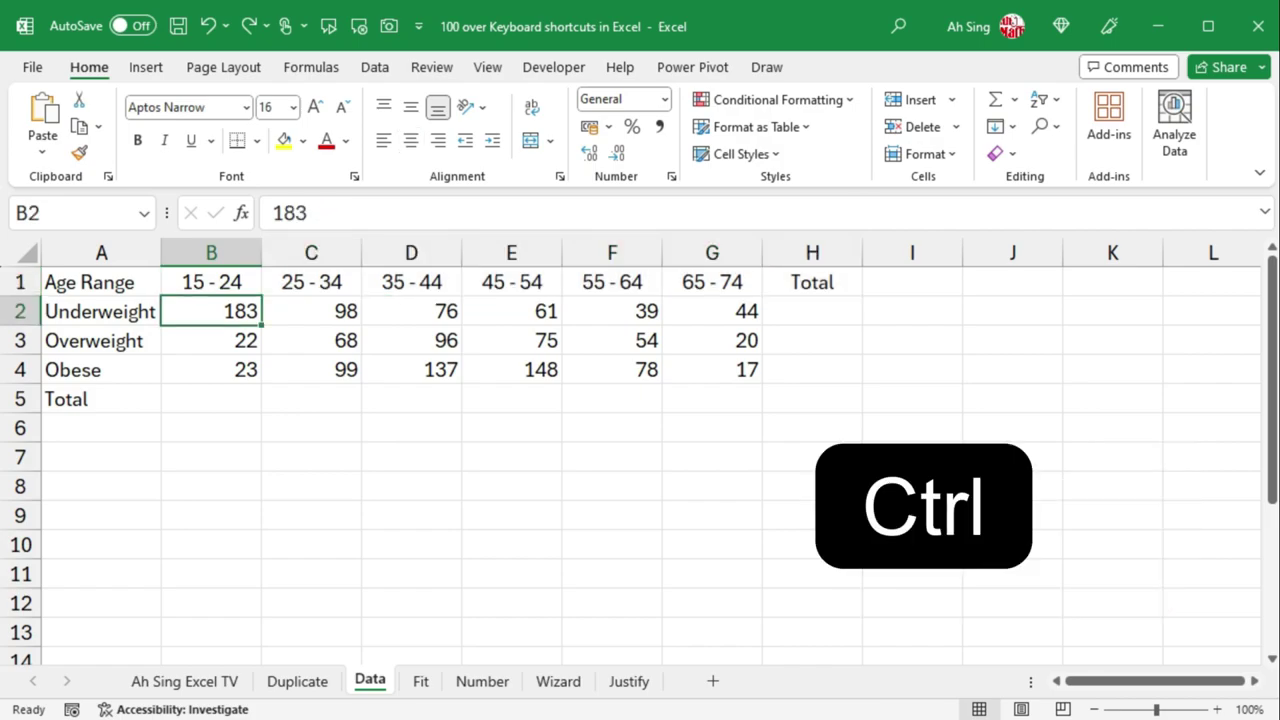
Step: Hide column B and unhide it again
{"action": "key", "text": "ctrl+0"}
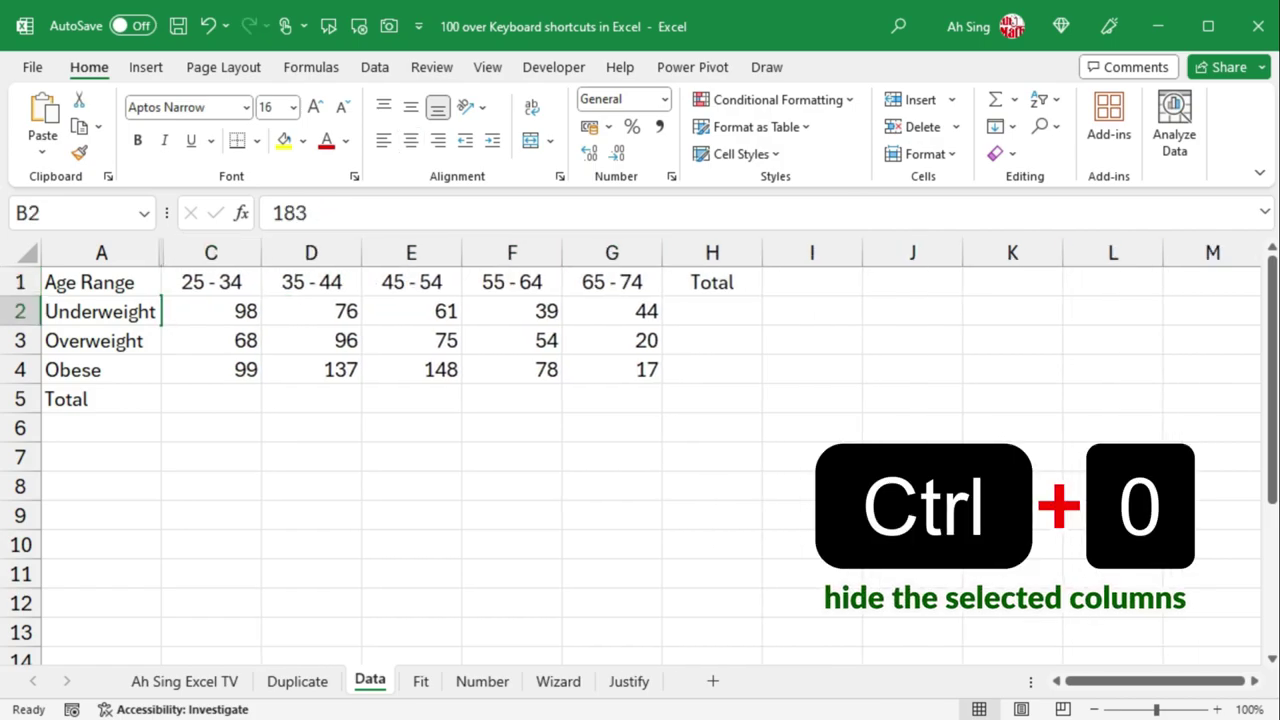
{"action": "key", "text": "ctrl+shift+0"}
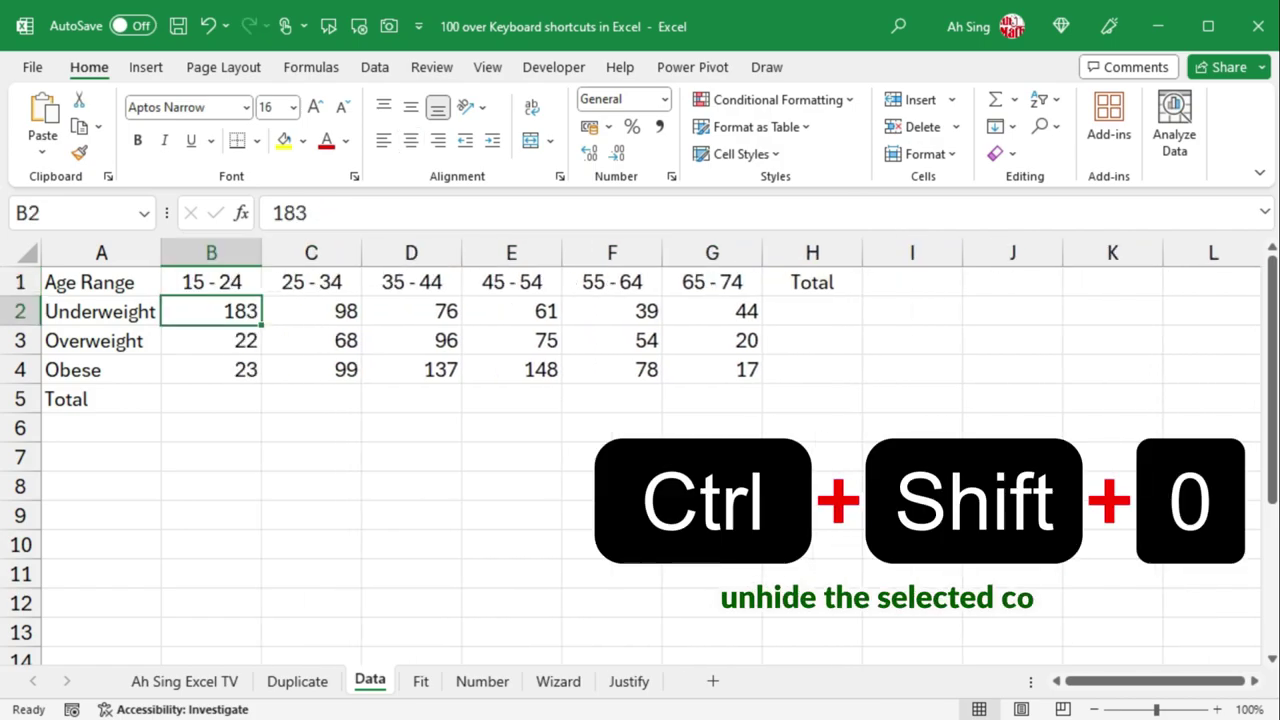
Step: Apply the custom number format [>100][red];general to the figures in B2:G4
{"action": "key", "text": "ctrl+shift+Right"}
{"action": "key", "text": "ctrl+shift+Down"}
{"action": "key", "text": "ctrl+1"}
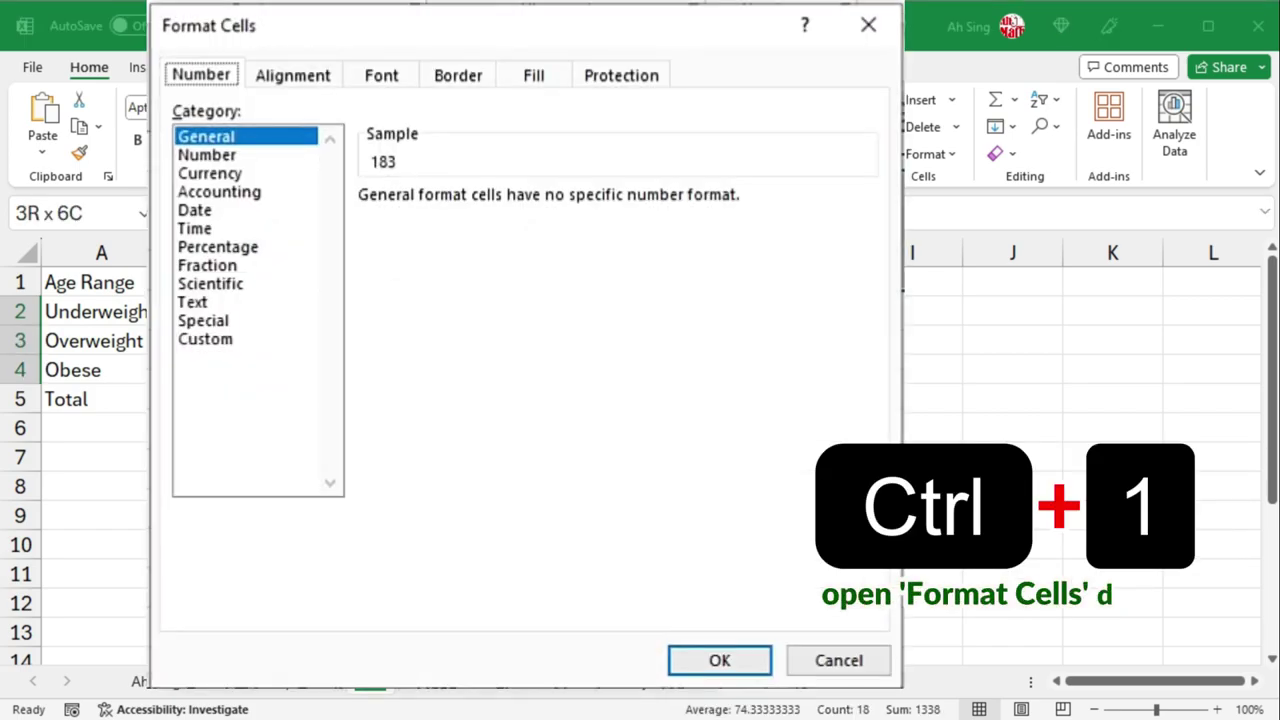
{"action": "key", "text": "Tab"}
{"action": "key", "text": "Down"}
{"action": "key", "text": "Down"}
{"action": "key", "text": "Down"}
{"action": "key", "text": "Down"}
{"action": "key", "text": "Down"}
{"action": "key", "text": "Down"}
{"action": "key", "text": "Down"}
{"action": "key", "text": "Down"}
{"action": "key", "text": "Down"}
{"action": "key", "text": "Down"}
{"action": "key", "text": "Down"}
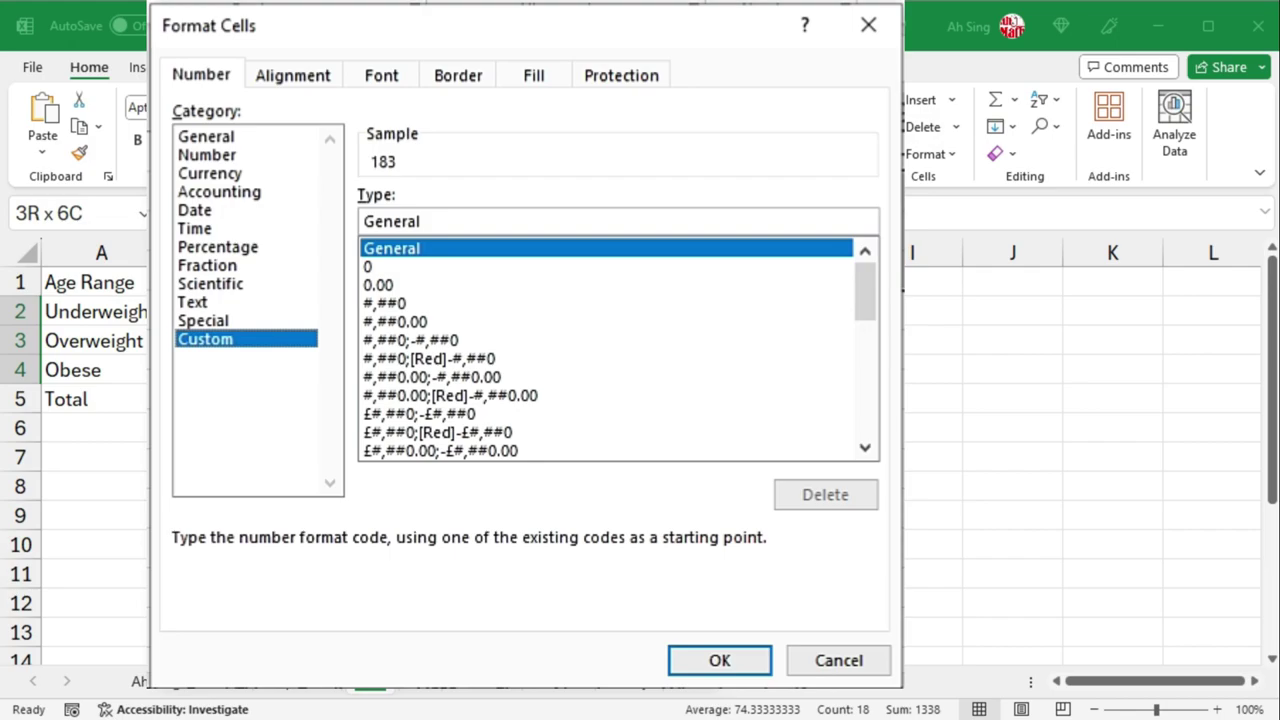
{"action": "type", "text": "["}
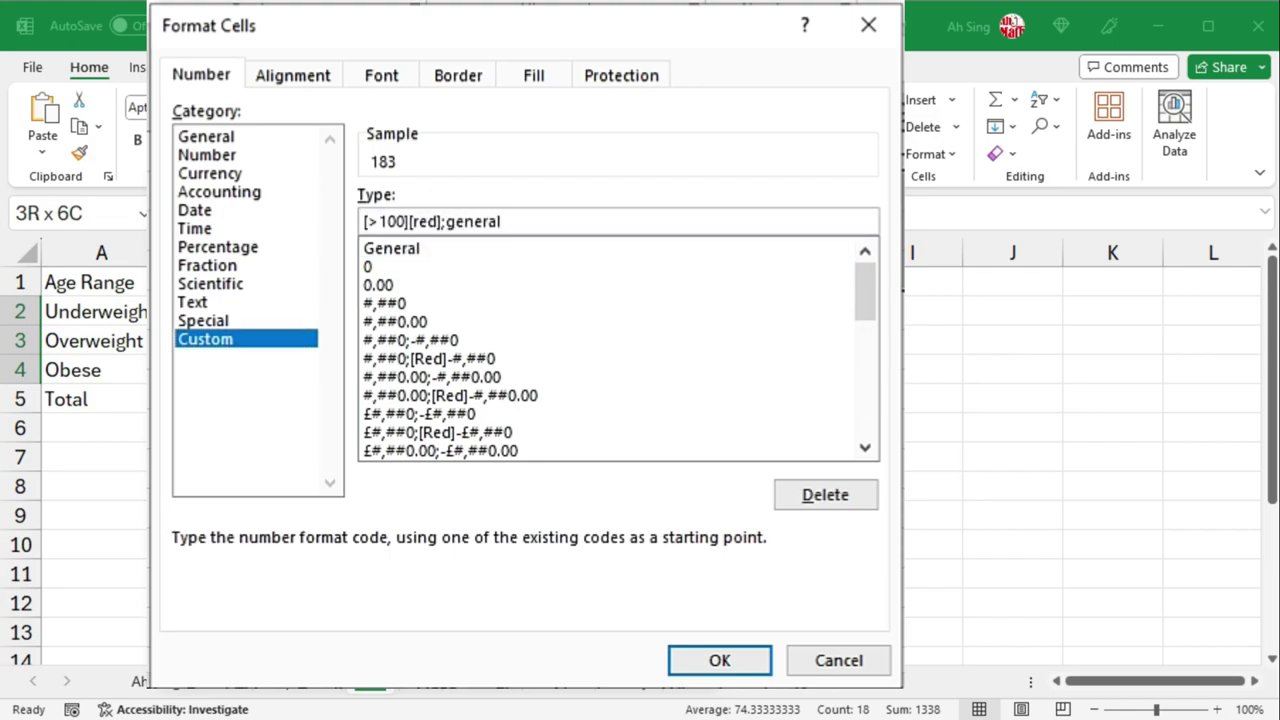
{"action": "key", "text": "Return"}
Step: Make the heading row A1:H1 bold
{"action": "key", "text": "ctrl+Home"}
{"action": "key", "text": "ctrl+shift+Right"}
{"action": "key", "text": "ctrl+b"}
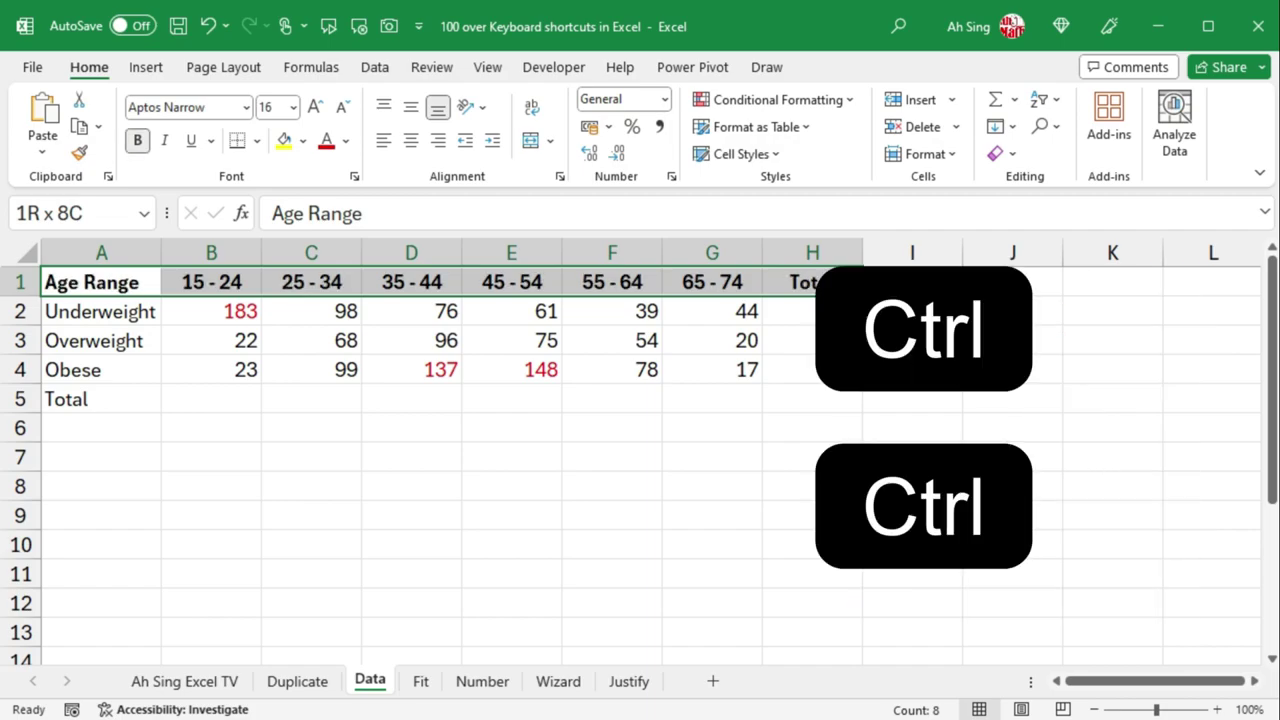
Step: Toggle italic and underline on and off again for the heading row A1:H1
{"action": "key", "text": "ctrl+i"}
{"action": "key", "text": "ctrl+i"}
{"action": "key", "text": "ctrl+i"}
{"action": "key", "text": "ctrl+i"}
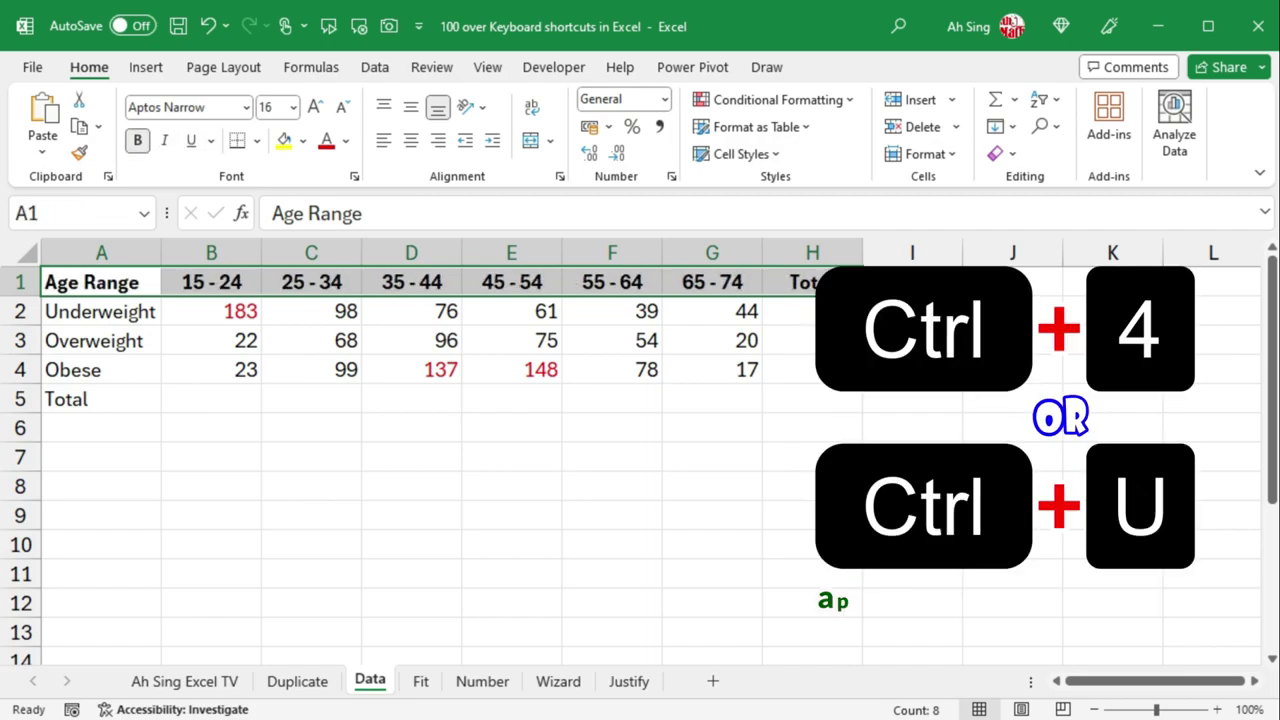
{"action": "key", "text": "ctrl+u"}
{"action": "key", "text": "ctrl+u"}
Step: Hide the Underweight row and unhide it again
{"action": "key", "text": "Down"}
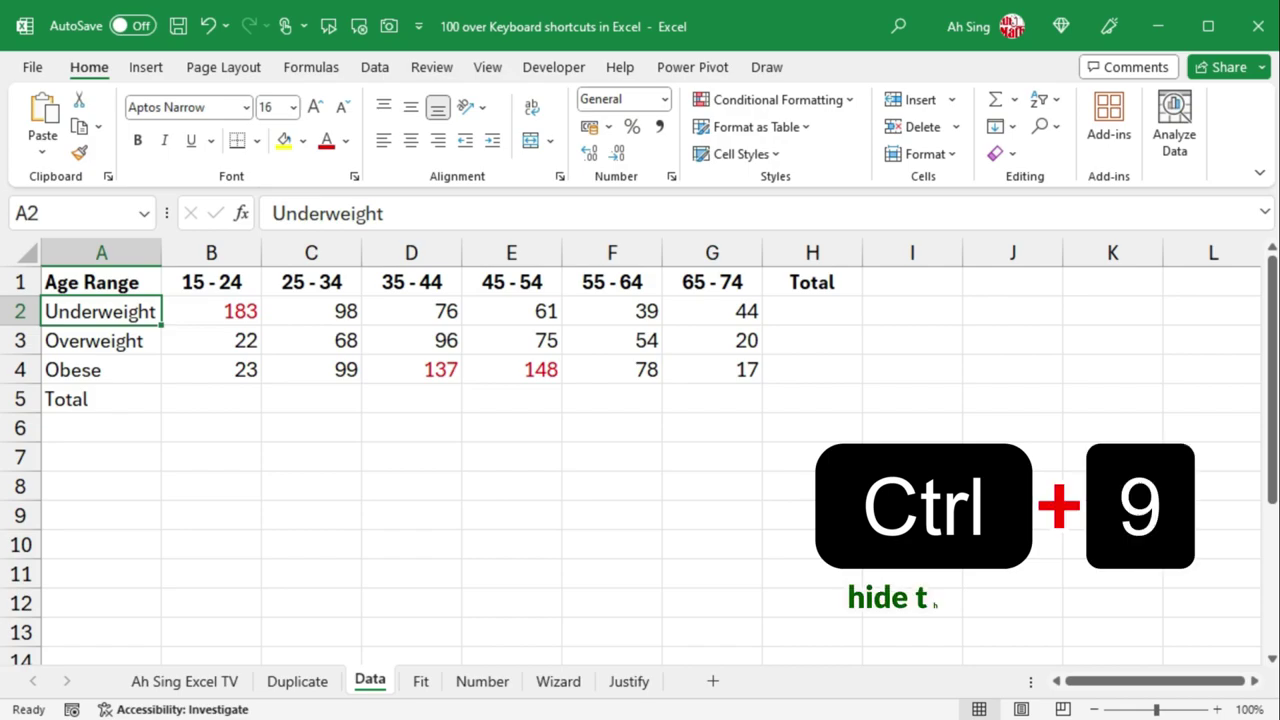
{"action": "key", "text": "ctrl+9"}
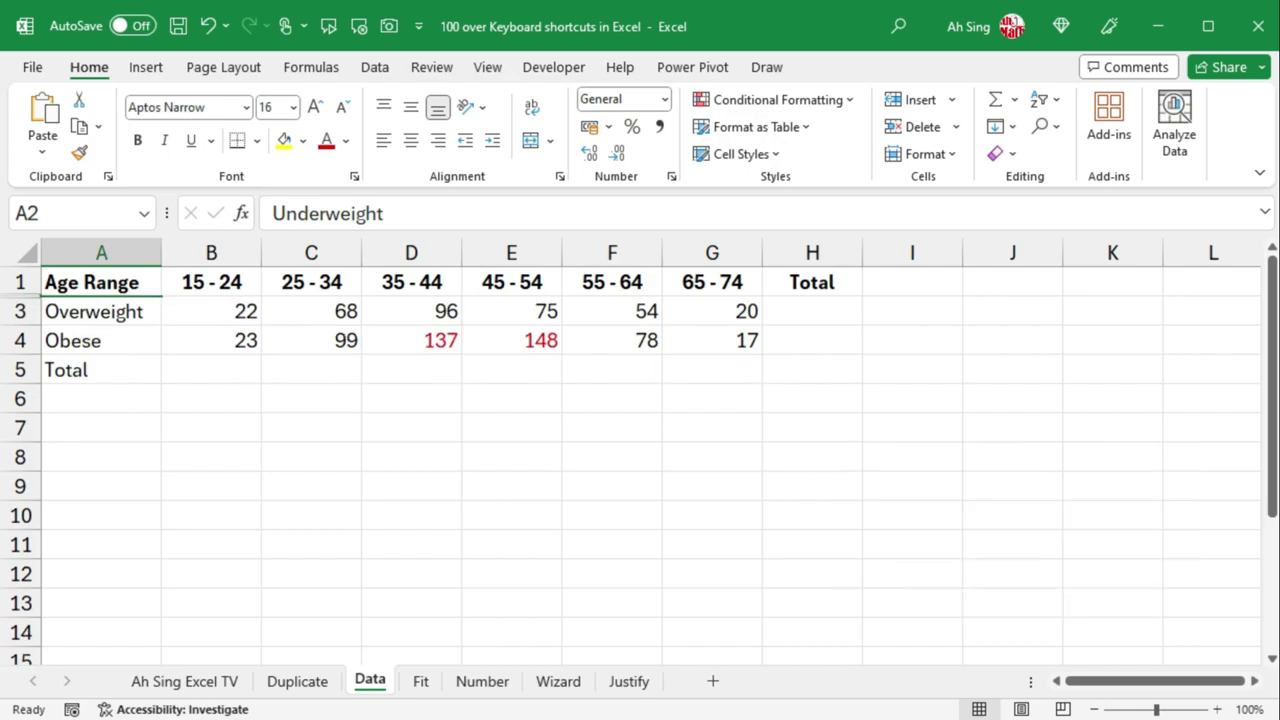
{"action": "key", "text": "ctrl+shift+9"}
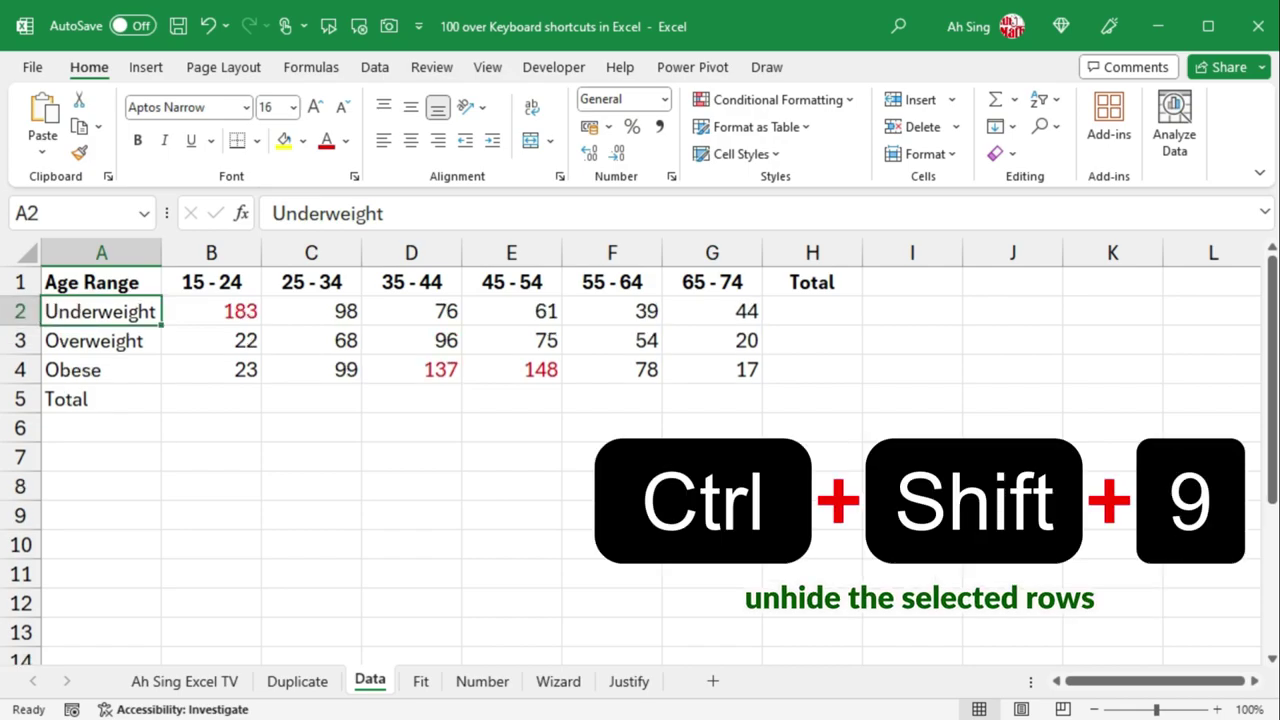
Step: Select the whole table A1:H5 and fill its Total row and Total column with averages
{"action": "key", "text": "ctrl+a"}
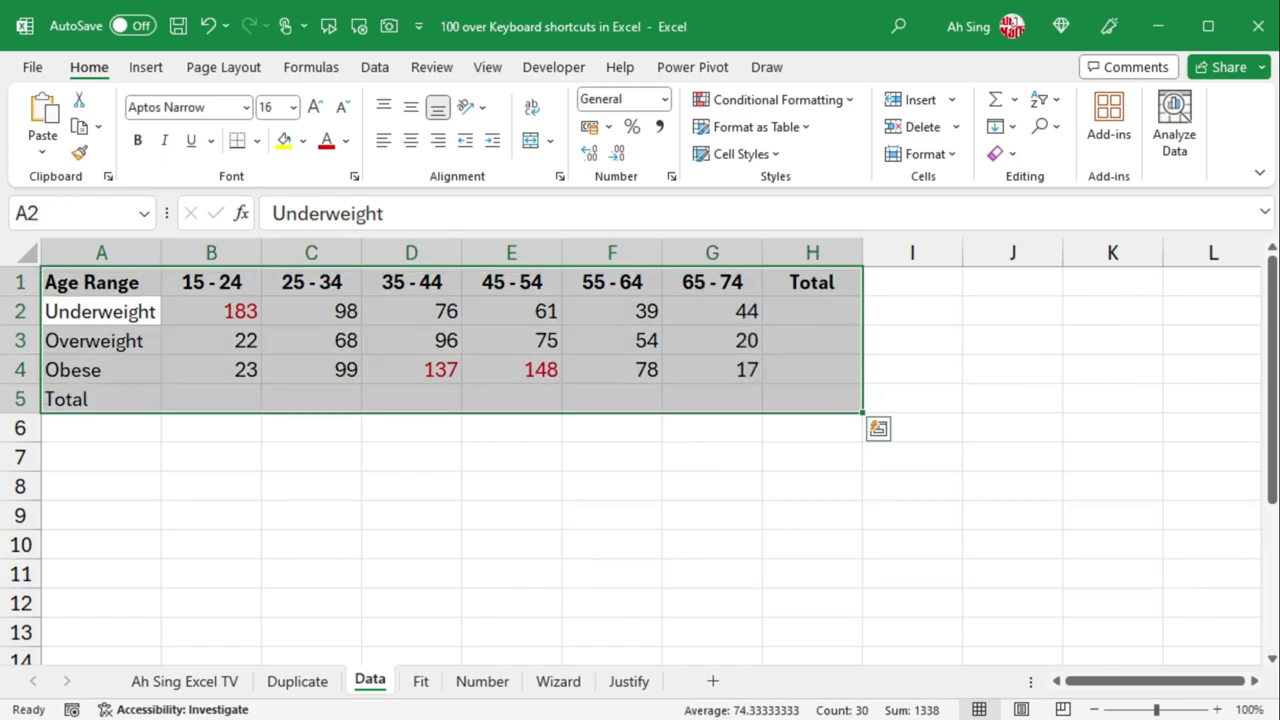
{"action": "key", "text": "alt"}
{"action": "key", "text": "h"}
{"action": "key", "text": "u"}
{"action": "key", "text": "a"}
Step: Examine the average formulas in the Total column and Total row, and undo inserting the averages
{"action": "key", "text": "Right"}
{"action": "key", "text": "Right"}
{"action": "key", "text": "Right"}
{"action": "key", "text": "Right"}
{"action": "key", "text": "Right"}
{"action": "key", "text": "Right"}
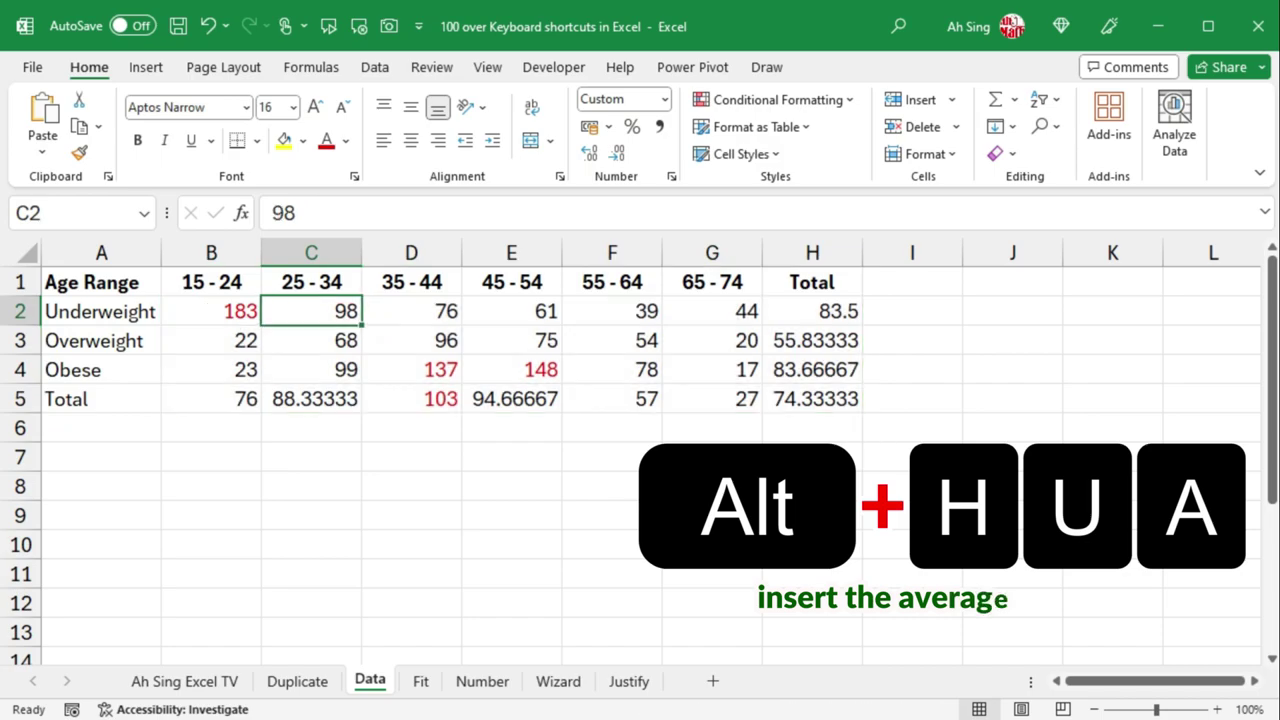
{"action": "key", "text": "Down"}
{"action": "key", "text": "Down"}
{"action": "key", "text": "Down"}
{"action": "key", "text": "Left"}
{"action": "key", "text": "Left"}
{"action": "key", "text": "Left"}
{"action": "key", "text": "Left"}
{"action": "key", "text": "Left"}
{"action": "key", "text": "Left"}
{"action": "key", "text": "ctrl+z"}
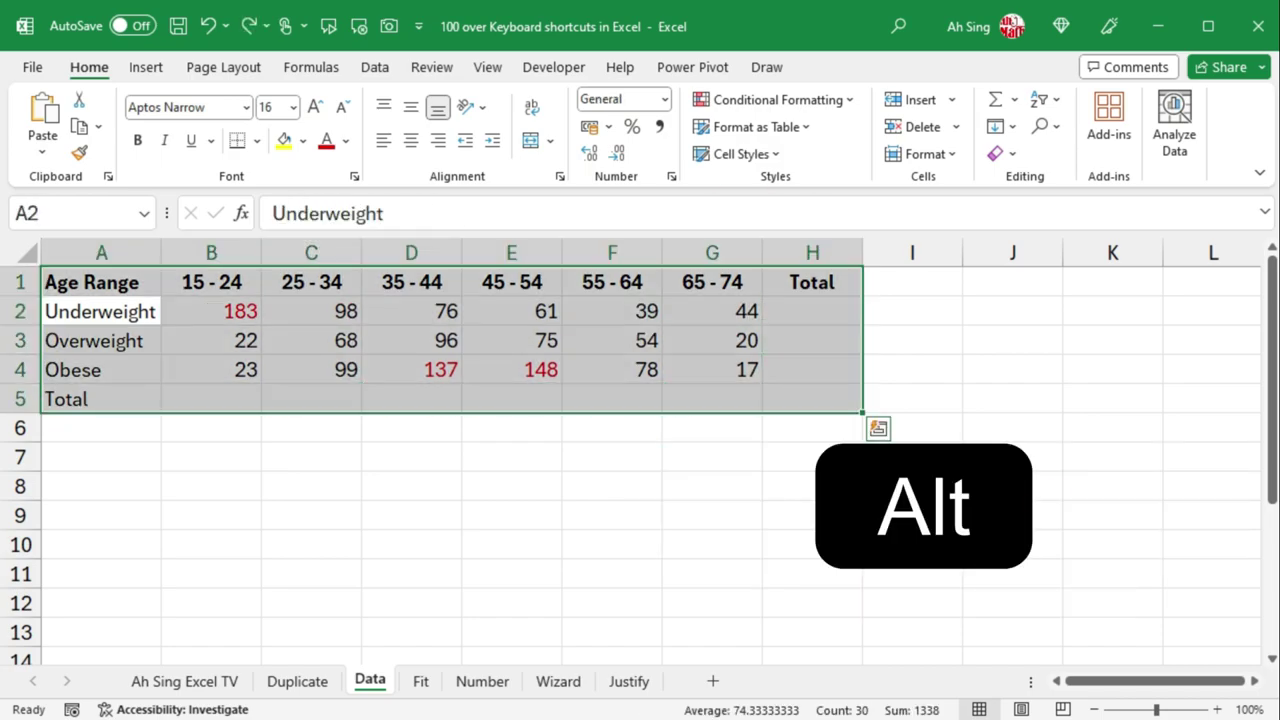
Step: Fill the Total row and Total column of A1:H5 with sums and check their formulas cell by cell
{"action": "key", "text": "alt+equal"}
{"action": "key", "text": "Right"}
{"action": "key", "text": "Right"}
{"action": "key", "text": "Right"}
{"action": "key", "text": "Right"}
{"action": "key", "text": "Right"}
{"action": "key", "text": "Right"}
{"action": "key", "text": "Down"}
{"action": "key", "text": "Down"}
{"action": "key", "text": "Down"}
{"action": "key", "text": "Left"}
{"action": "key", "text": "Left"}
{"action": "key", "text": "Left"}
{"action": "key", "text": "Left"}
{"action": "key", "text": "Left"}
{"action": "key", "text": "Left"}
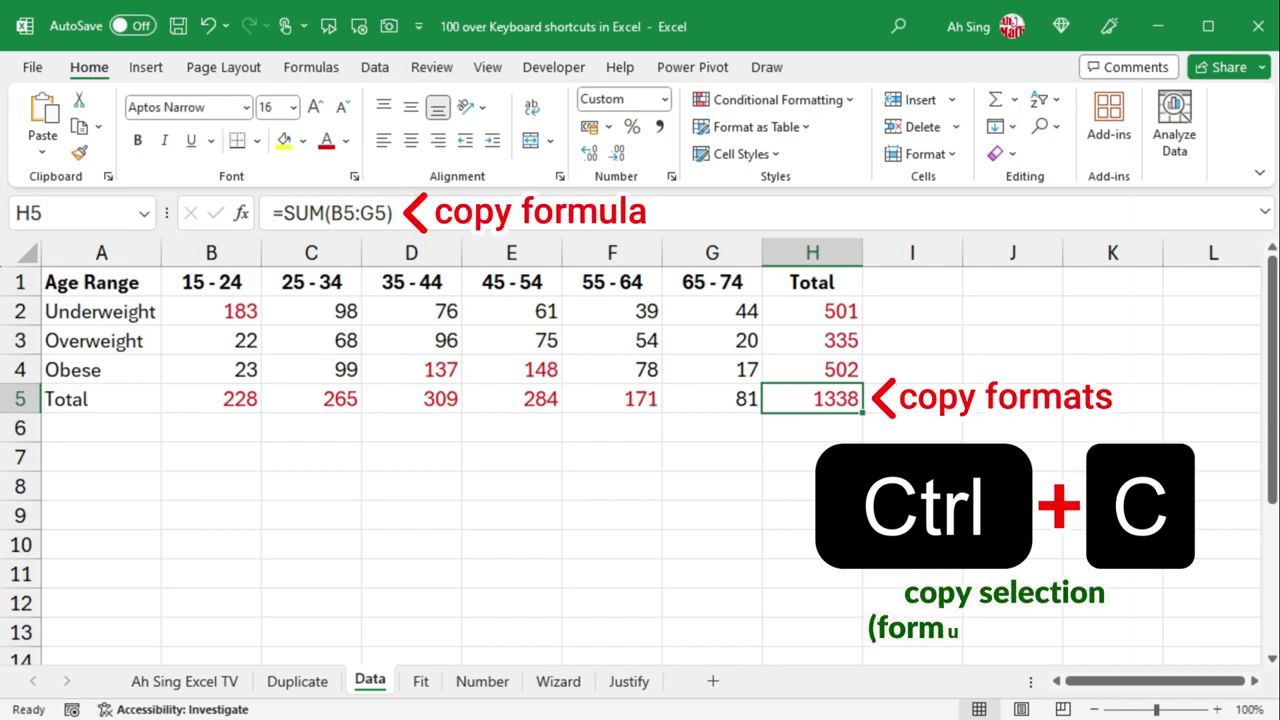
Step: Copy the grand total in H5 with its formula and formatting into I5
{"action": "key", "text": "ctrl+c"}
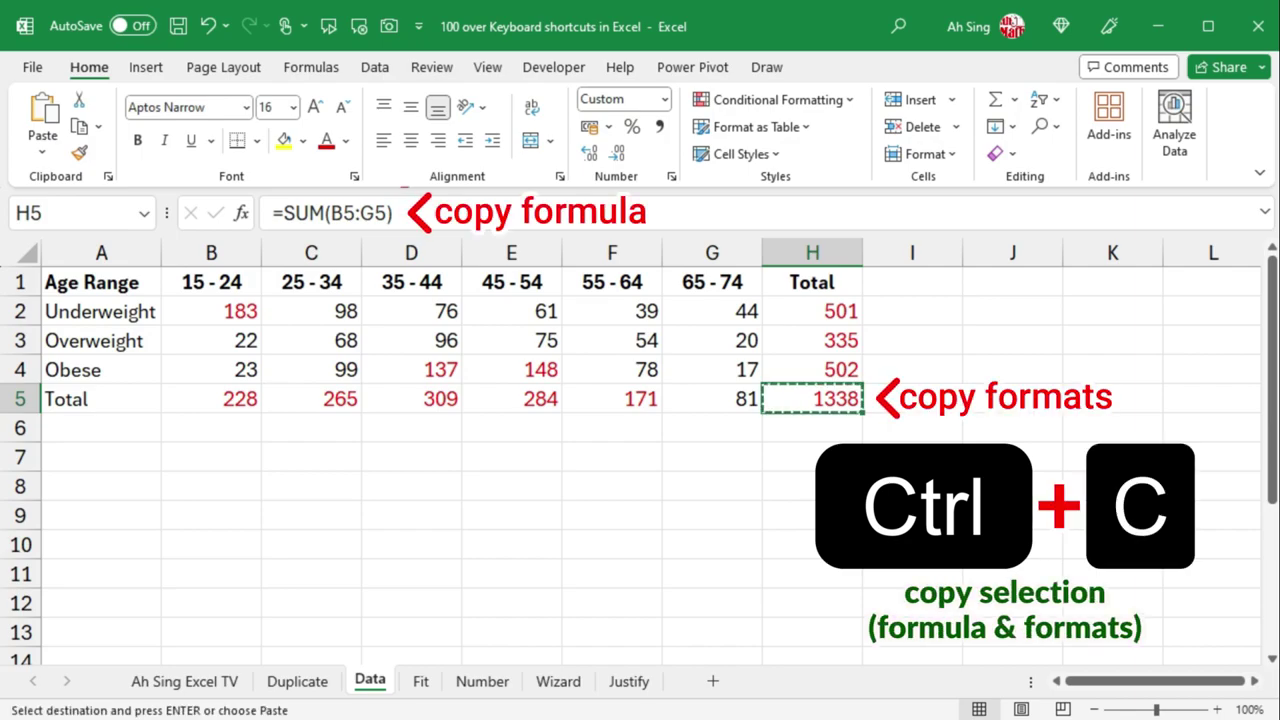
{"action": "key", "text": "Right"}
{"action": "key", "text": "ctrl+v"}
Step: Paste the copied grand total into I6 as values only
{"action": "key", "text": "Down"}
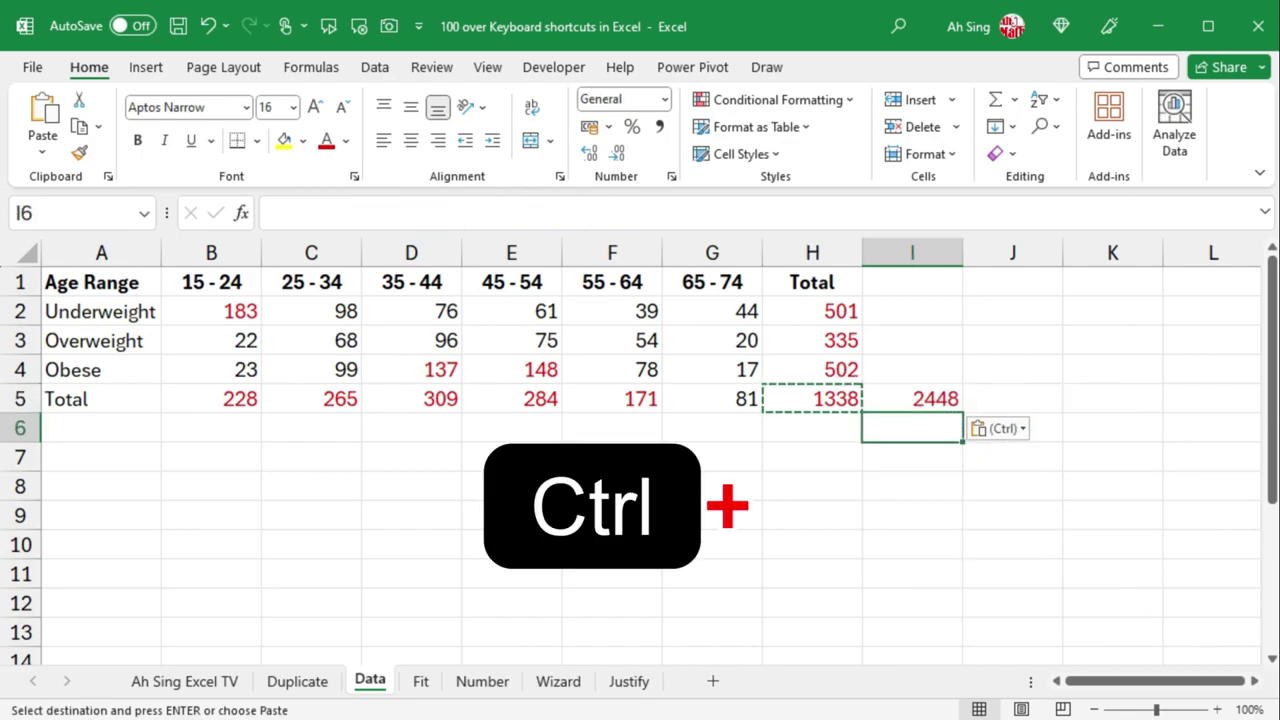
{"action": "key", "text": "ctrl+alt+v"}
{"action": "key", "text": "v"}
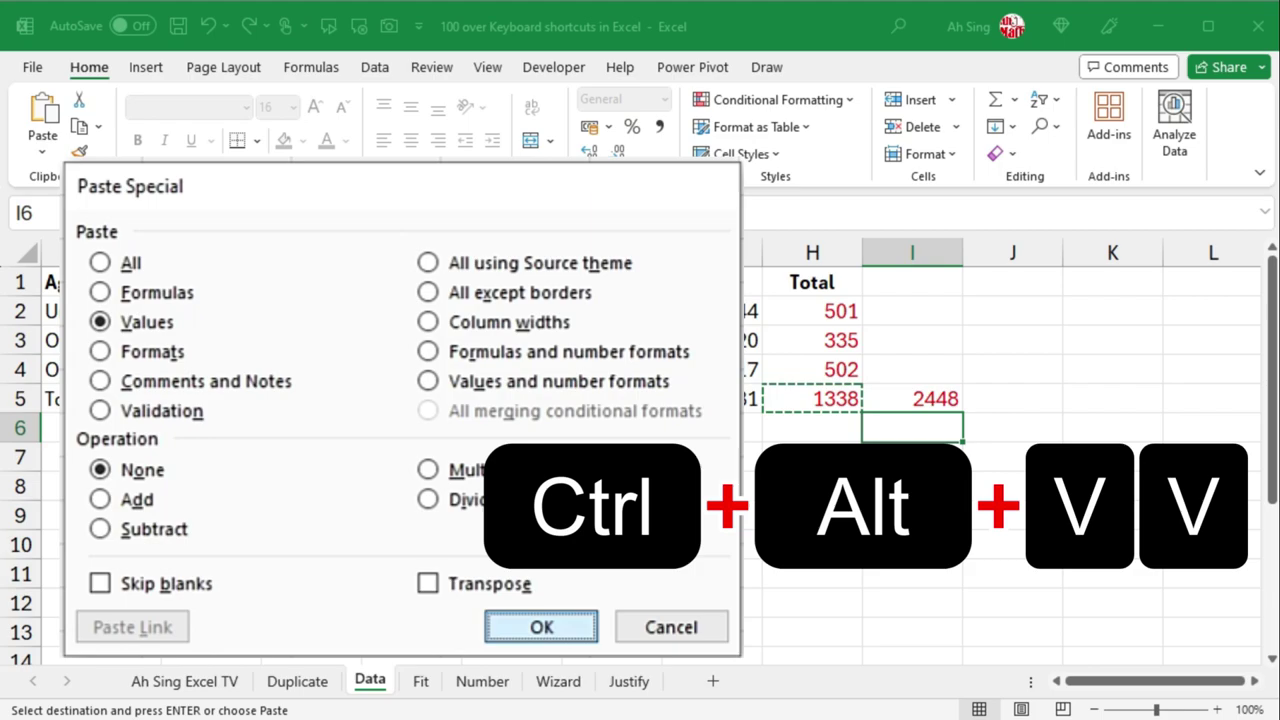
{"action": "key", "text": "Return"}
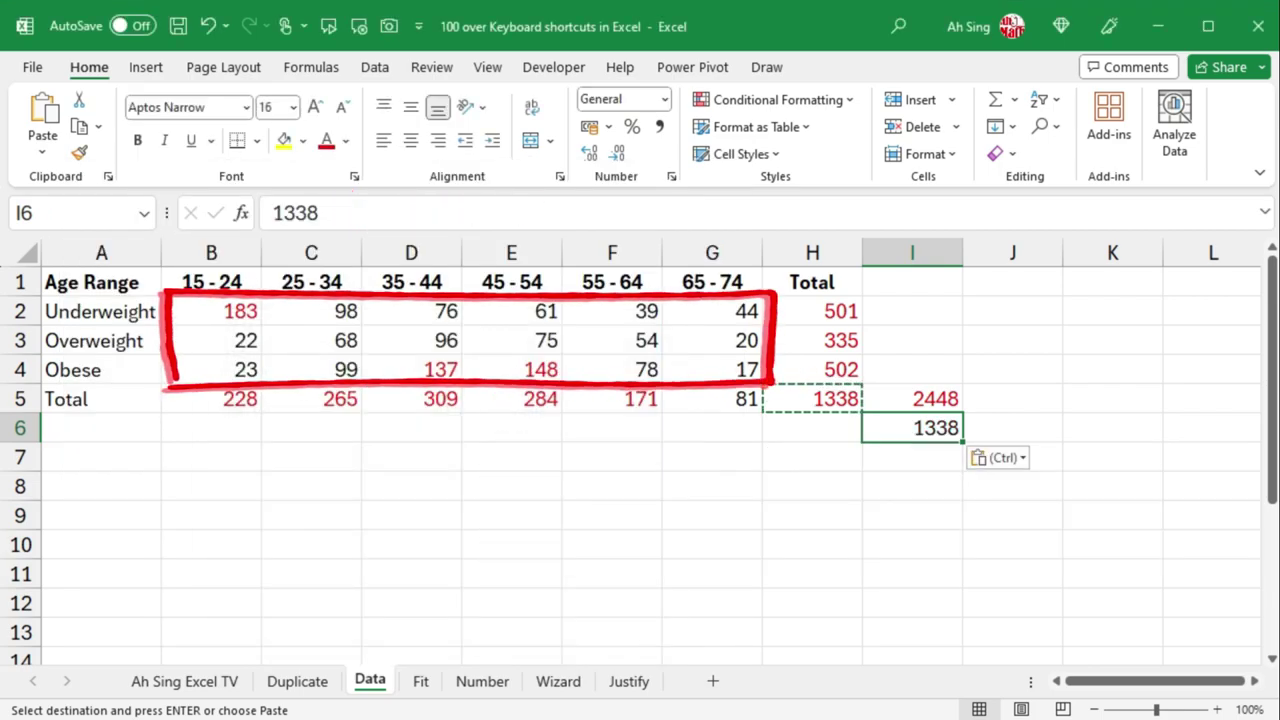
Step: Copy I6 and divide the figures in B2:G4 by it using Paste Special with the Divide operation
{"action": "key", "text": "ctrl+c"}
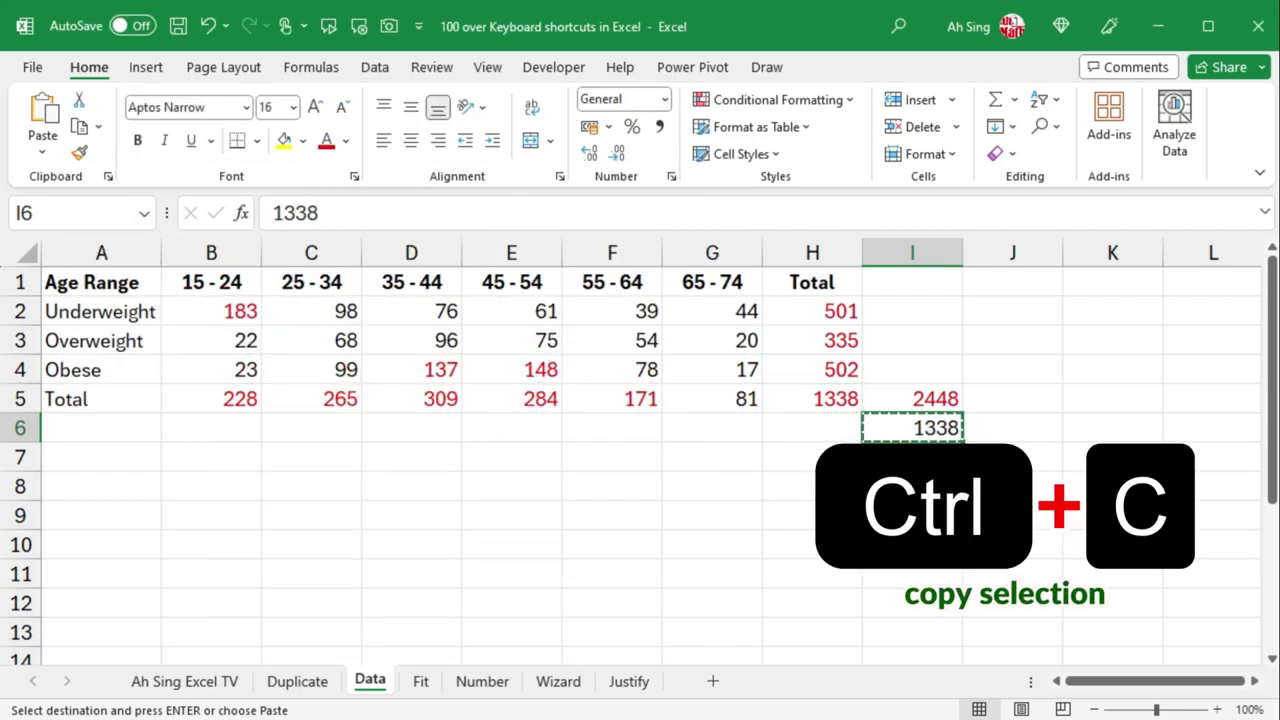
{"action": "key", "text": "Left"}
{"action": "key", "text": "Left"}
{"action": "key", "text": "Up"}
{"action": "key", "text": "Up"}
{"action": "key", "text": "shift+Up"}
{"action": "key", "text": "shift+Up"}
{"action": "key", "text": "shift+Left"}
{"action": "key", "text": "shift+Left"}
{"action": "key", "text": "shift+Left"}
{"action": "key", "text": "shift+Left"}
{"action": "key", "text": "shift+Left"}
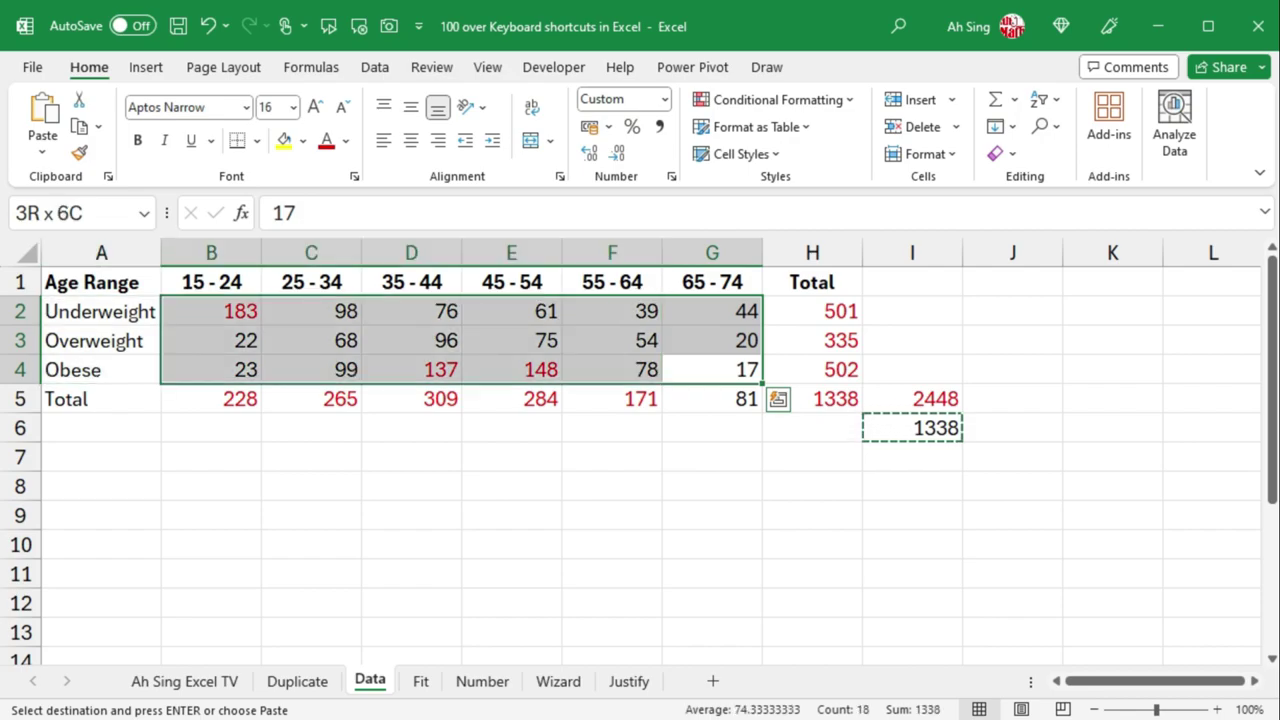
{"action": "key", "text": "ctrl+alt+v"}
{"action": "key", "text": "i"}
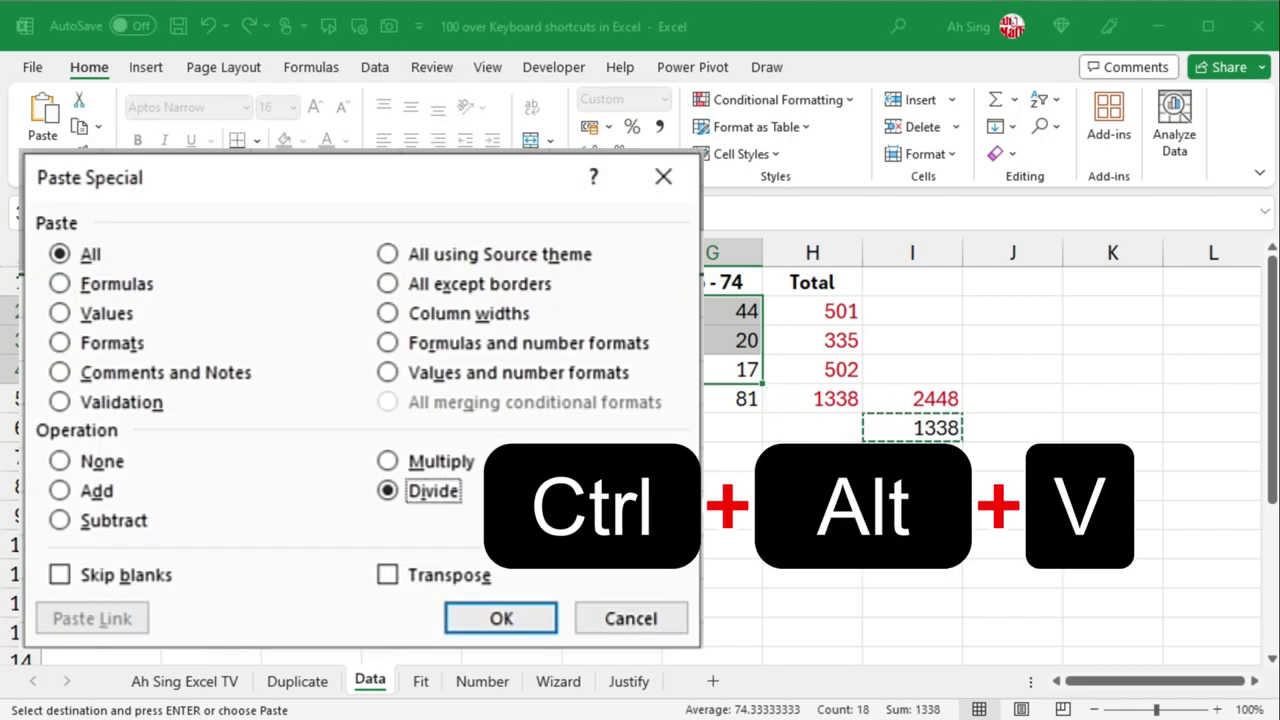
{"action": "key", "text": "Return"}
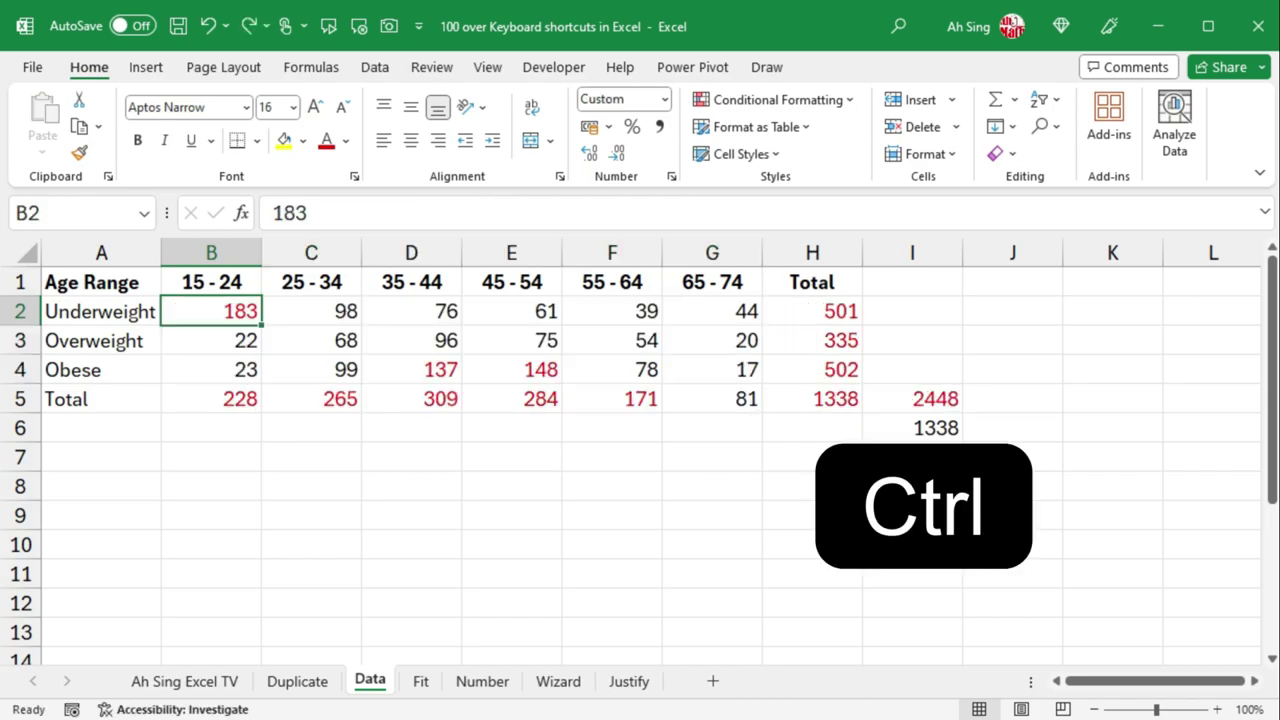
Step: Bring up the file-opening page and choose one of its entries, and display the print page
{"action": "key", "text": "ctrl+o"}
{"action": "key", "text": "Down"}
{"action": "key", "text": "Down"}
{"action": "key", "text": "Down"}
{"action": "key", "text": "Down"}
{"action": "key", "text": "Down"}
{"action": "key", "text": "Return"}
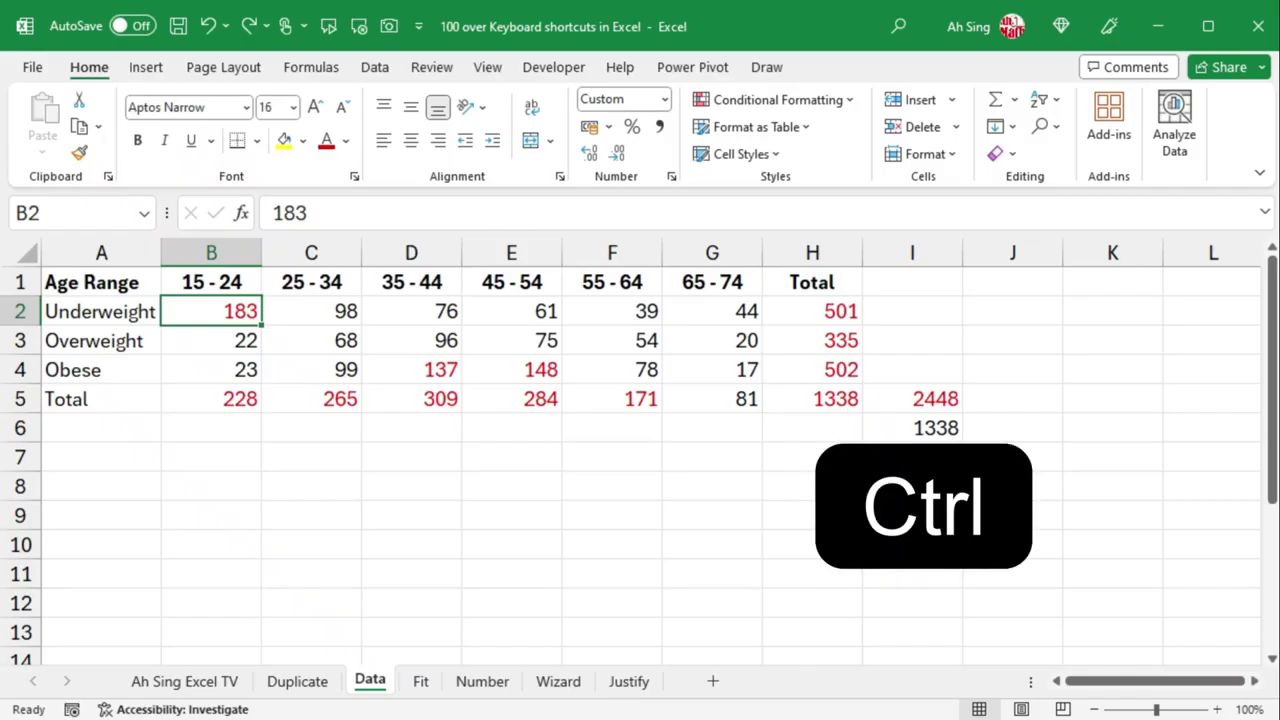
{"action": "key", "text": "ctrl+p"}
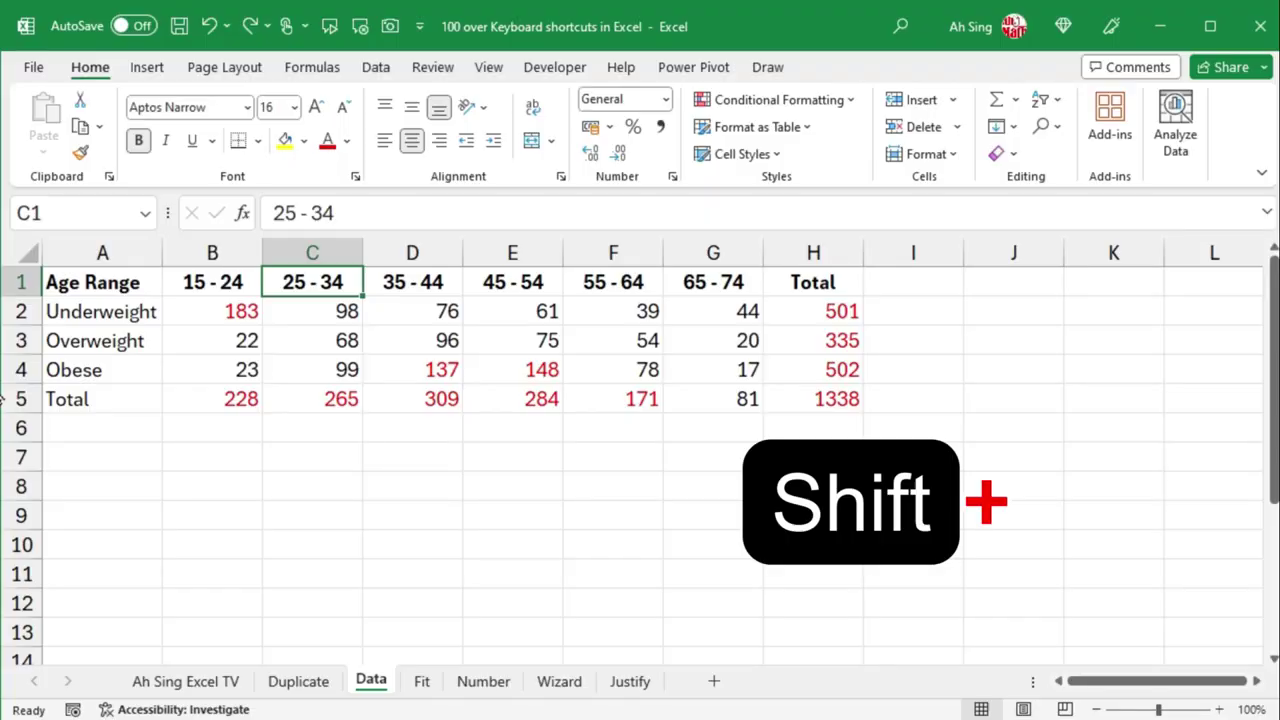
Step: Try to cut the 25 - 34 column and insert it before the 15 - 24 column
{"action": "key", "text": "shift+space"}
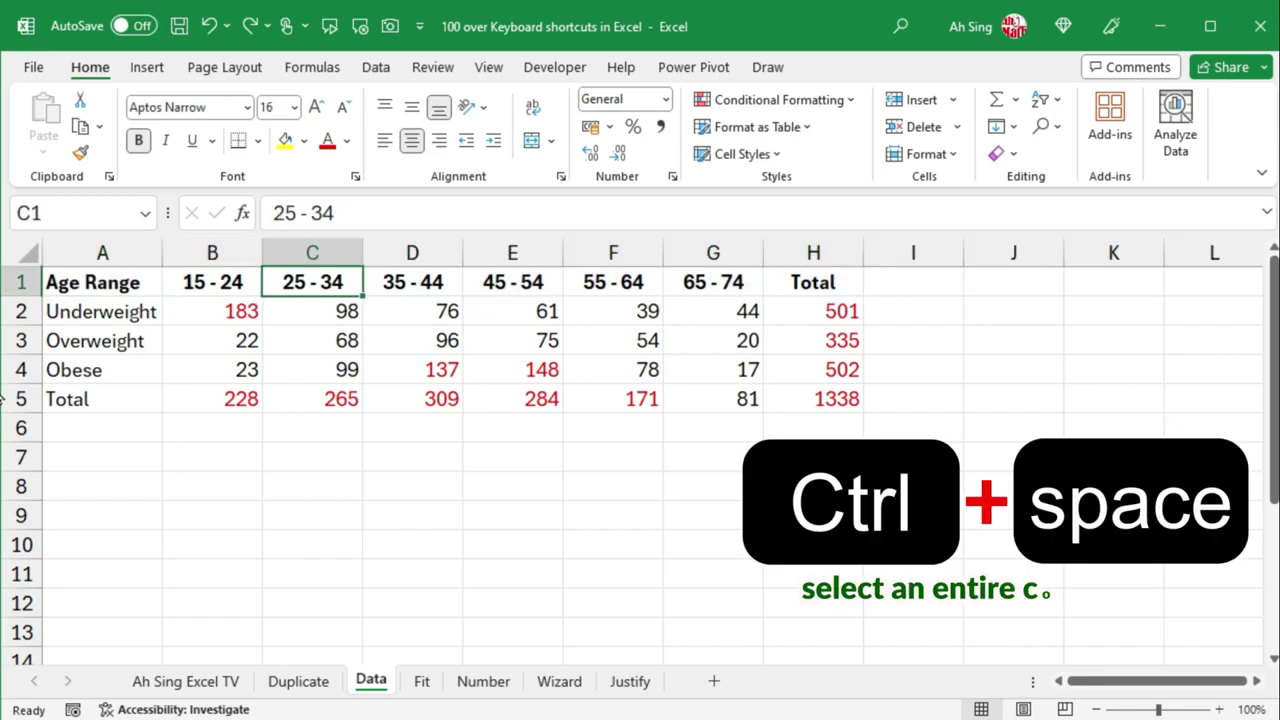
{"action": "key", "text": "ctrl+space"}
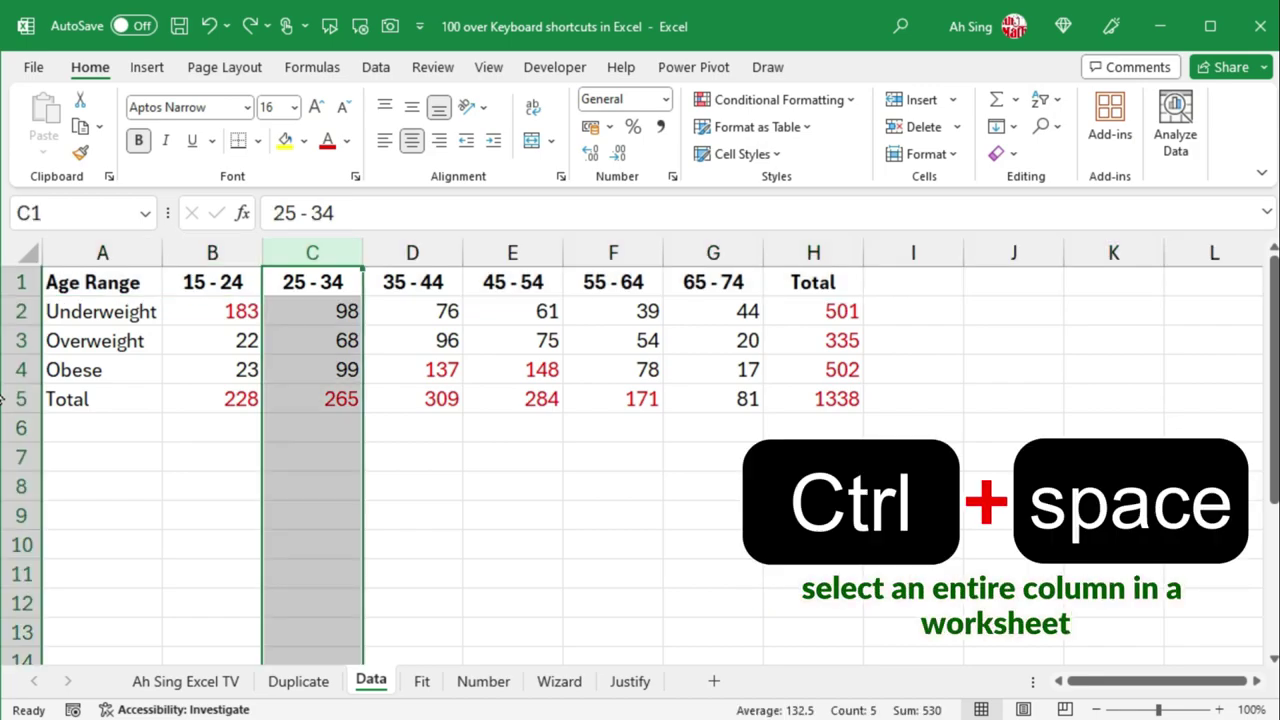
{"action": "key", "text": "ctrl+x"}
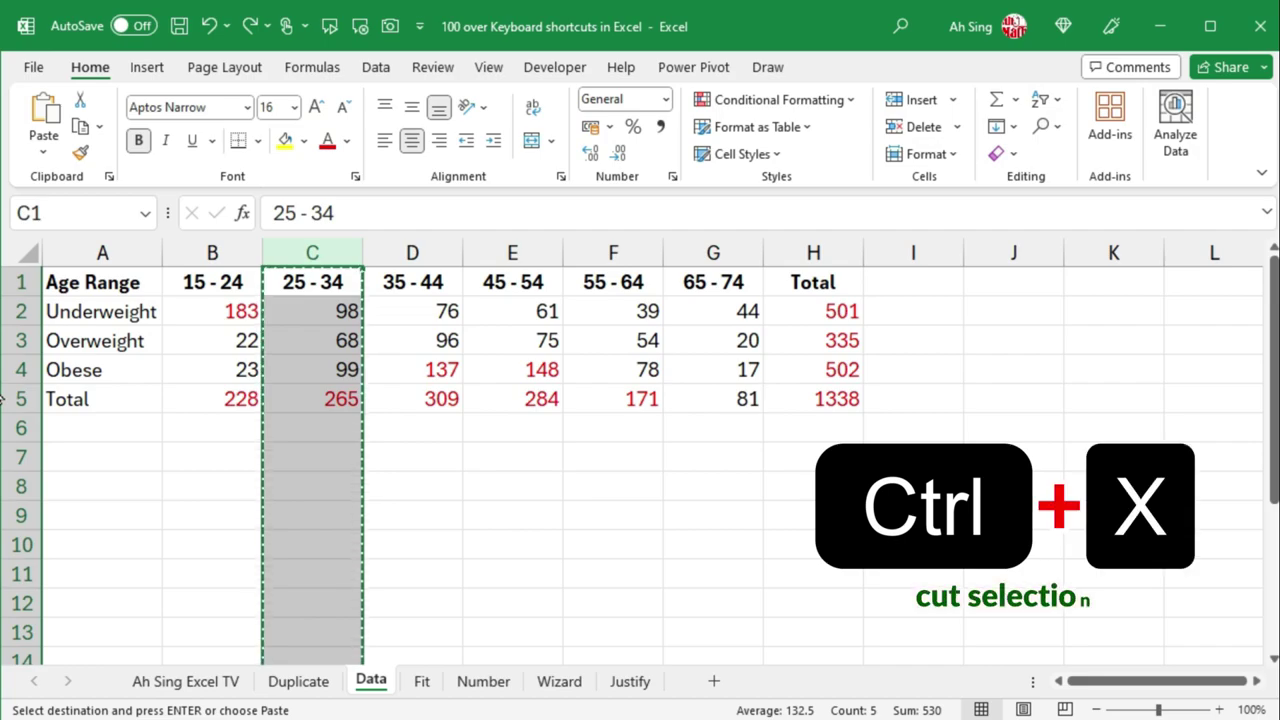
{"action": "key", "text": "Left"}
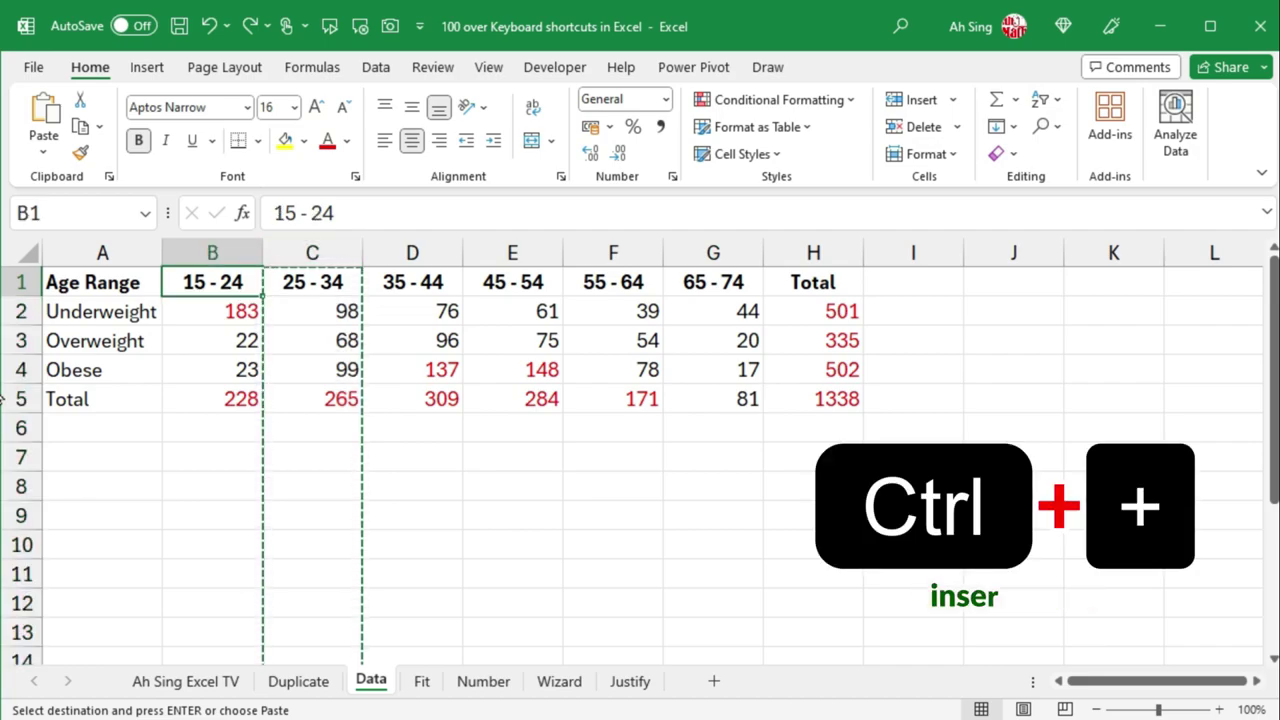
{"action": "key", "text": "ctrl+plus"}
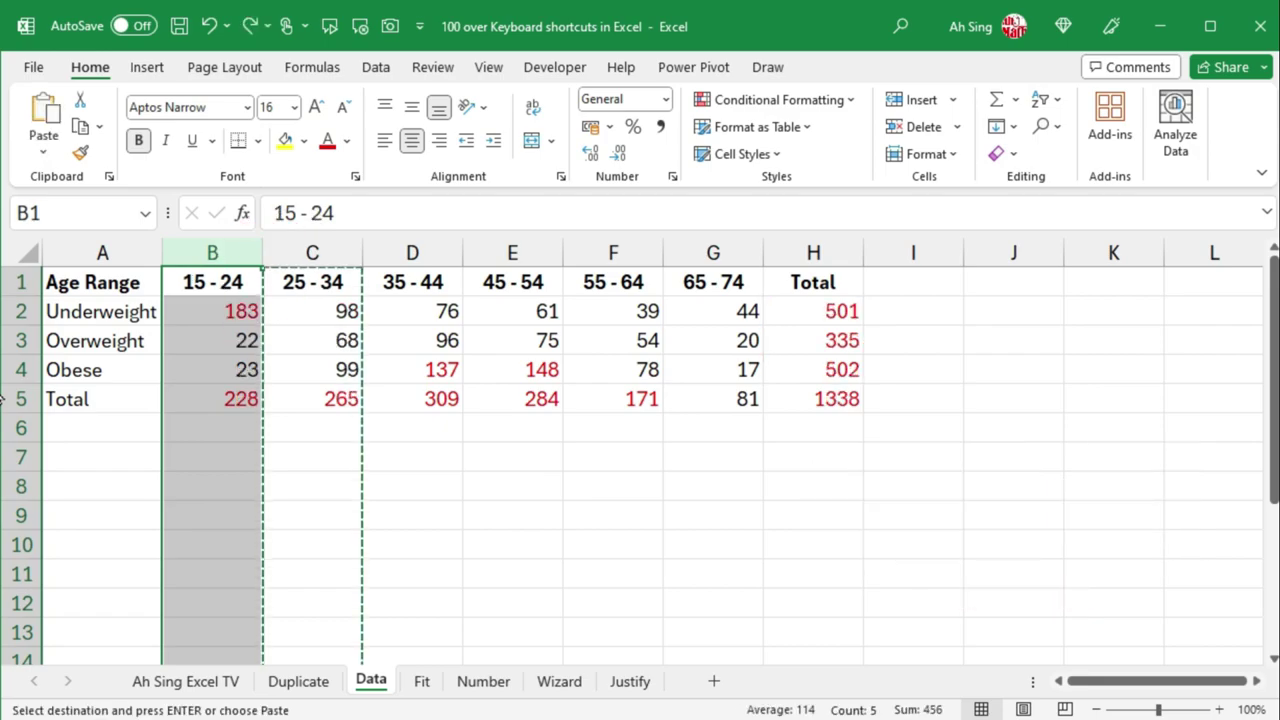
{"action": "key", "text": "Escape"}
{"action": "key", "text": "Right"}
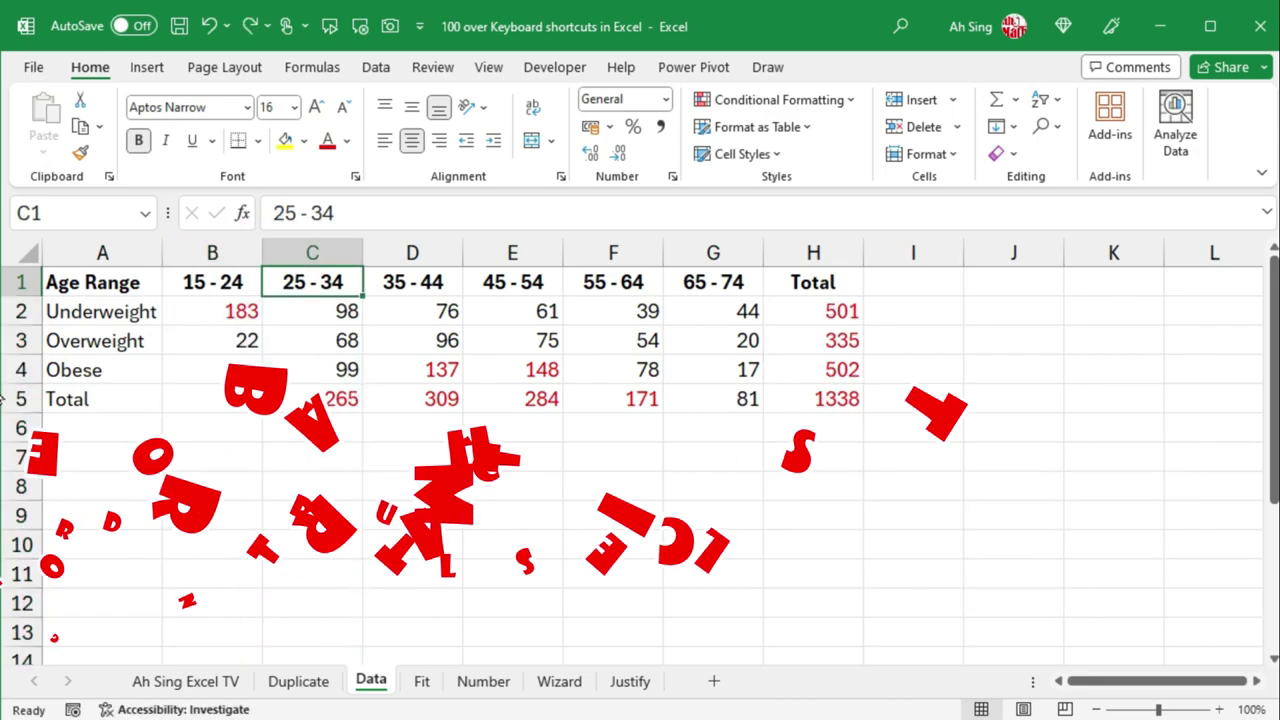
Step: On the Fit sheet, select the whole staff pay data range and AutoFit its row heights and column widths
{"action": "left_click", "coordinate": [421, 681]}
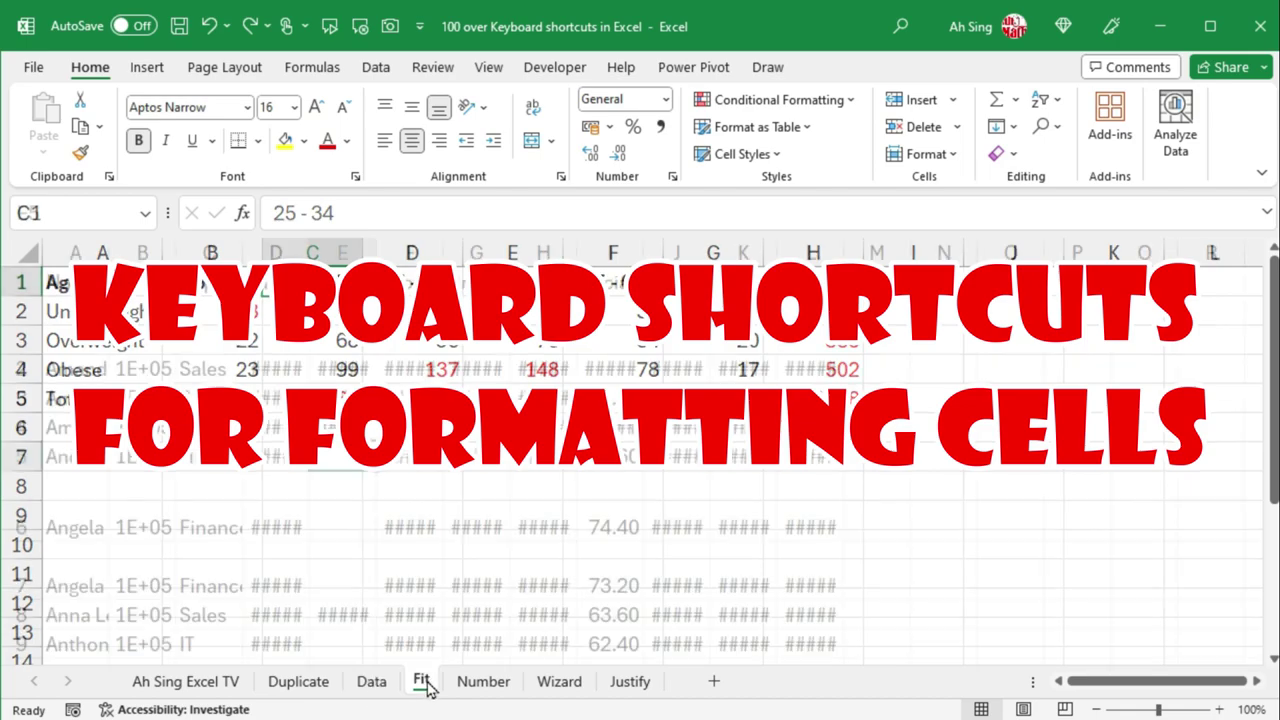
{"action": "key", "text": "ctrl+a"}
{"action": "key", "text": "alt"}
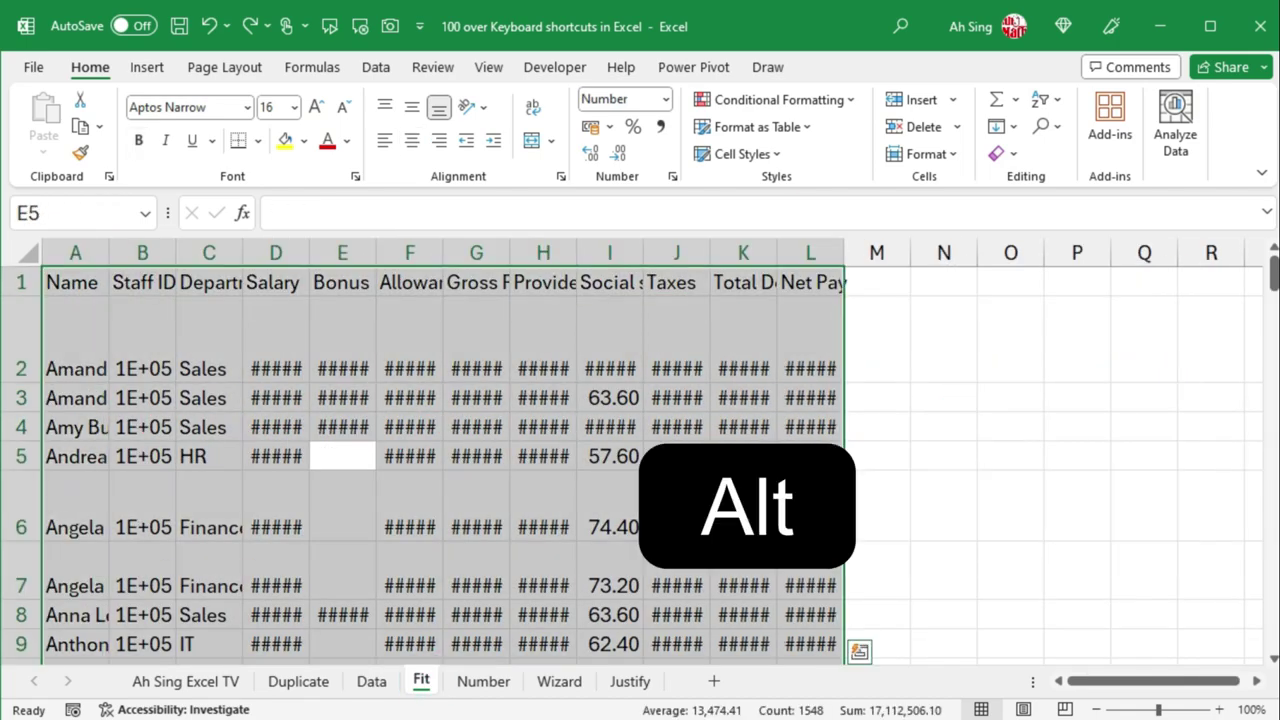
{"action": "key", "text": "h"}
{"action": "key", "text": "o"}
{"action": "key", "text": "a"}
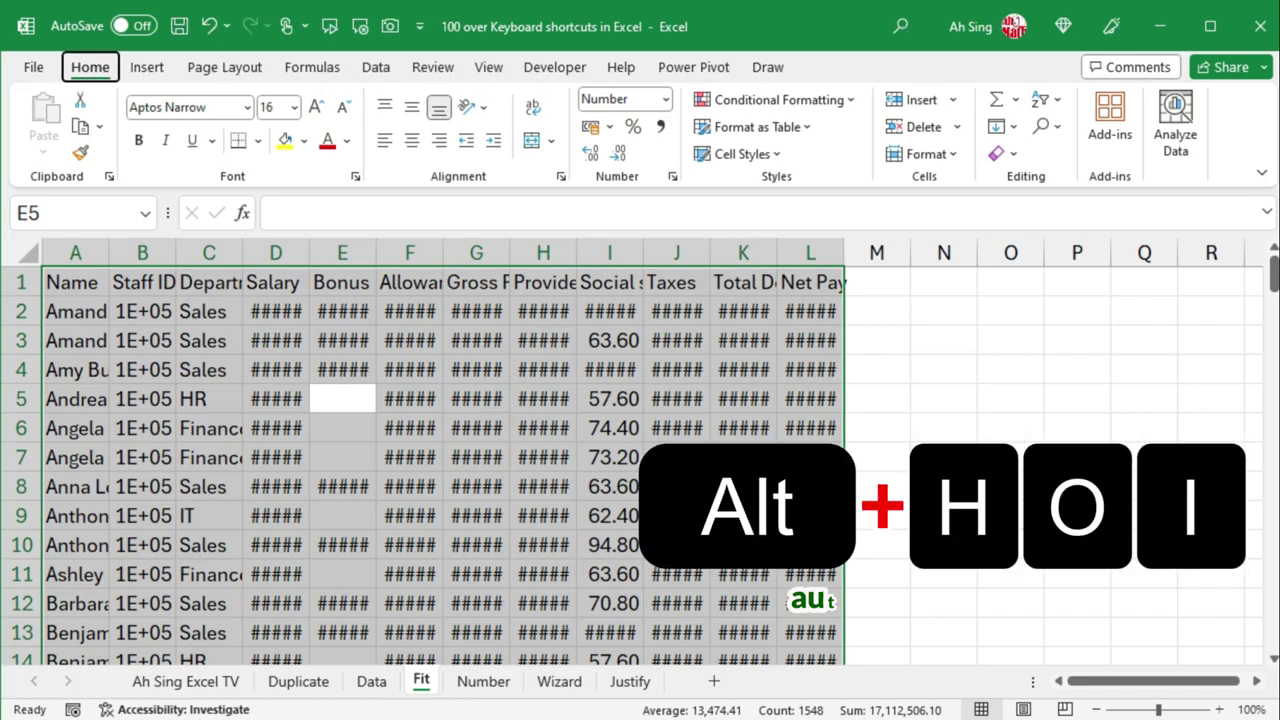
{"action": "key", "text": "i"}
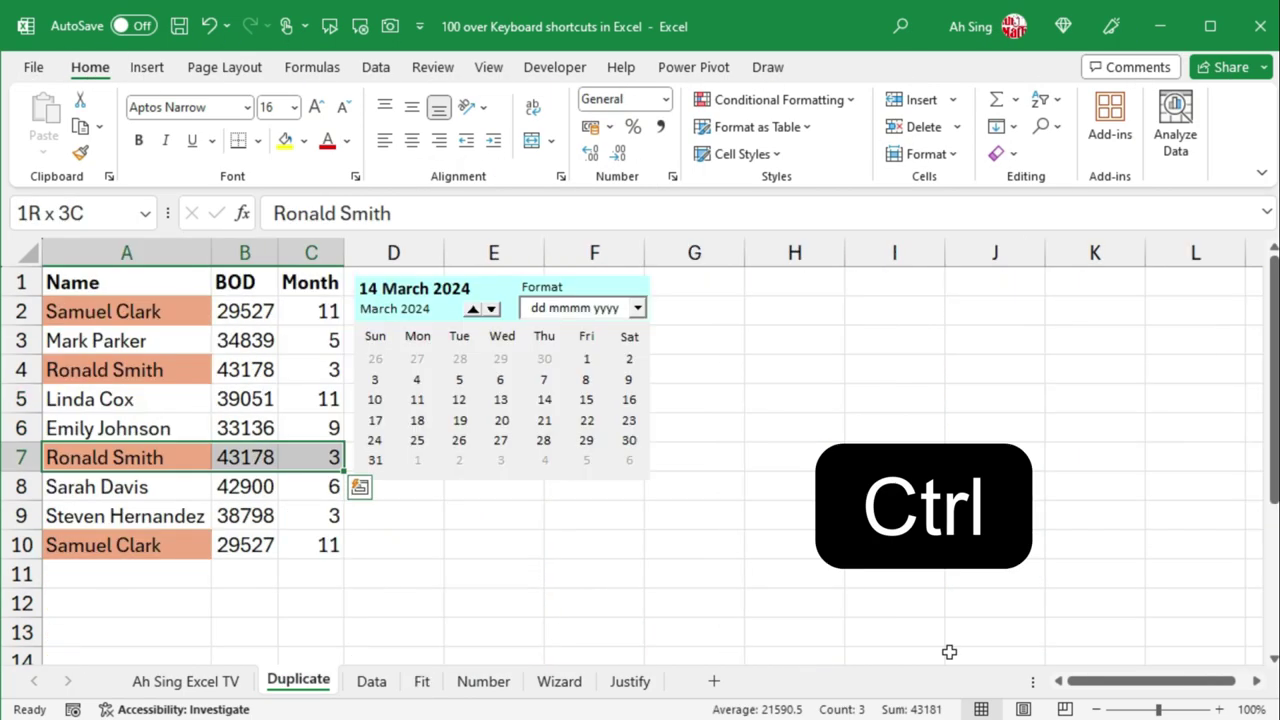
Step: Apply strikethrough to the duplicate records in A7:C7 and A10:C10 on the Duplicate sheet
{"action": "key", "text": "ctrl+5"}
{"action": "key", "text": "Down"}
{"action": "key", "text": "Down"}
{"action": "key", "text": "ctrl+shift+Right"}
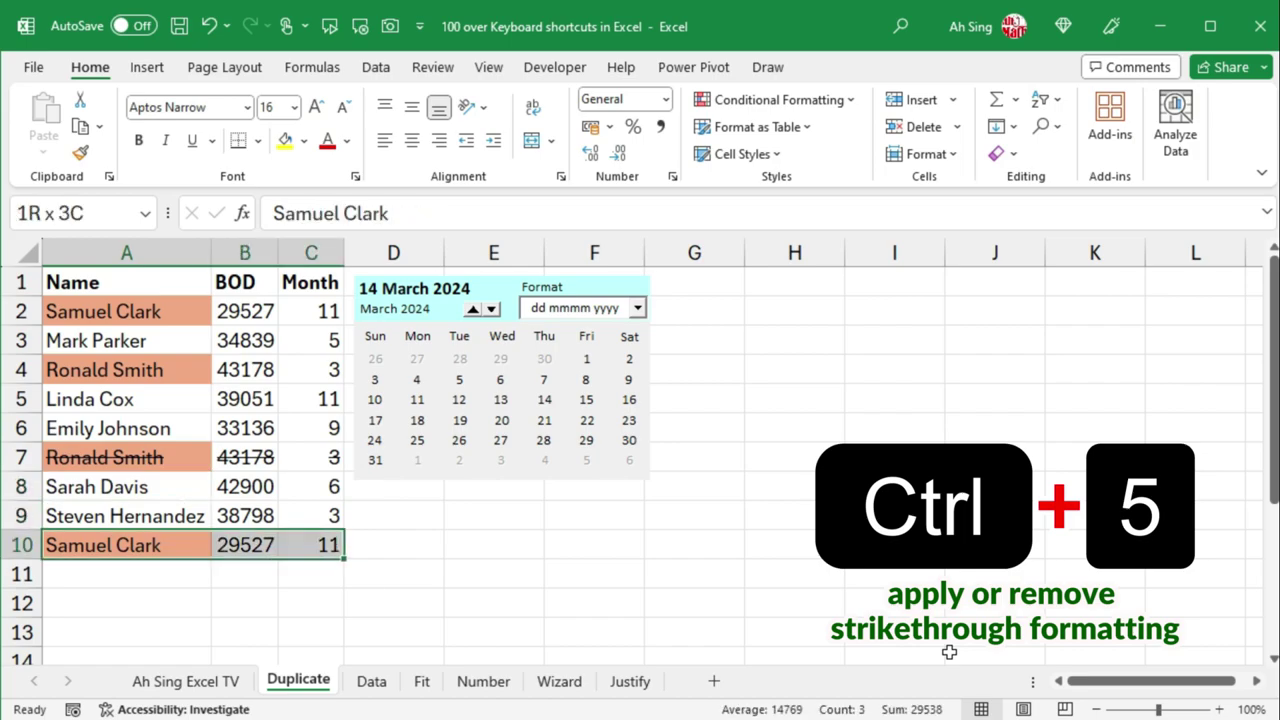
Step: Hide and redisplay the calendar object on the Duplicate sheet several times
{"action": "key", "text": "ctrl+6"}
{"action": "key", "text": "ctrl+6"}
{"action": "key", "text": "ctrl+6"}
{"action": "key", "text": "ctrl+6"}
{"action": "key", "text": "ctrl+6"}
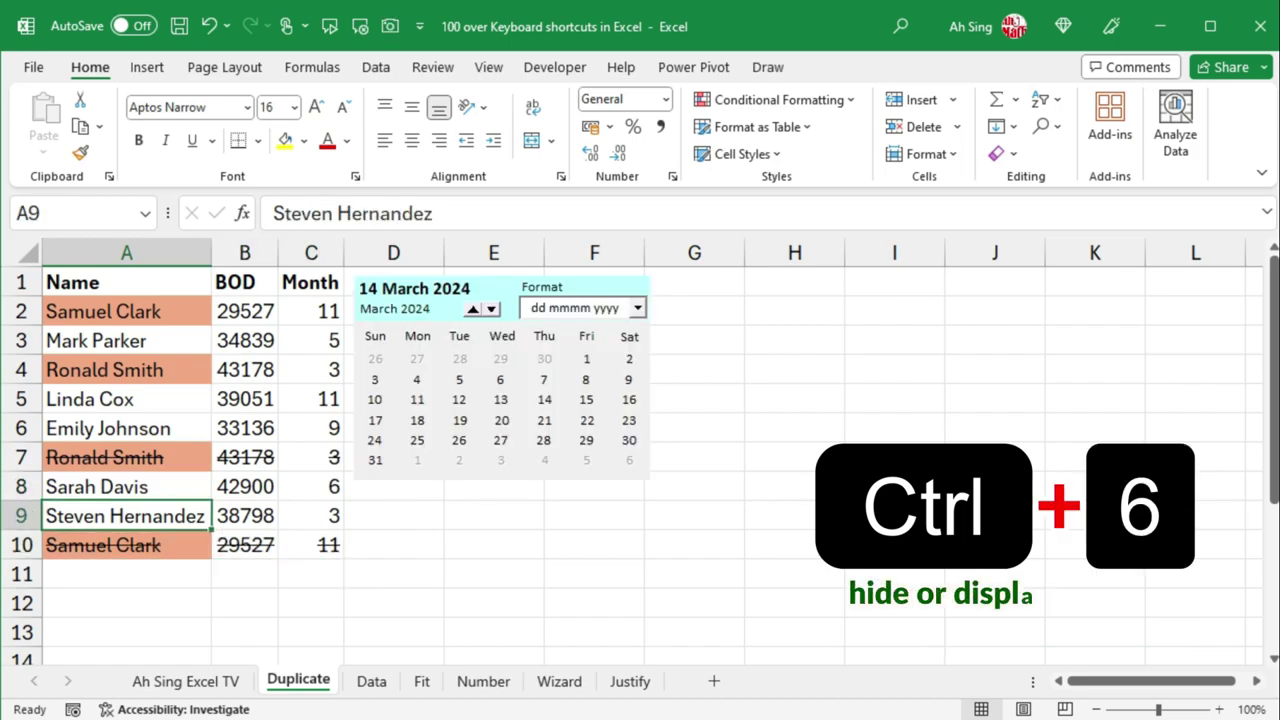
{"action": "key", "text": "ctrl+6"}
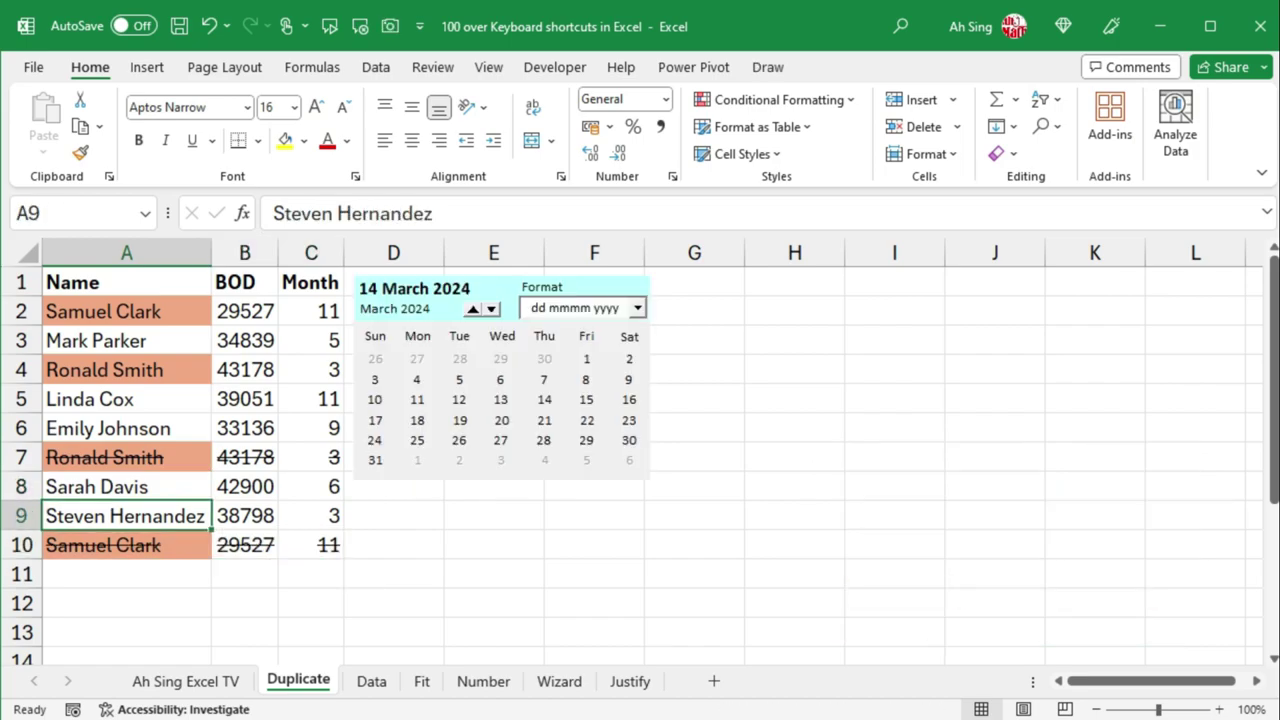
Step: Cycle through the floating objects of the date picker, select all of them, and release the selection
{"action": "key", "text": "ctrl+alt+5"}
{"action": "key", "text": "ctrl+alt+5"}
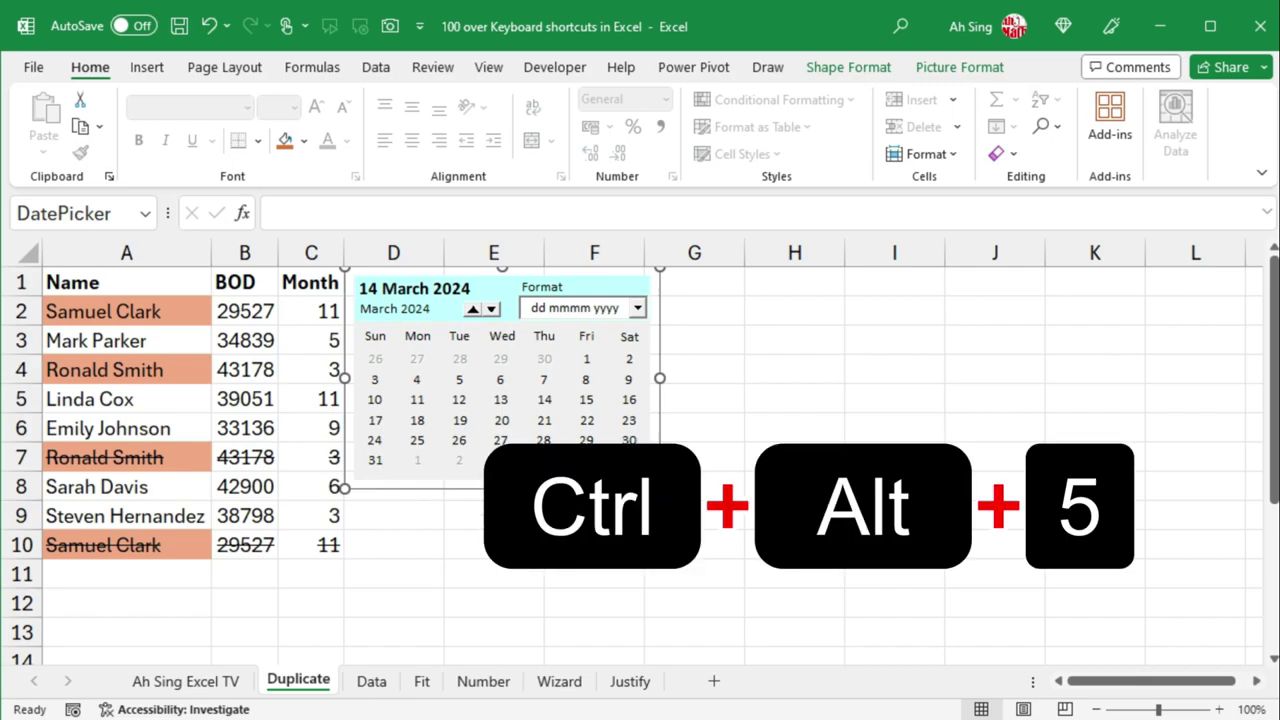
{"action": "key", "text": "Tab"}
{"action": "key", "text": "Tab"}
{"action": "key", "text": "Tab"}
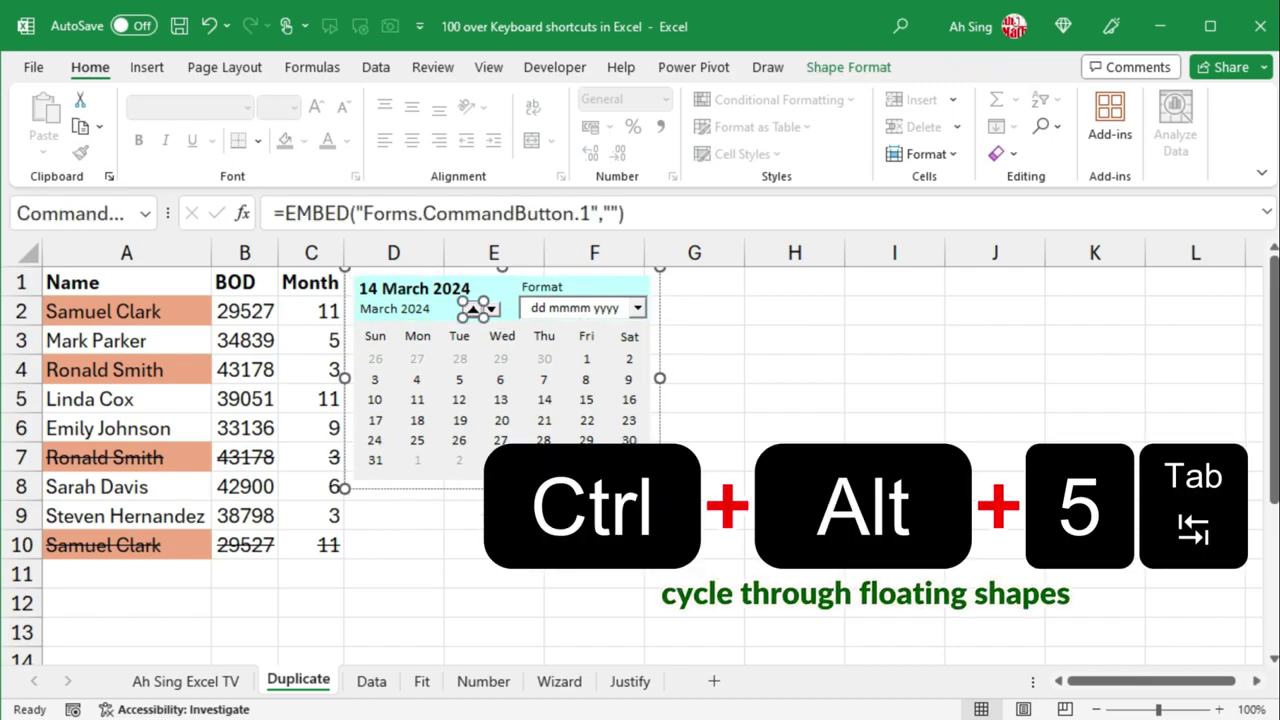
{"action": "key", "text": "Tab"}
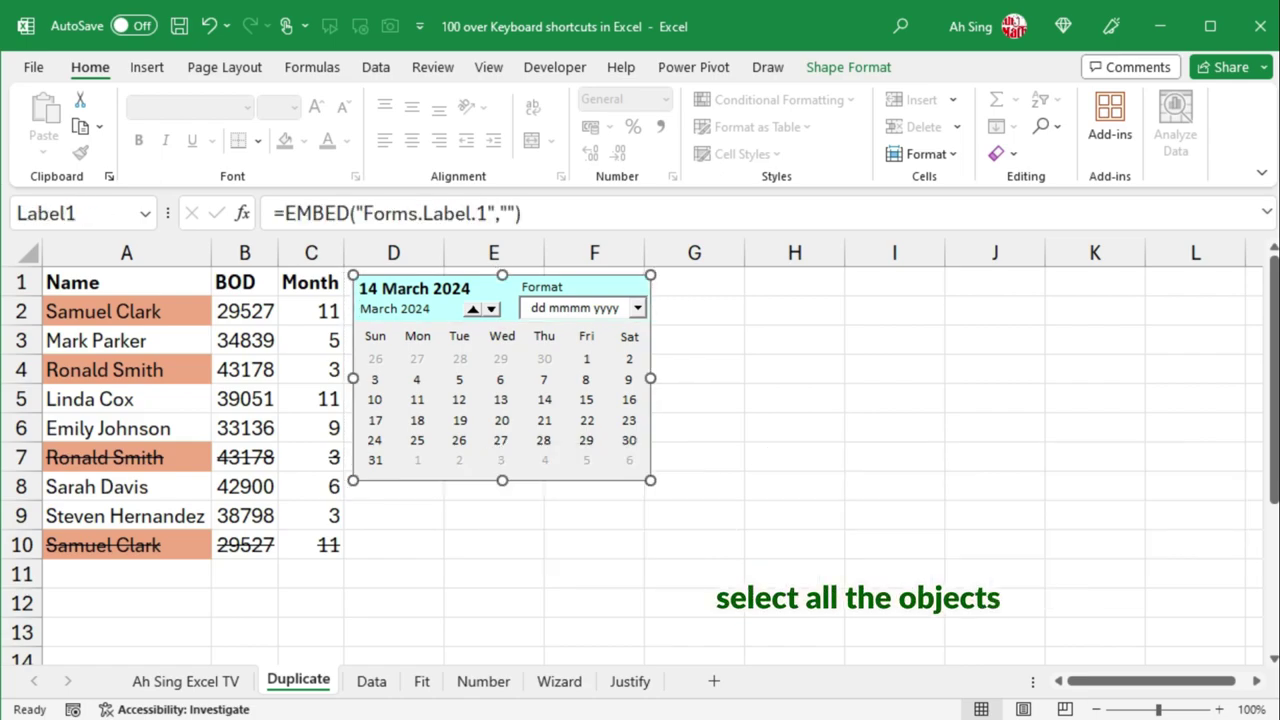
{"action": "key", "text": "ctrl+shift+space"}
{"action": "key", "text": "Escape"}
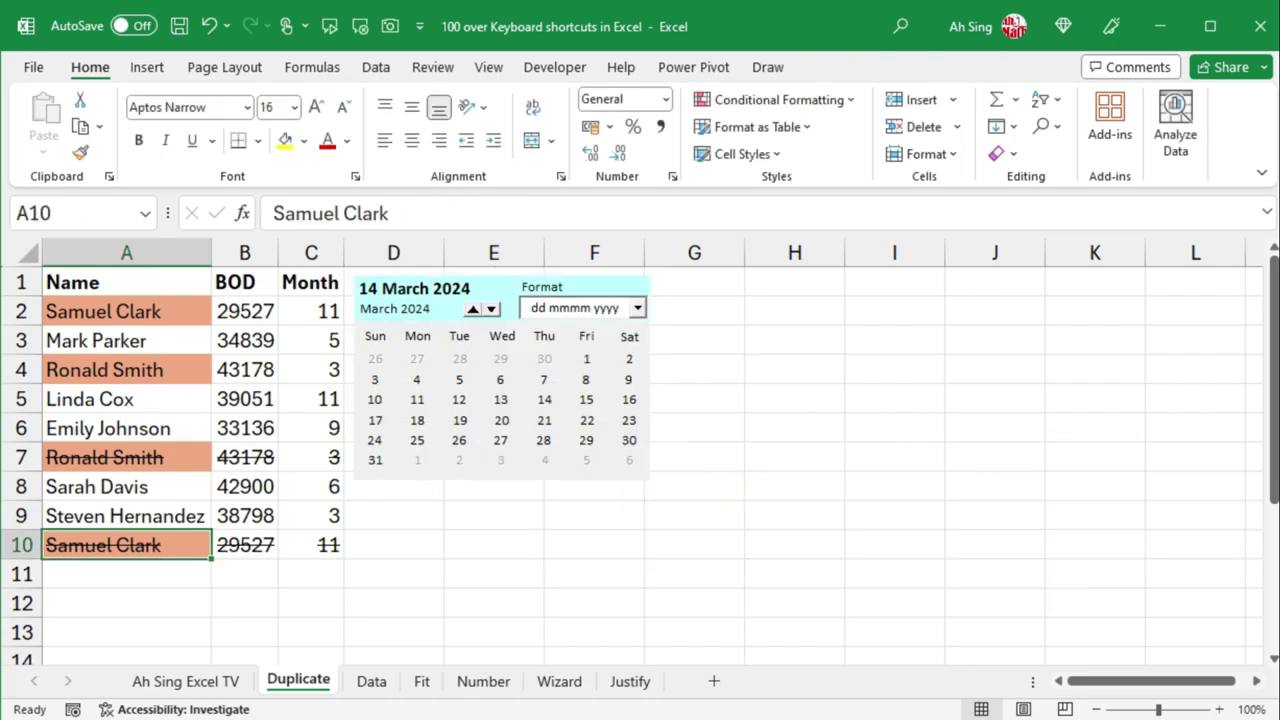
Step: Try filling A10:C10 down into A11:C11 and copying the content of the cell above into A11
{"action": "key", "text": "Down"}
{"action": "key", "text": "shift+Right"}
{"action": "key", "text": "shift+Right"}
{"action": "key", "text": "ctrl+d"}
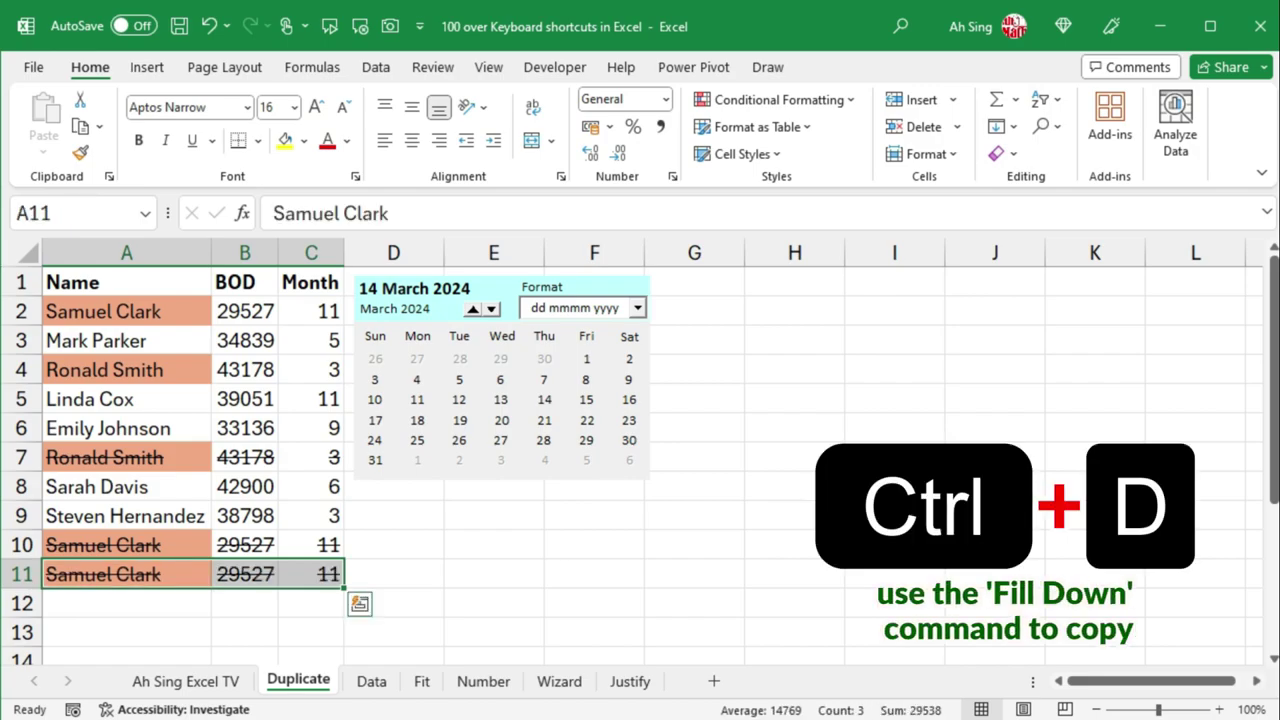
{"action": "key", "text": "ctrl+z"}
{"action": "type", "text": "copy"}
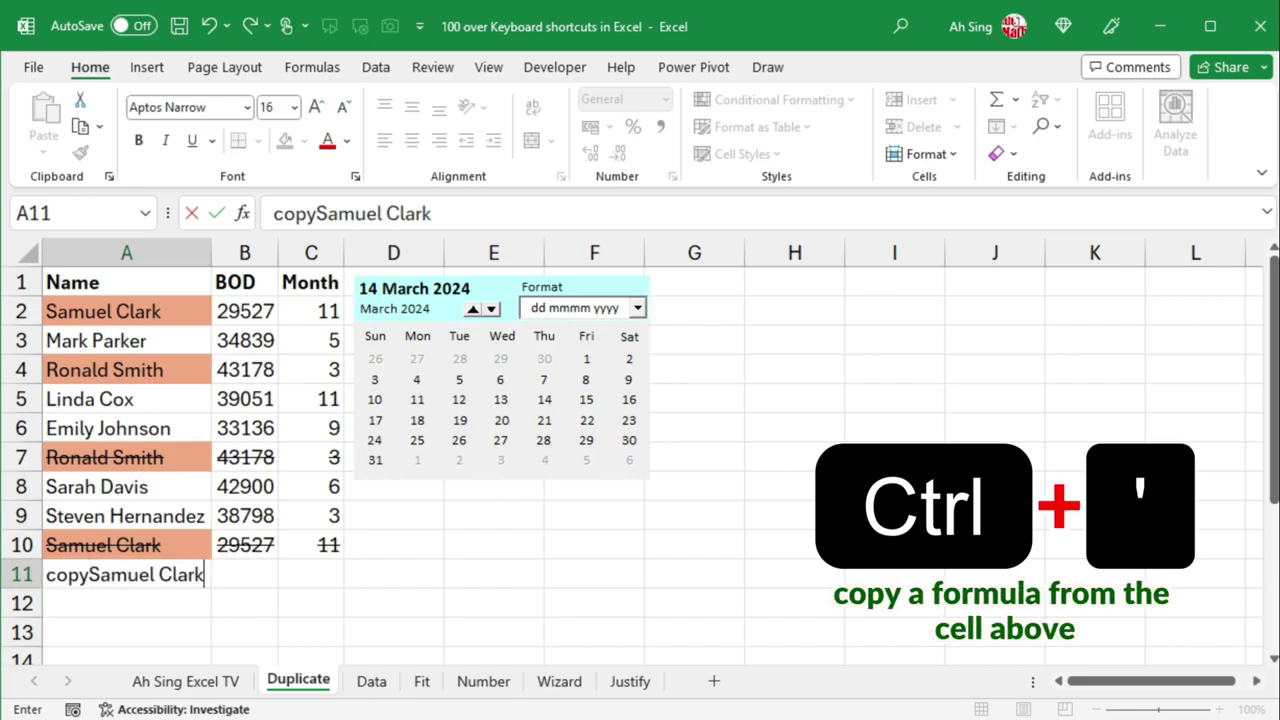
{"action": "key", "text": "Escape"}
Step: Fill A10 right across B10:C10 and undo the fill
{"action": "key", "text": "Up"}
{"action": "key", "text": "shift+Right"}
{"action": "key", "text": "shift+Right"}
{"action": "key", "text": "ctrl+r"}
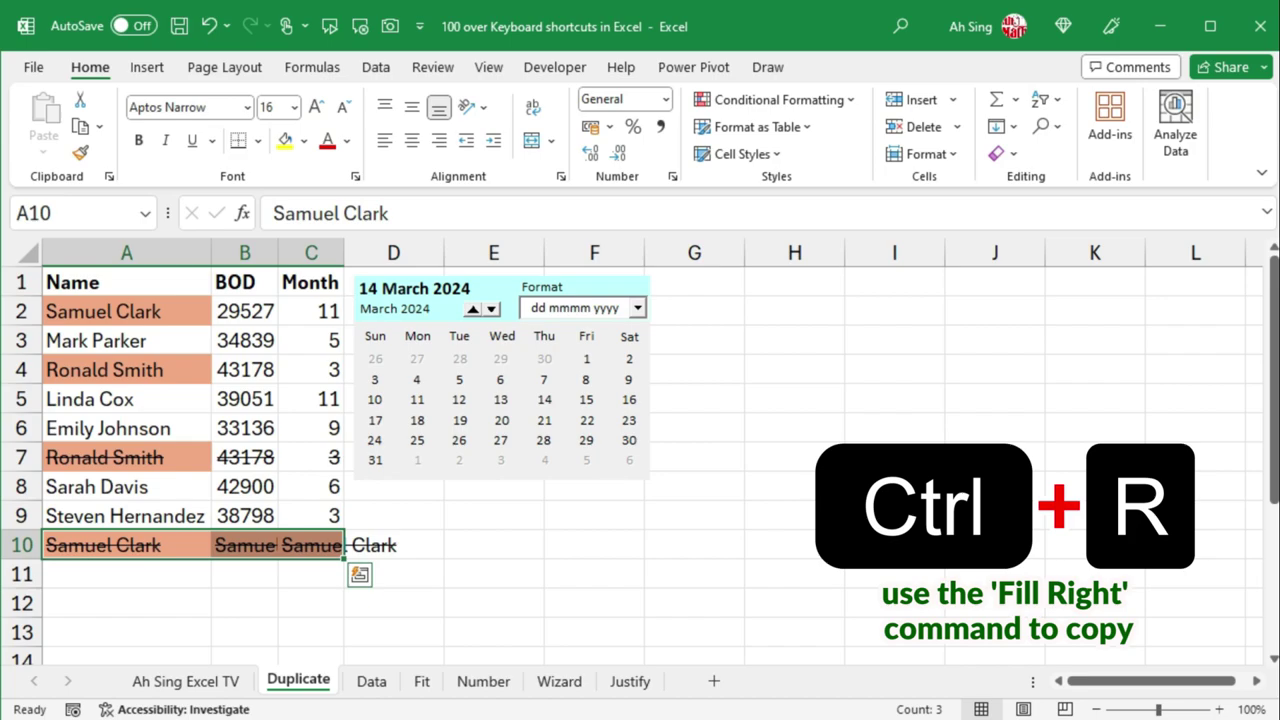
{"action": "key", "text": "ctrl+z"}
Step: Switch the Duplicate sheet back and forth between showing formulas and showing cell values
{"action": "key", "text": "ctrl+grave"}
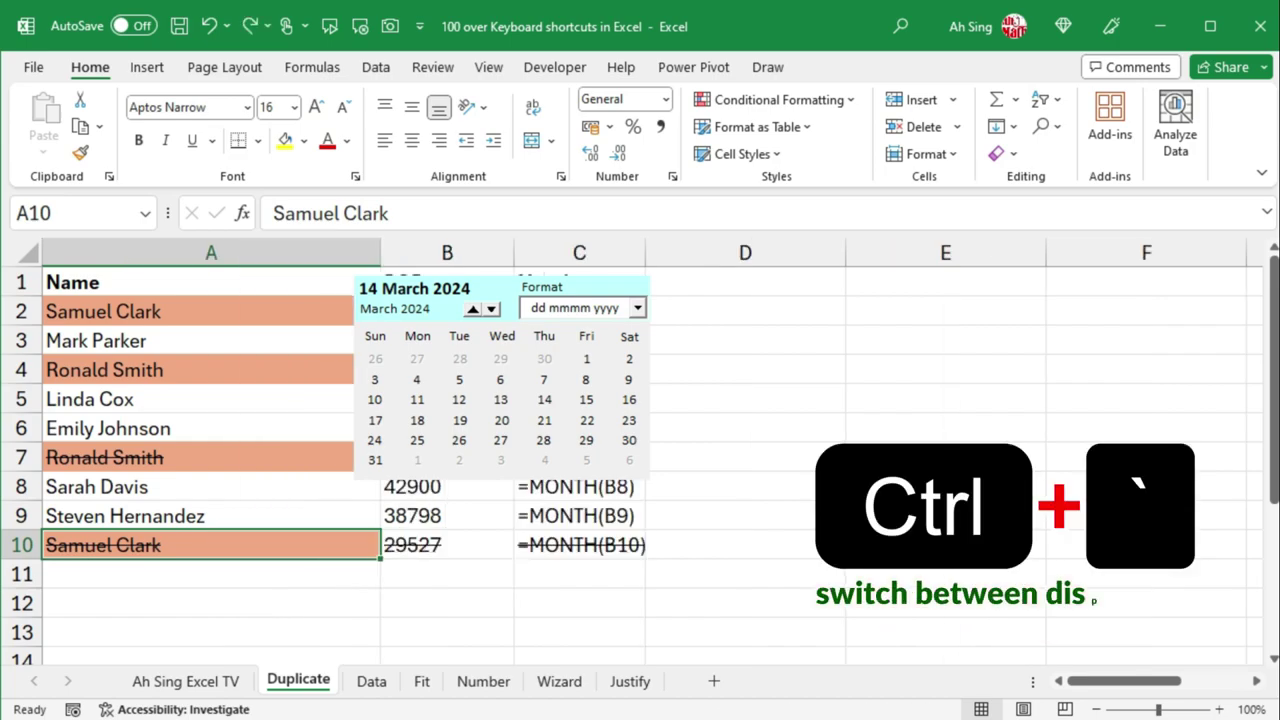
{"action": "key", "text": "ctrl+grave"}
{"action": "key", "text": "ctrl+grave"}
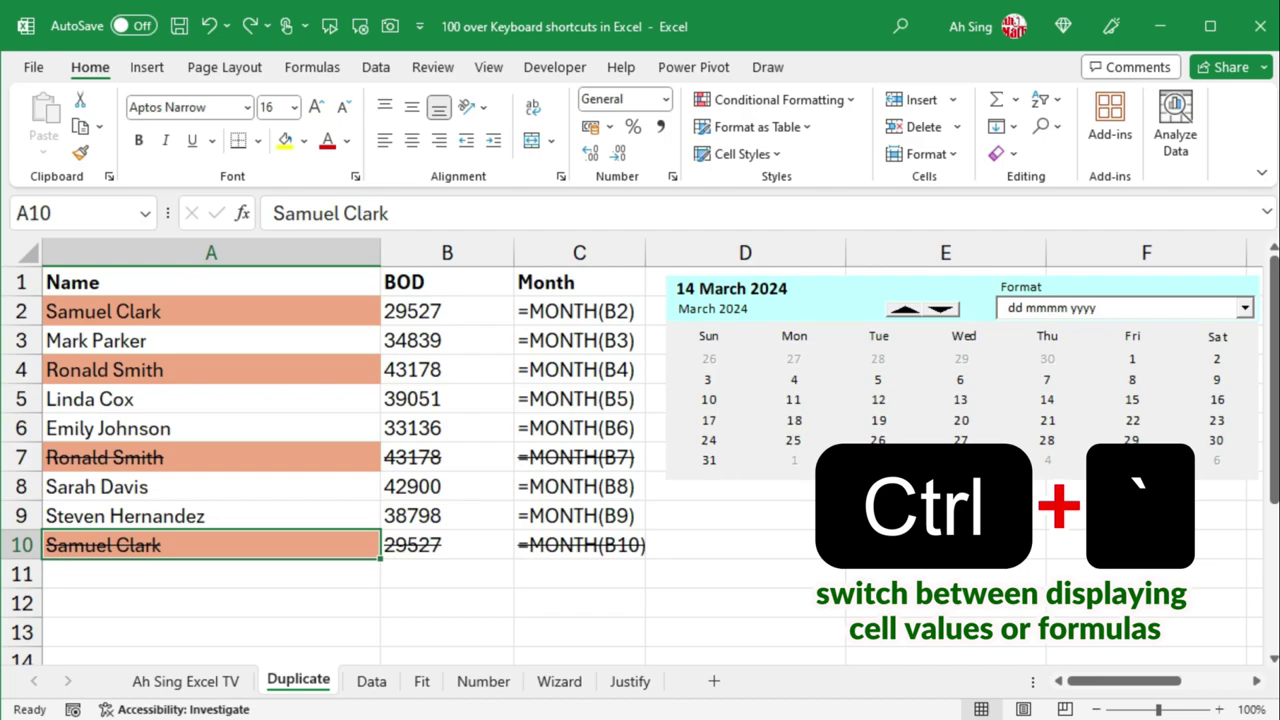
{"action": "key", "text": "ctrl+grave"}
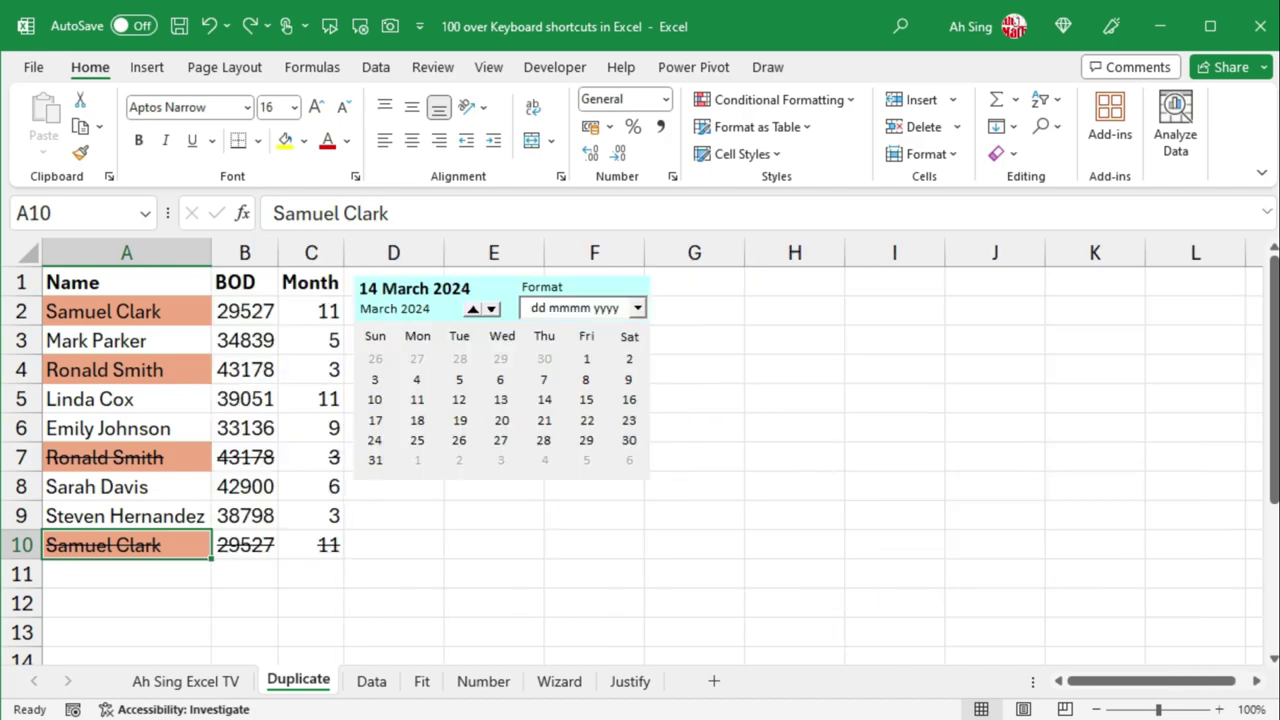
Step: Open and dismiss the Insert Hyperlink dialog for A10, and try converting A1:C10 into a table
{"action": "key", "text": "ctrl+k"}
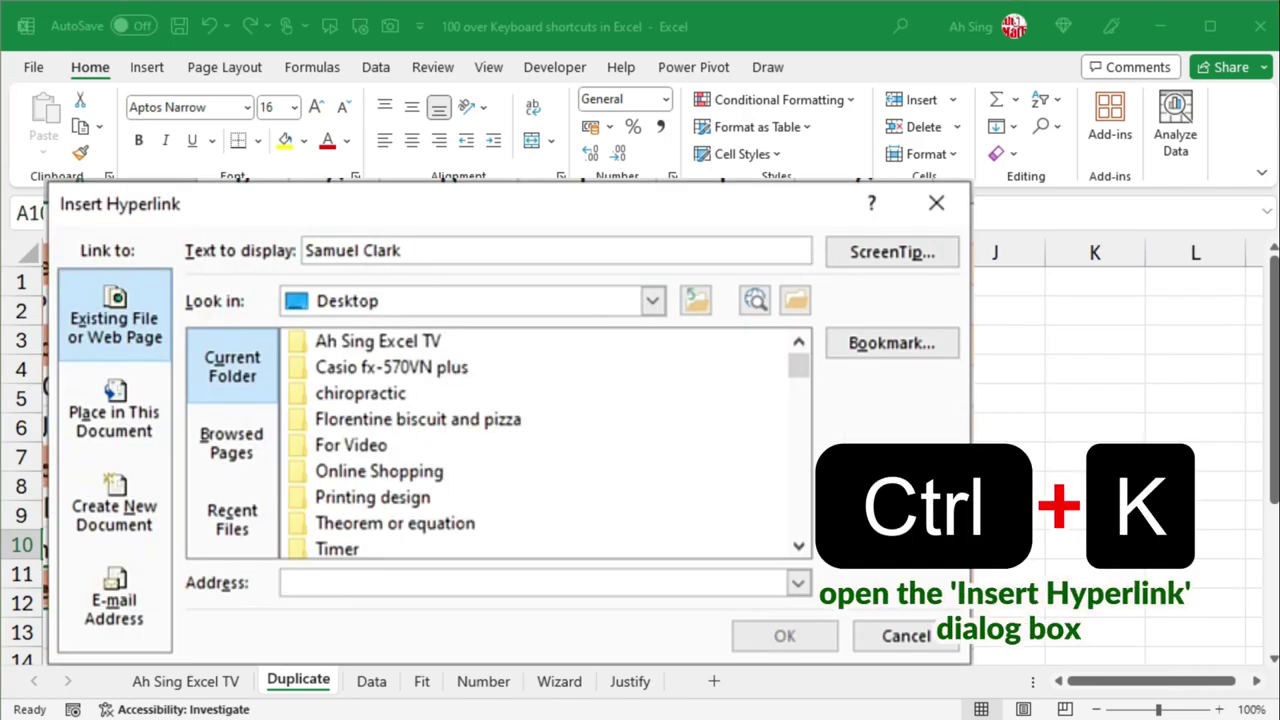
{"action": "key", "text": "Escape"}
{"action": "key", "text": "ctrl+t"}
{"action": "key", "text": "Return"}
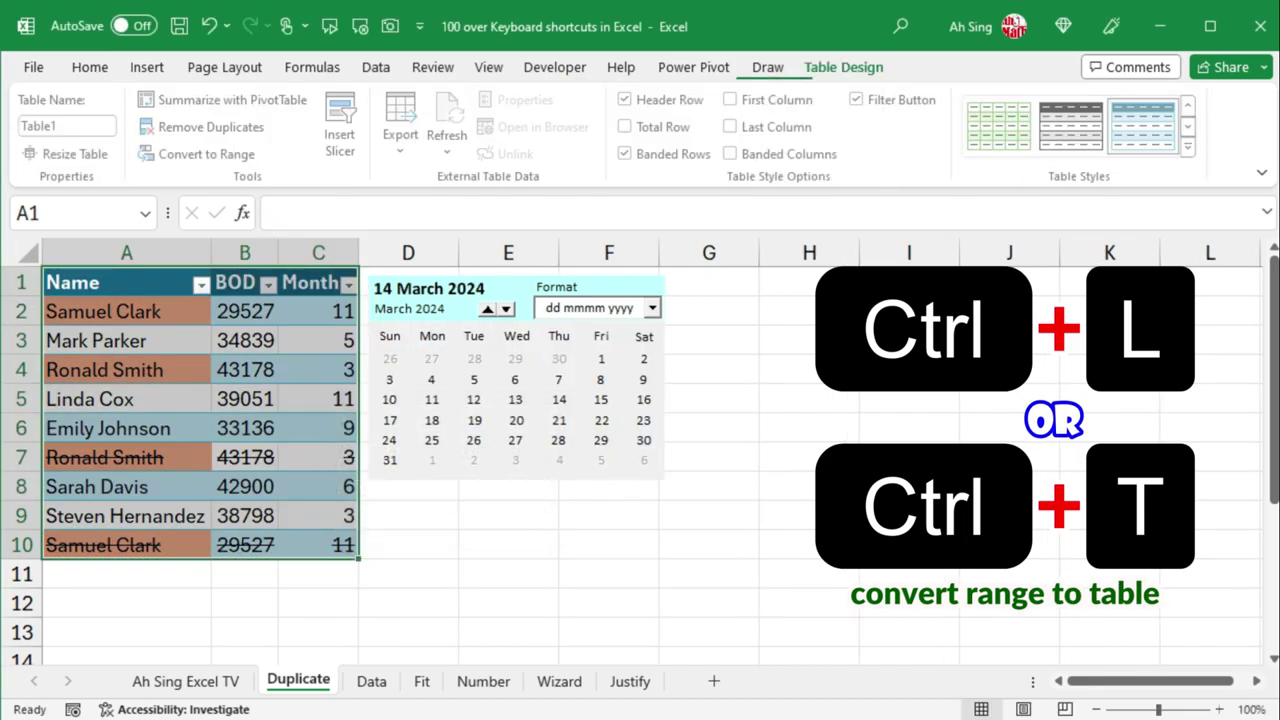
{"action": "key", "text": "ctrl+z"}
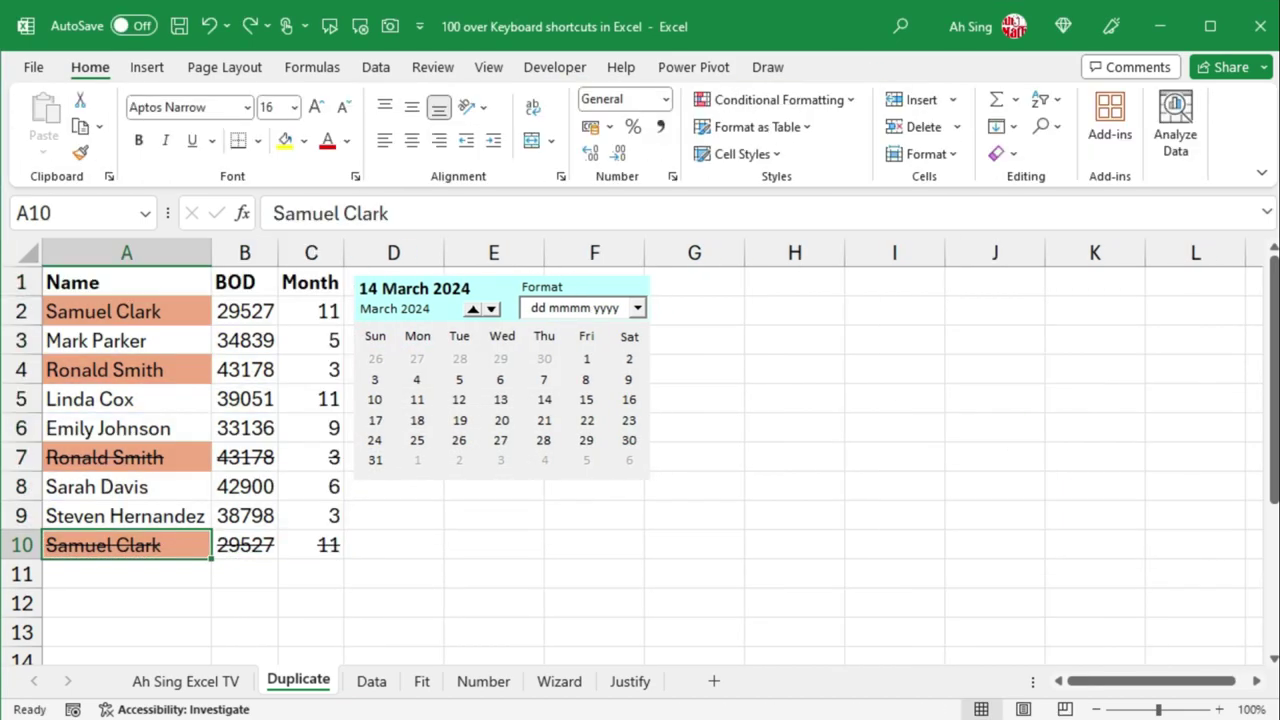
Step: Bring up the Quick Analysis Tables options for A1:C10 and choose one of them
{"action": "key", "text": "ctrl+q"}
{"action": "key", "text": "t"}
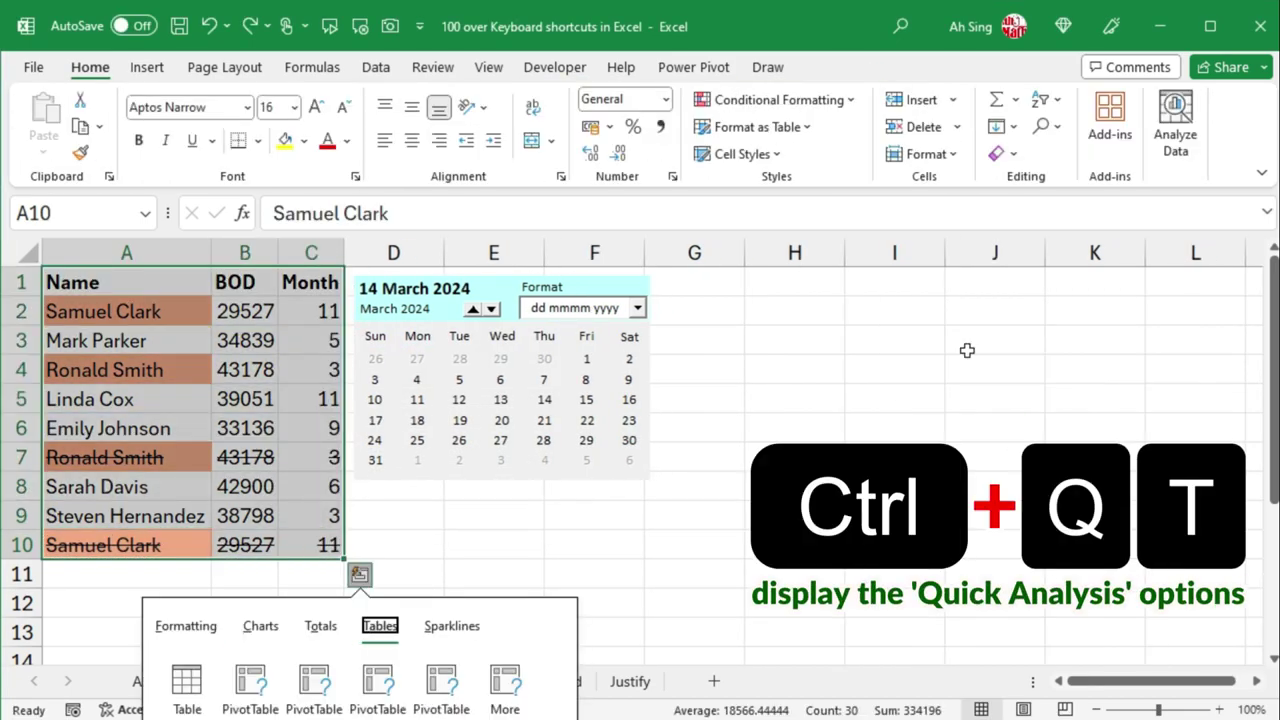
{"action": "key", "text": "Tab"}
{"action": "key", "text": "Return"}
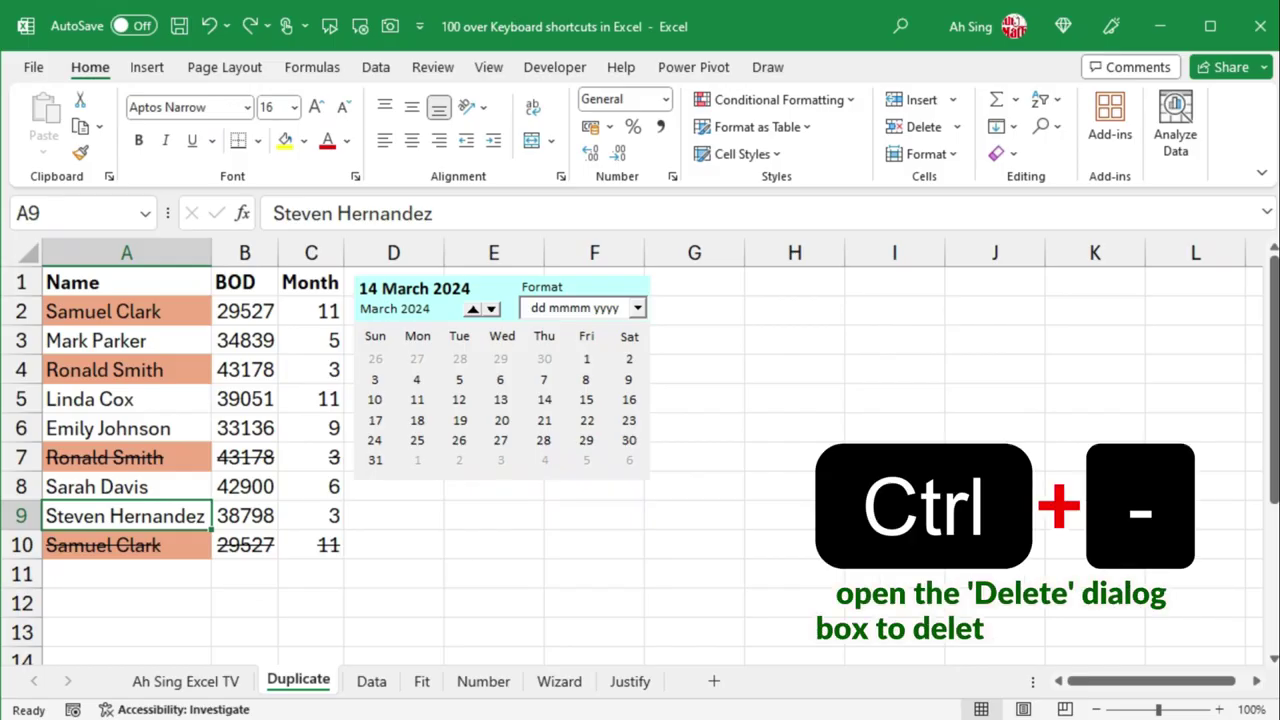
Step: Try deleting cell A9 with Shift cells up, and inserting a blank cell there with Shift cells down
{"action": "key", "text": "ctrl+minus"}
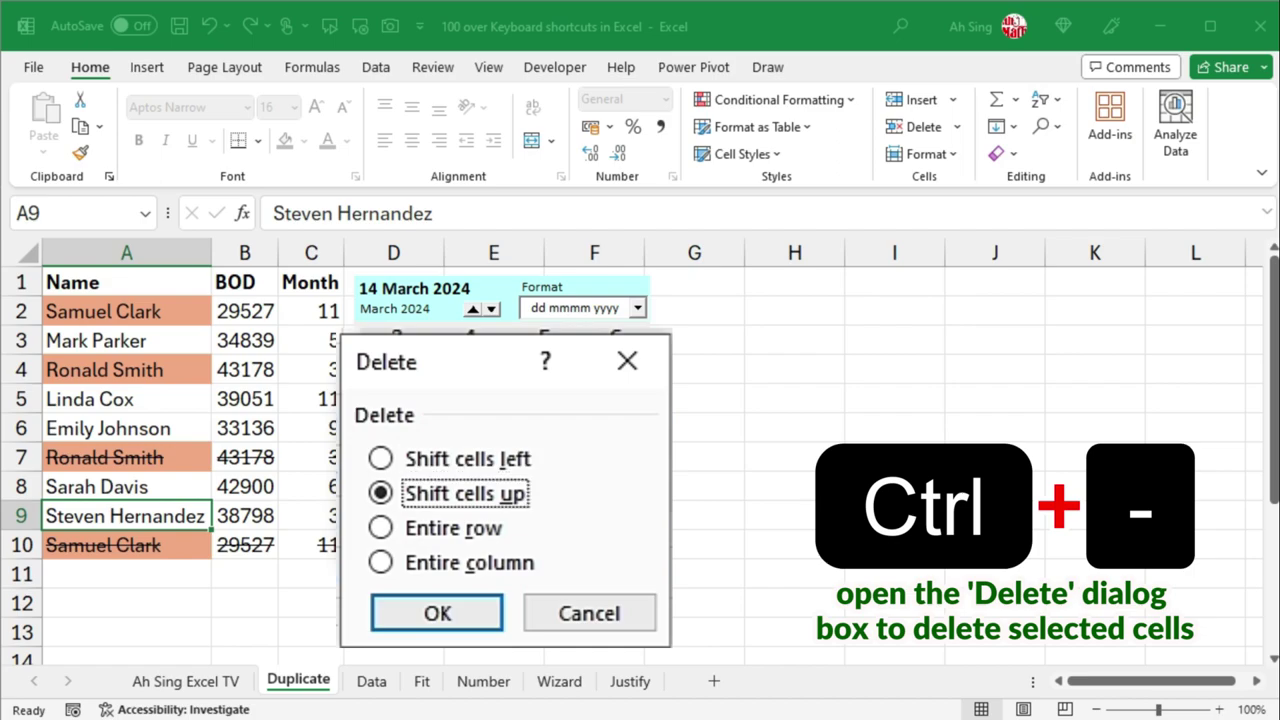
{"action": "key", "text": "Return"}
{"action": "key", "text": "ctrl+z"}
{"action": "key", "text": "ctrl+plus"}
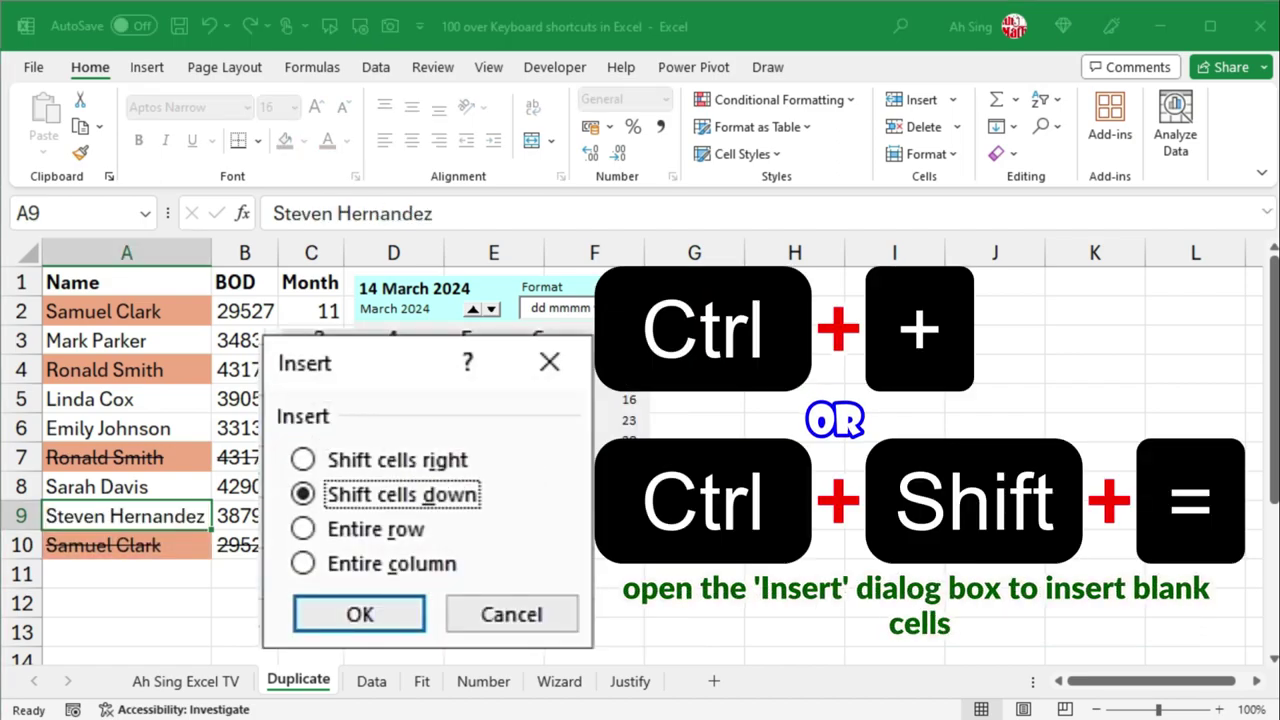
{"action": "key", "text": "Return"}
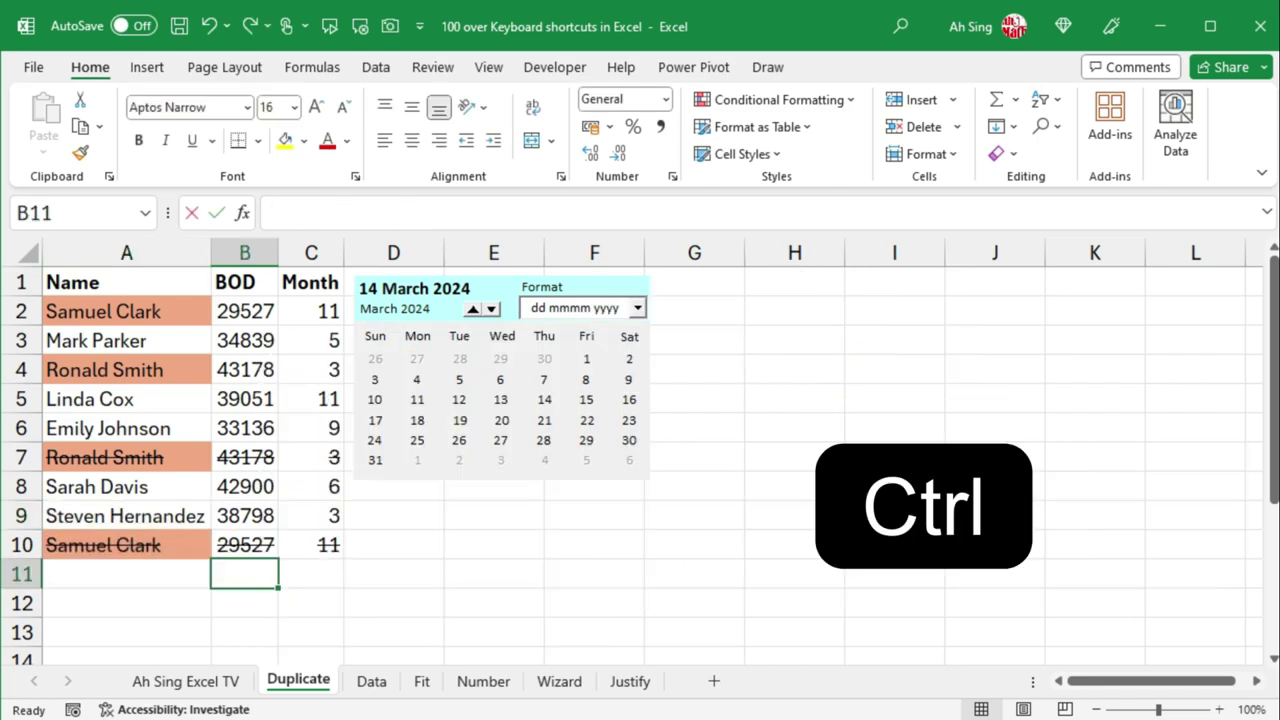
Step: Insert the current date in B11, discard it, and insert the current time instead
{"action": "key", "text": "ctrl+semicolon"}
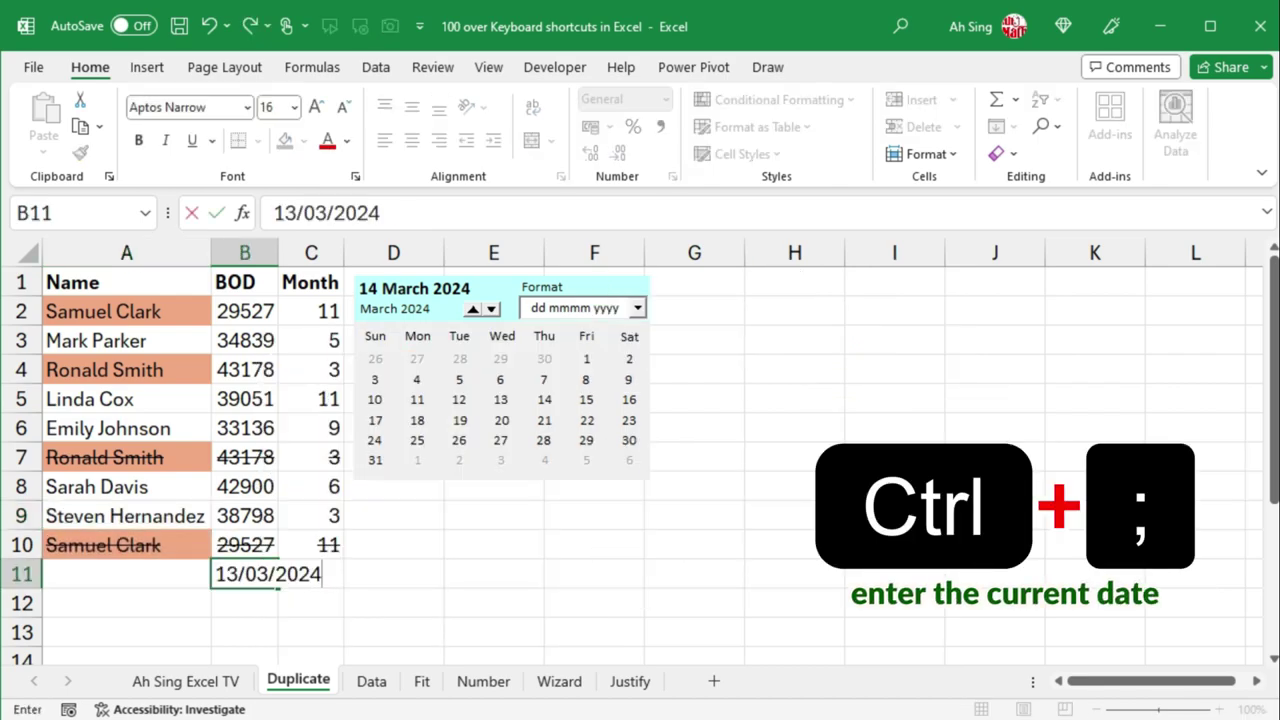
{"action": "key", "text": "Escape"}
{"action": "key", "text": "ctrl+shift+semicolon"}
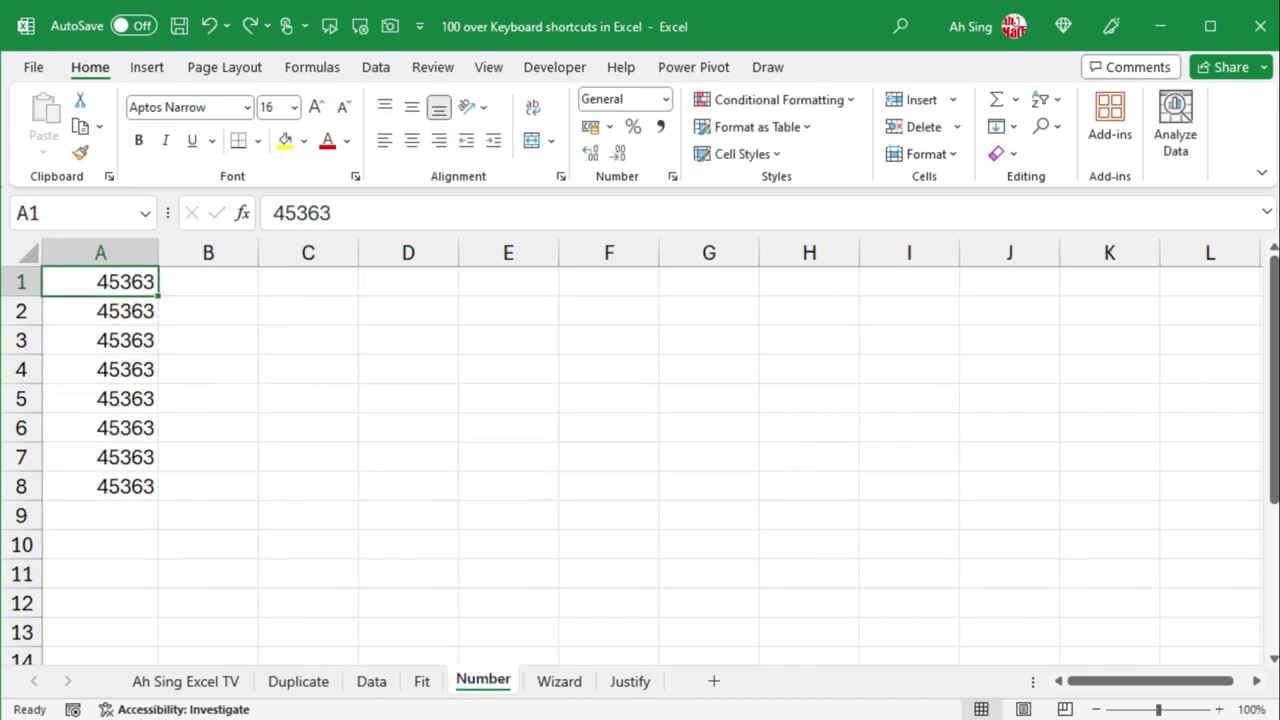
Step: Apply the General number format to A1 on the Number sheet and move to A2
{"action": "key", "text": "ctrl+shift+grave"}
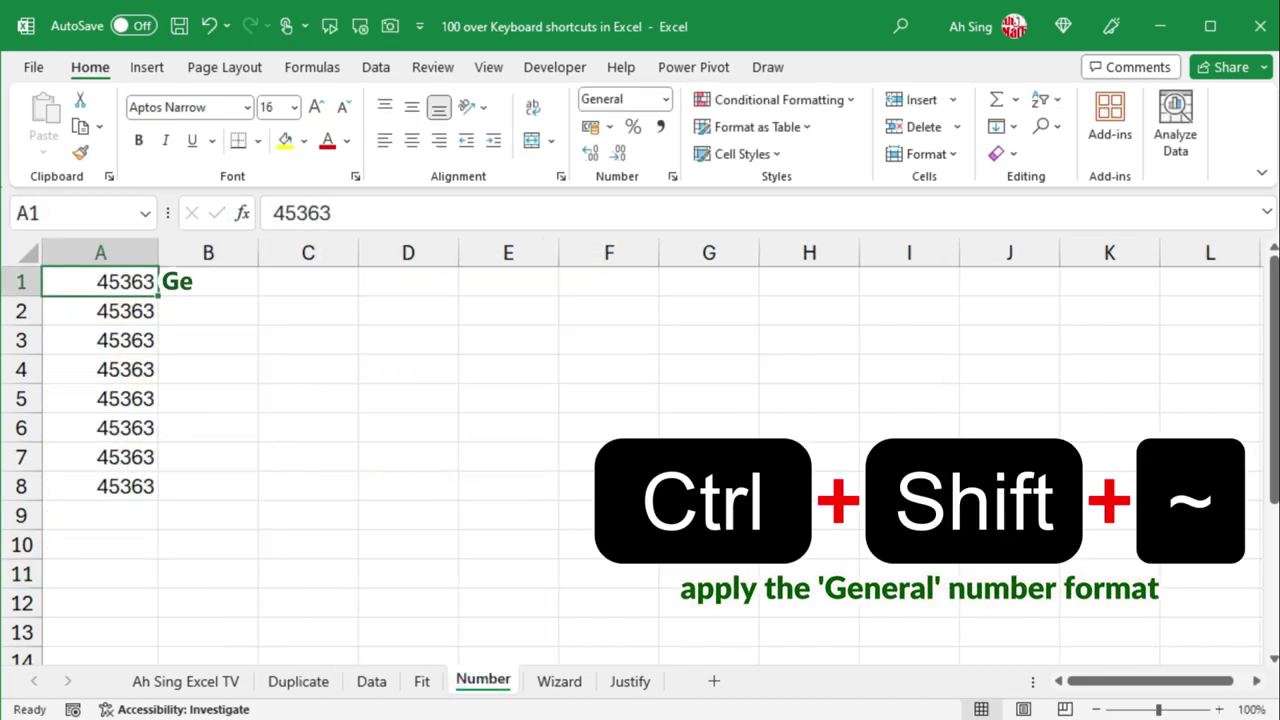
{"action": "key", "text": "Down"}
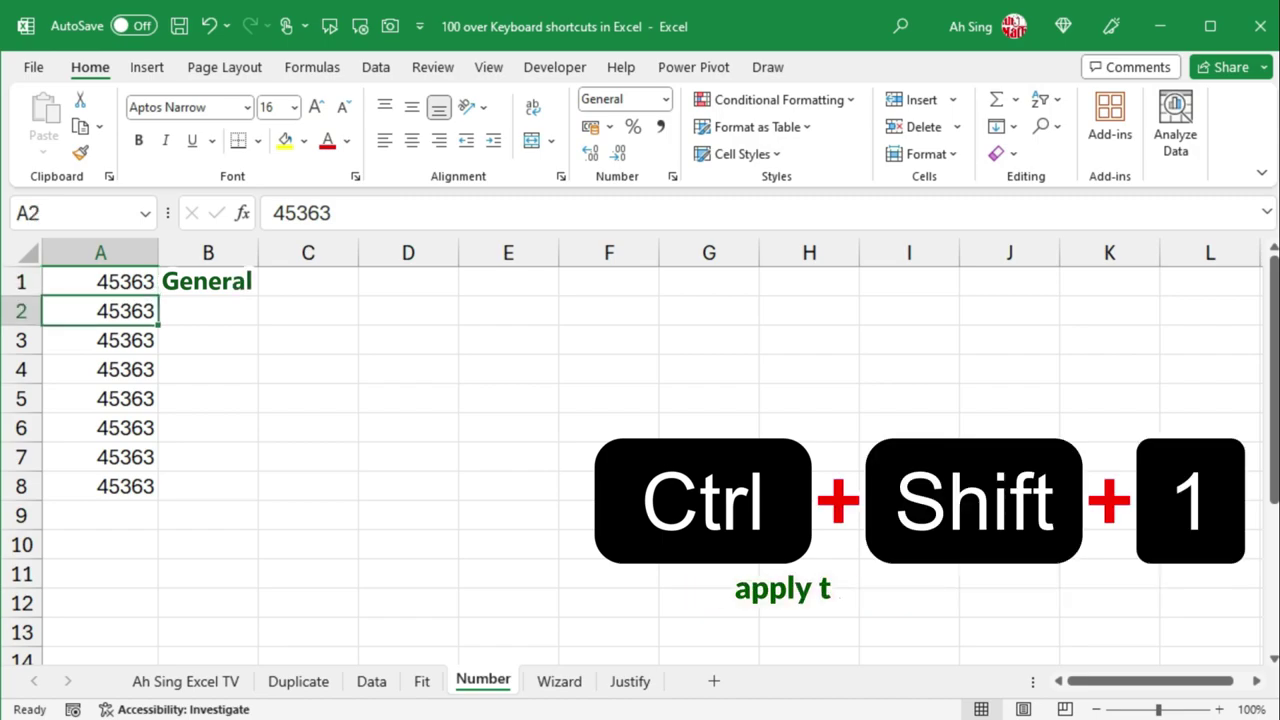
Step: Apply the Number format to A2, the Time format to A3 and the Date format to A4
{"action": "key", "text": "ctrl+shift+1"}
{"action": "key", "text": "Down"}
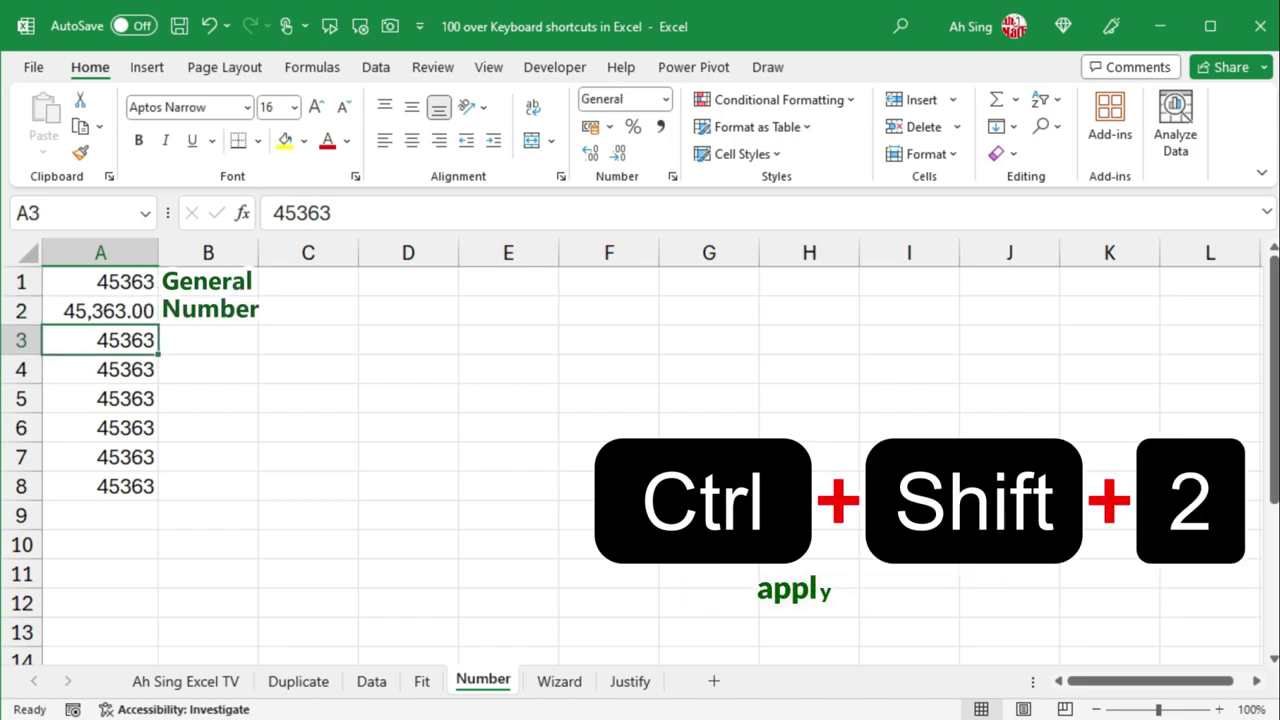
{"action": "key", "text": "ctrl+shift+2"}
{"action": "key", "text": "Down"}
{"action": "key", "text": "ctrl+shift+3"}
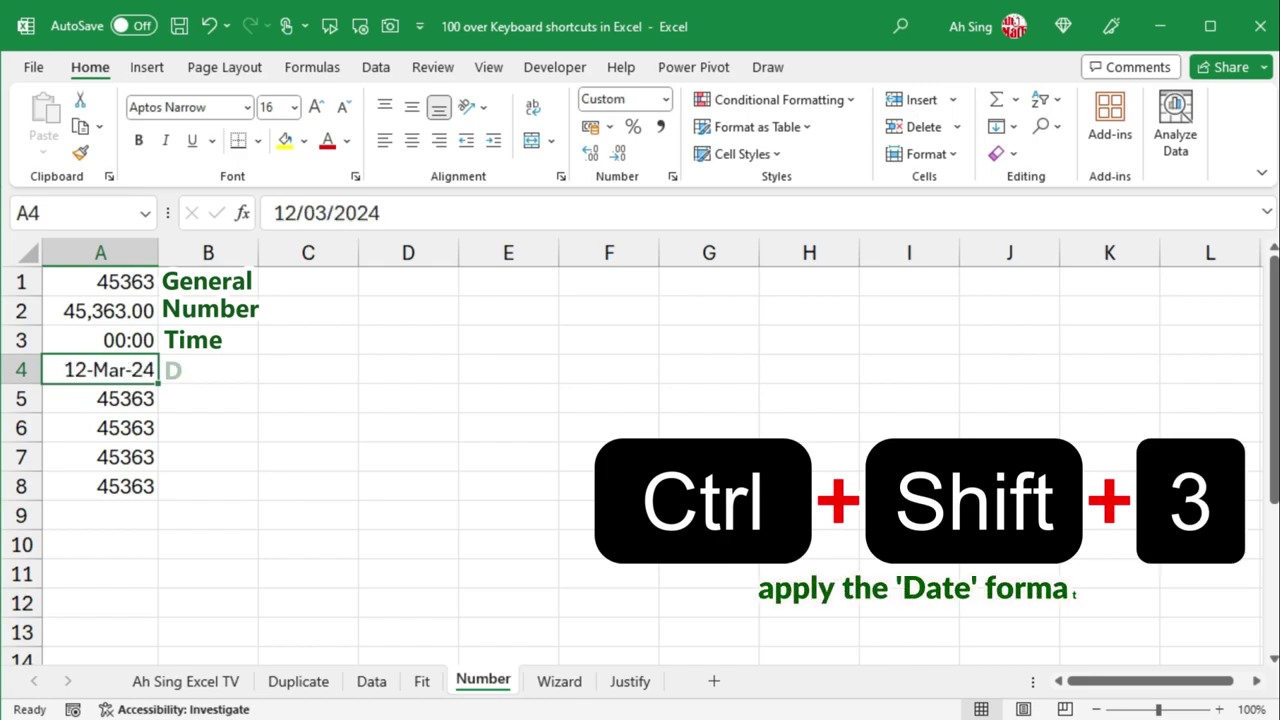
Step: Apply the Currency format to A5, the Percentage format to A6 and the Scientific format to A7
{"action": "key", "text": "Down"}
{"action": "key", "text": "ctrl+shift+4"}
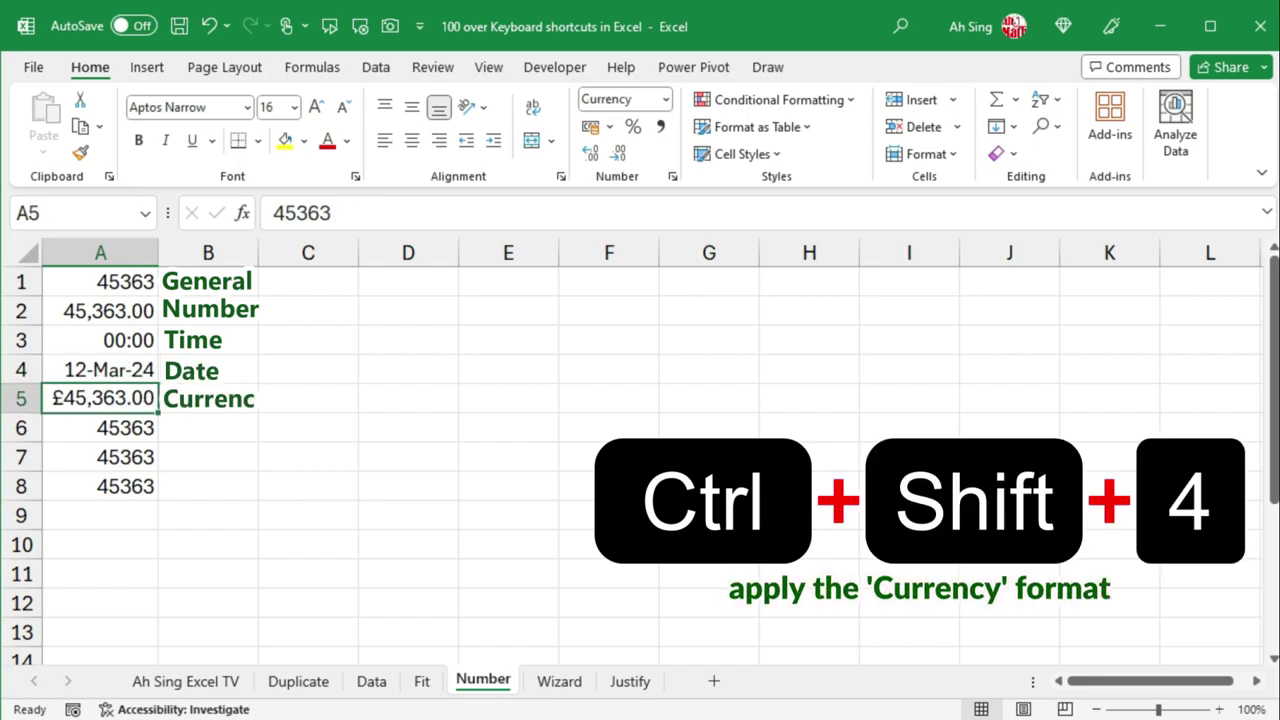
{"action": "key", "text": "Down"}
{"action": "key", "text": "ctrl+shift+5"}
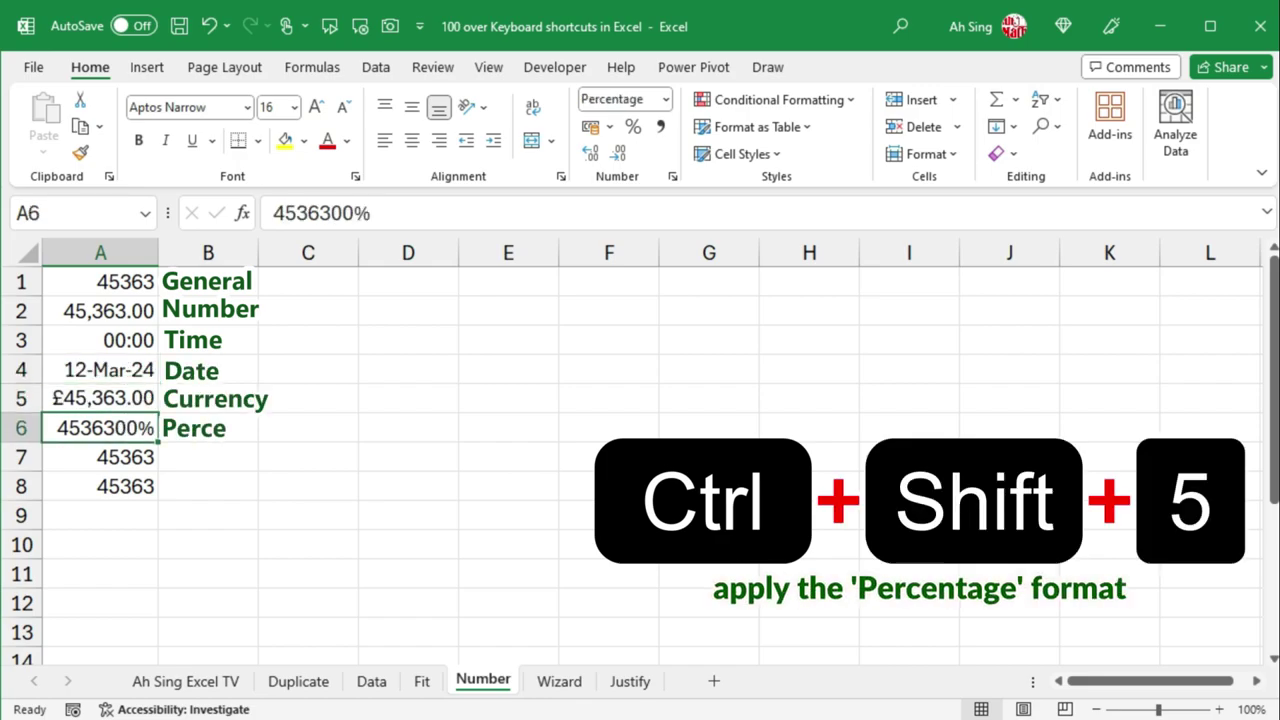
{"action": "key", "text": "Down"}
{"action": "key", "text": "ctrl+shift+6"}
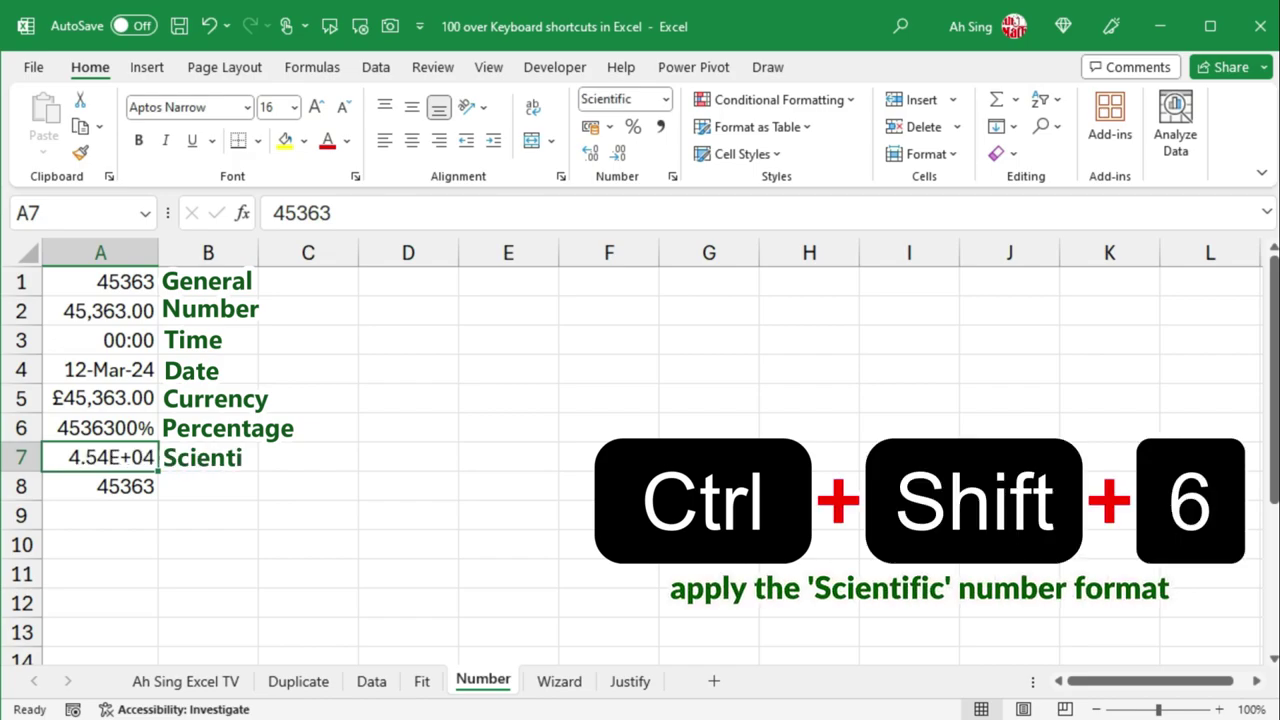
Step: Add outside borders to the cells of row 8 one at a time, from A8 through D8
{"action": "key", "text": "Down"}
{"action": "key", "text": "ctrl+shift+7"}
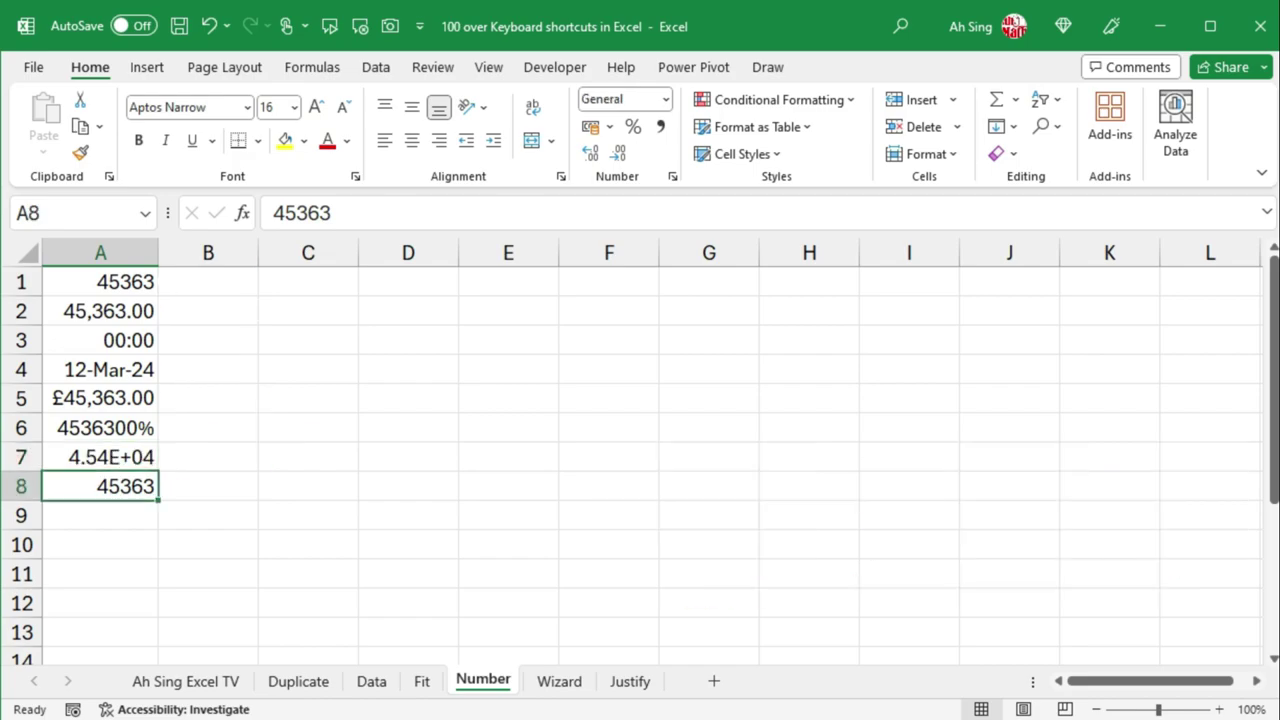
{"action": "key", "text": "Right"}
{"action": "key", "text": "ctrl+shift+7"}
{"action": "key", "text": "Right"}
{"action": "key", "text": "ctrl+shift+7"}
{"action": "key", "text": "Right"}
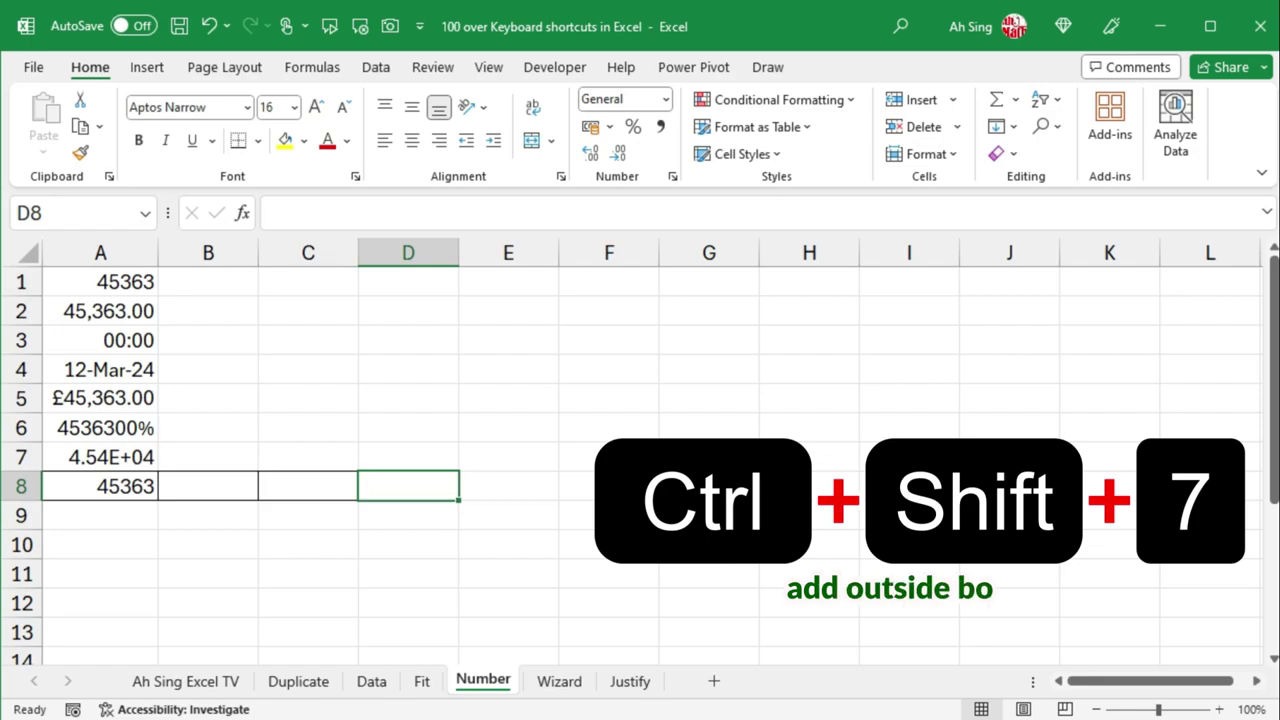
{"action": "key", "text": "ctrl+shift+7"}
{"action": "left_click", "coordinate": [508, 486]}
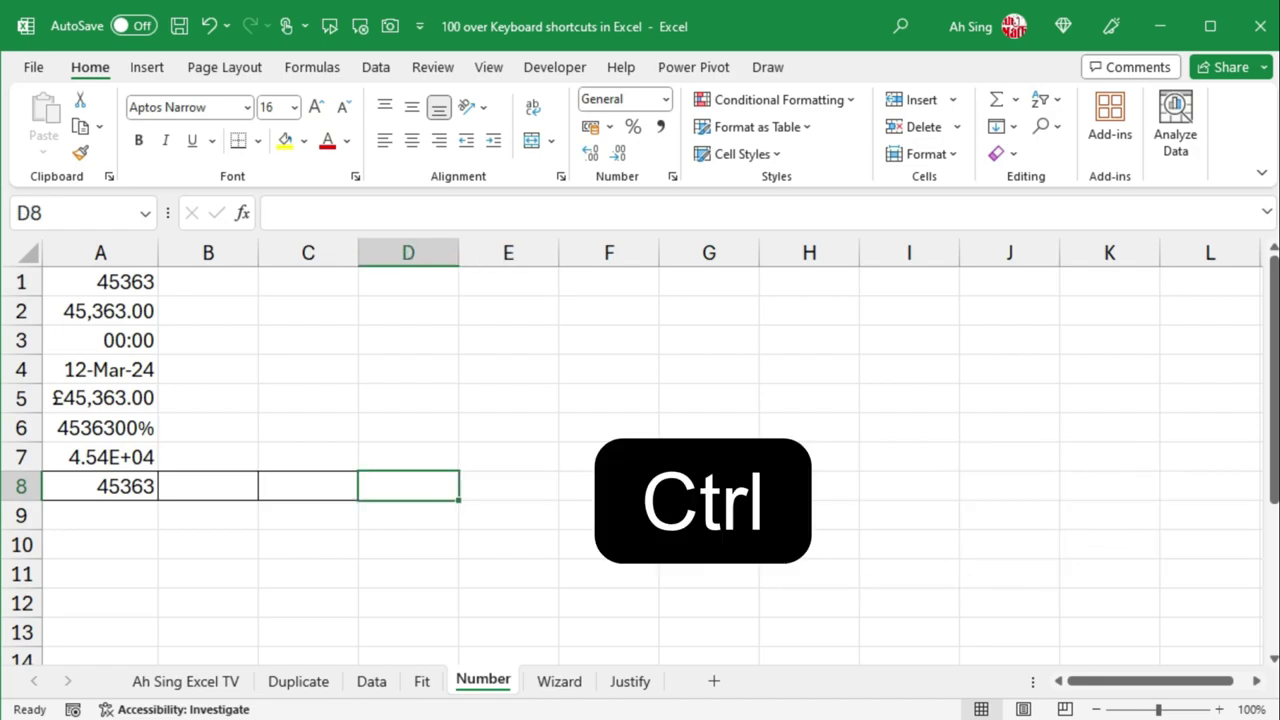
Step: Remove the outline borders from the cells of row 8 and return to A1
{"action": "key", "text": "Left"}
{"action": "key", "text": "Left"}
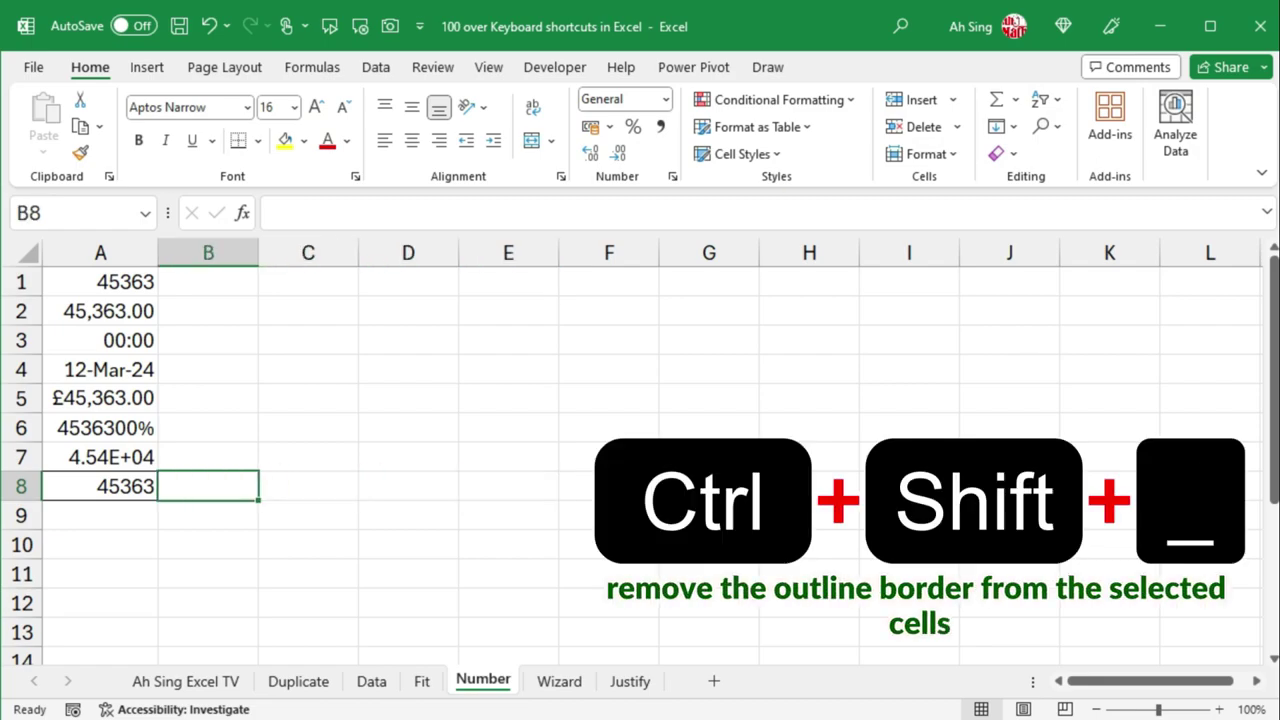
{"action": "key", "text": "ctrl+shift+_"}
{"action": "key", "text": "Left"}
{"action": "key", "text": "Up"}
{"action": "key", "text": "Up"}
{"action": "key", "text": "Up"}
{"action": "key", "text": "Up"}
{"action": "key", "text": "Up"}
{"action": "key", "text": "Up"}
{"action": "key", "text": "Up"}
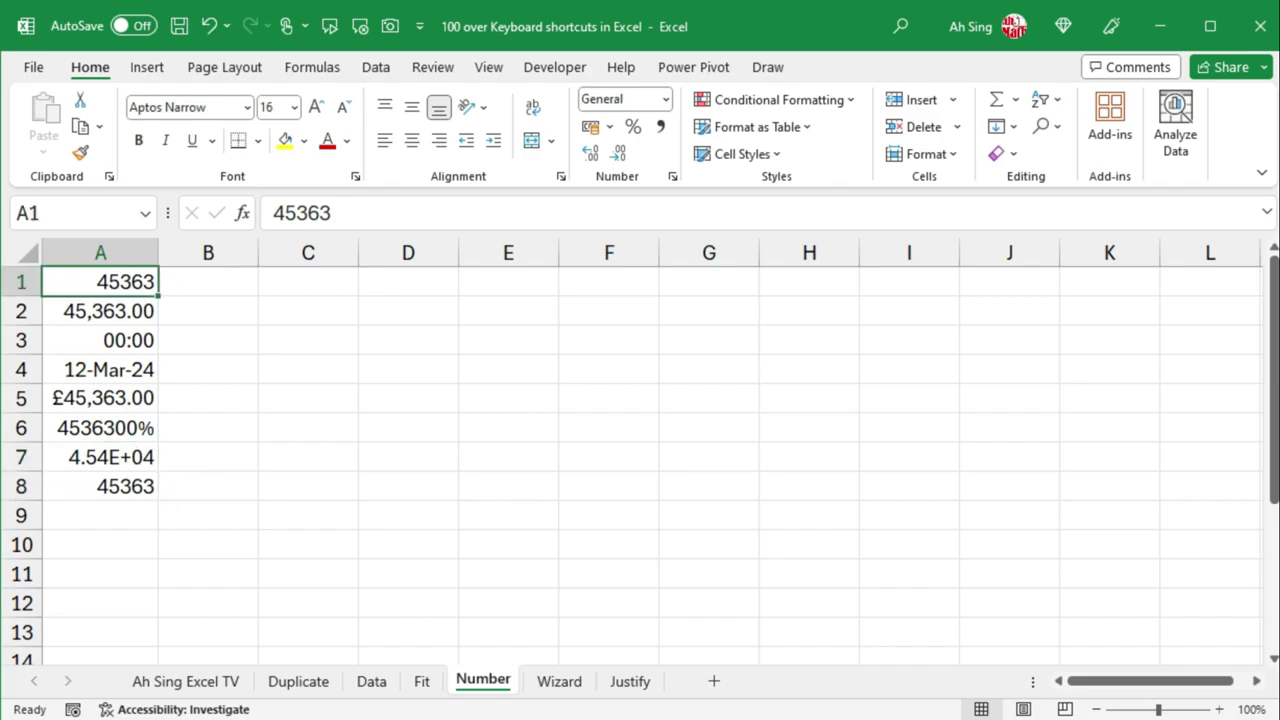
Step: Open the font settings for A1, tick the Superscript effect and discard the change
{"action": "key", "text": "ctrl+shift+f"}
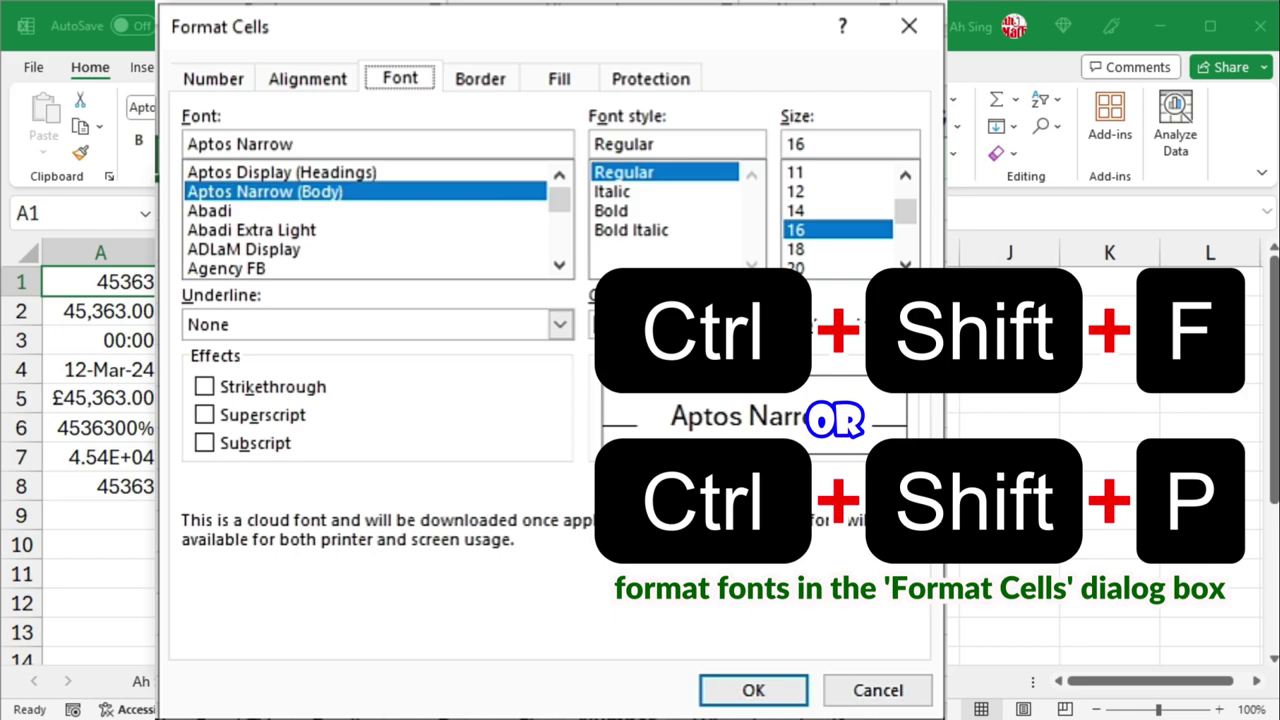
{"action": "key", "text": "alt+e"}
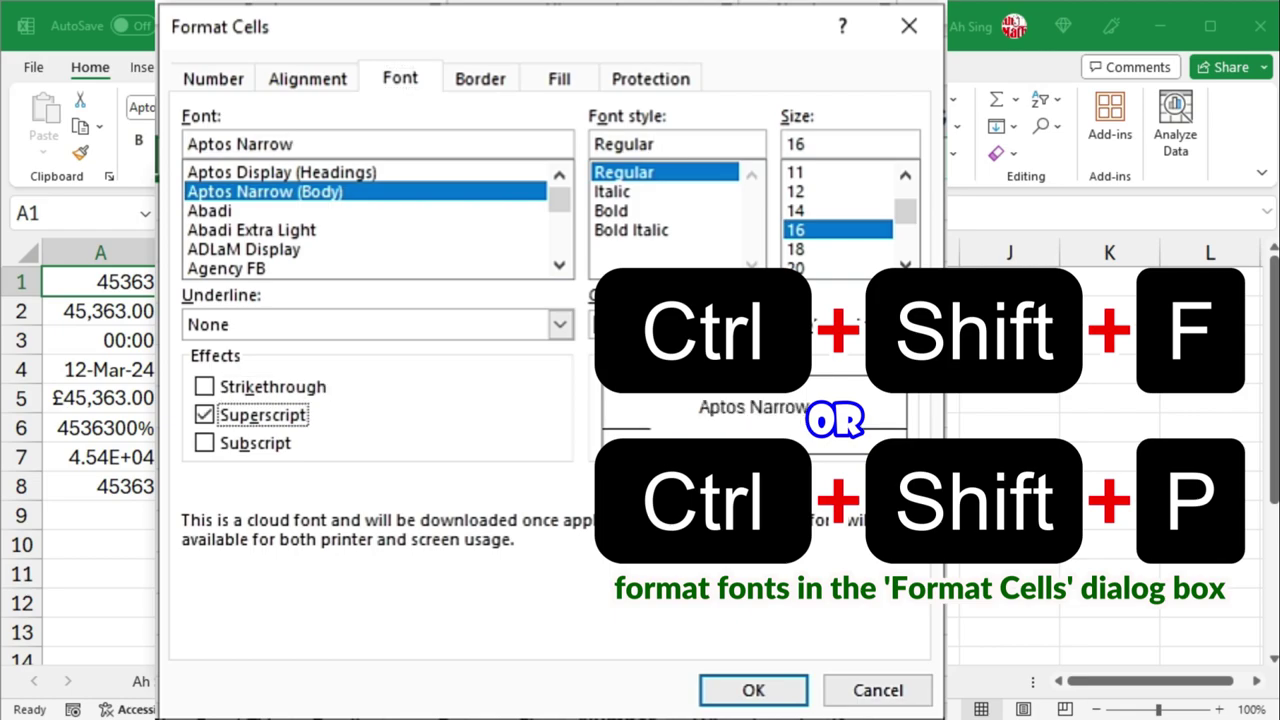
{"action": "key", "text": "Escape"}
Step: Add the threaded comment "General number format" to A1 and "Number format" to A2
{"action": "key", "text": "ctrl+shift+F2"}
{"action": "type", "text": "ge"}
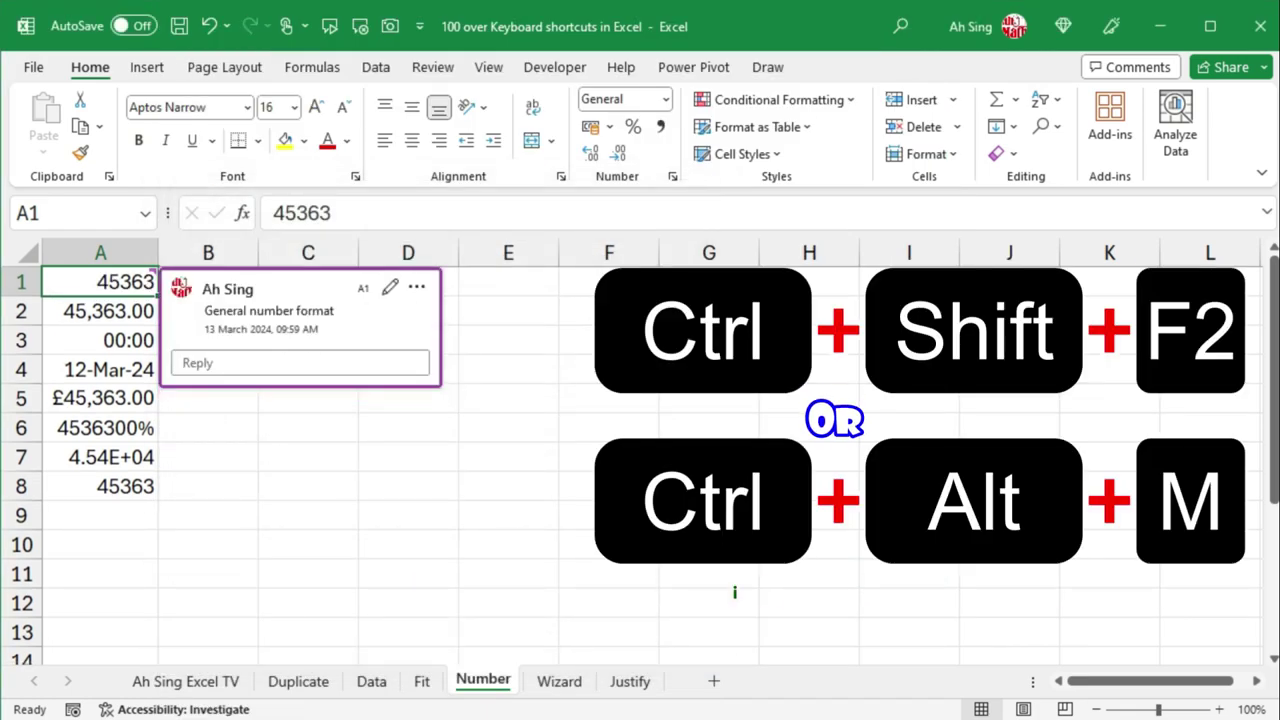
{"action": "key", "text": "Down"}
{"action": "key", "text": "ctrl+alt+m"}
{"action": "type", "text": "number format"}
{"action": "key", "text": "ctrl+Return"}
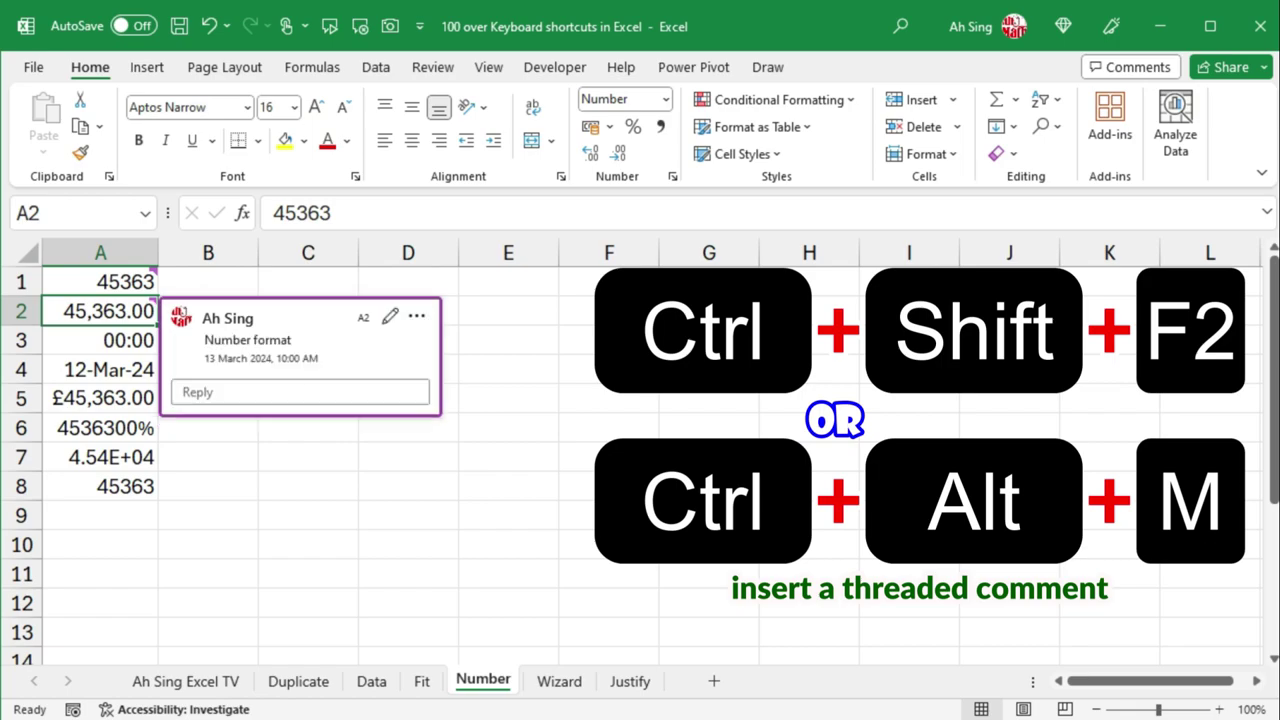
{"action": "key", "text": "Escape"}
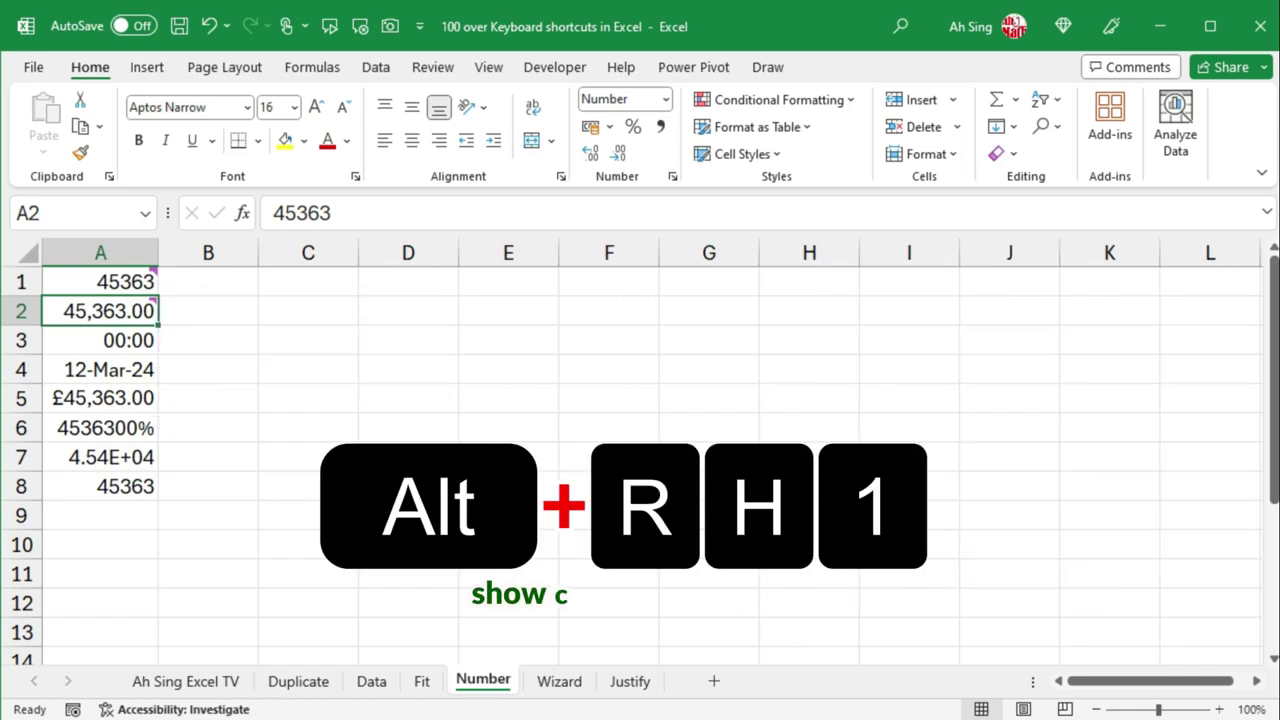
Step: Show the sheet's comments and delete the ones attached to A1:A2
{"action": "key", "text": "alt+r"}
{"action": "key", "text": "h"}
{"action": "key", "text": "1"}
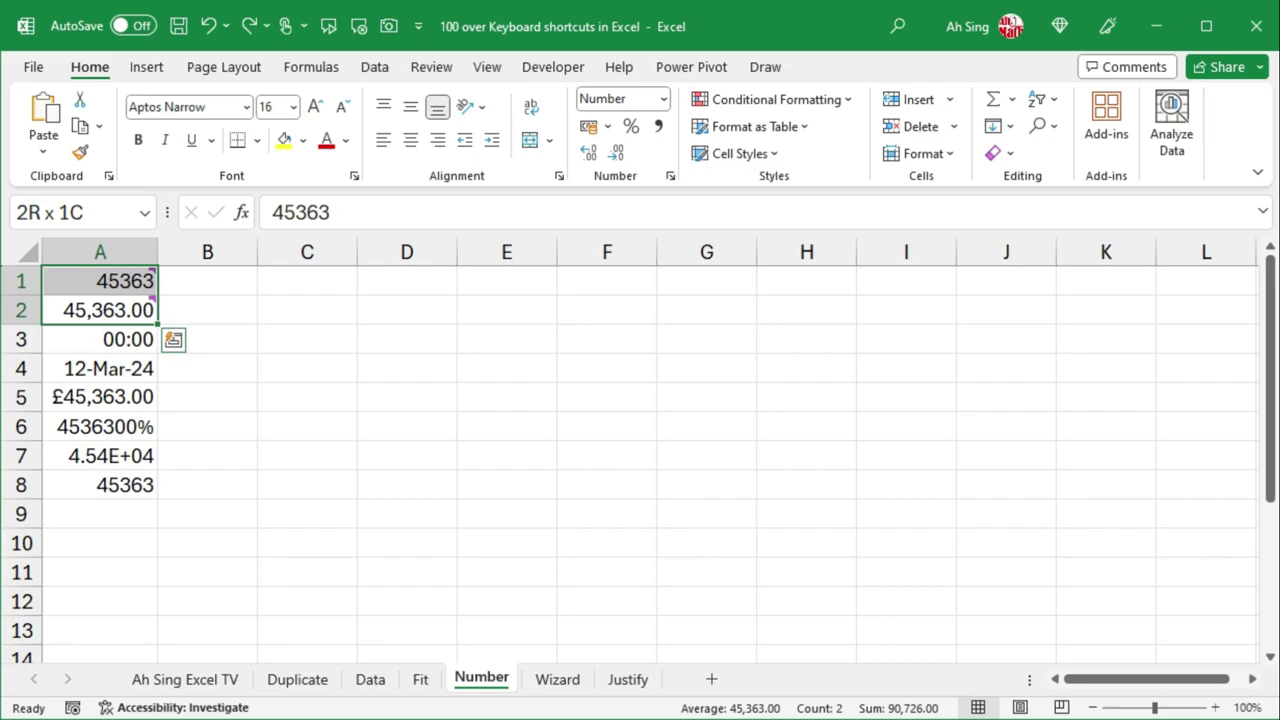
{"action": "key", "text": "shift+F10"}
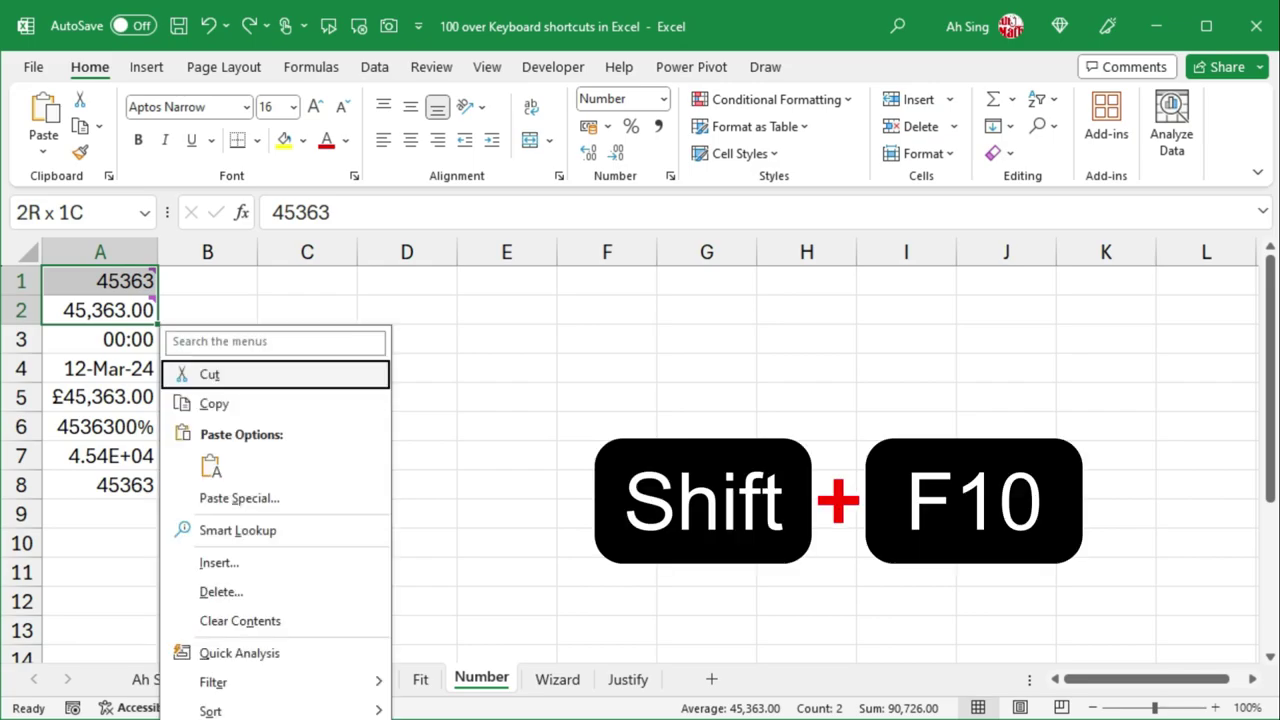
{"action": "key", "text": "m"}
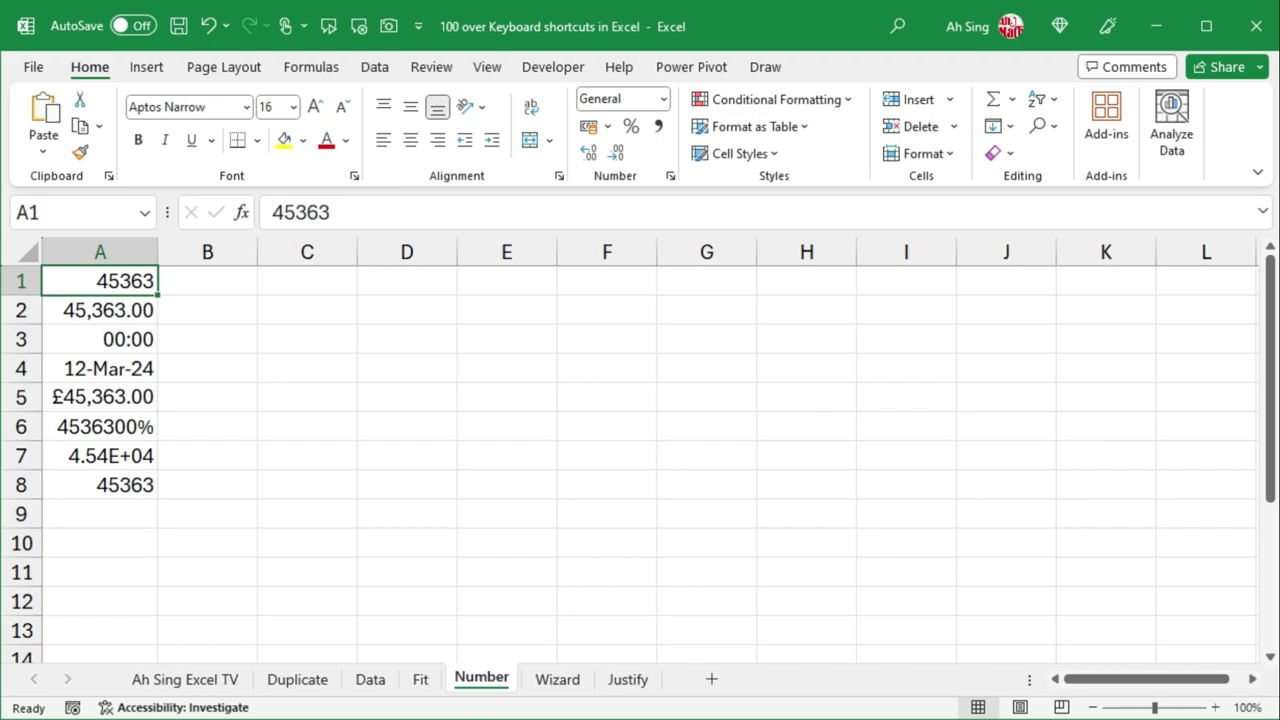
Step: Start a note on A1, and view the workbook statistics
{"action": "key", "text": "shift+F2"}
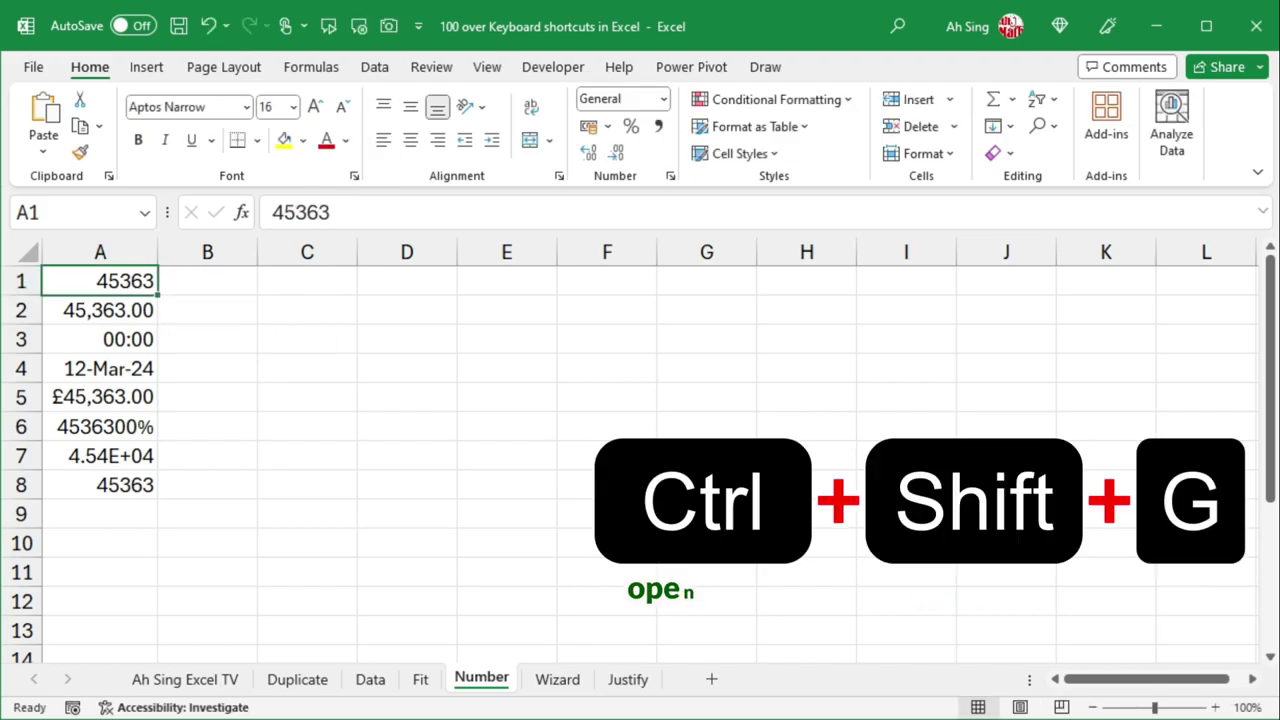
{"action": "key", "text": "ctrl+shift+g"}
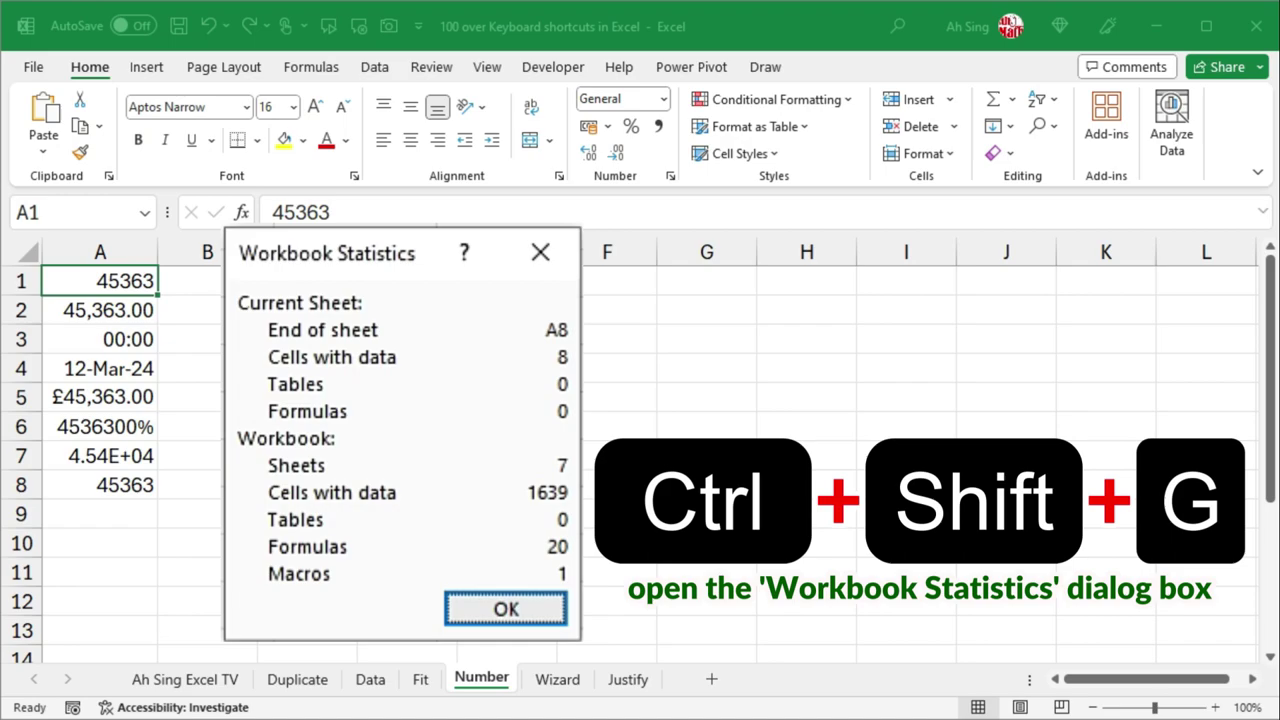
Step: Start a two-line entry in C2 reading "start a new" and "line in the", and try inserting a new worksheet
{"action": "type", "text": "start"}
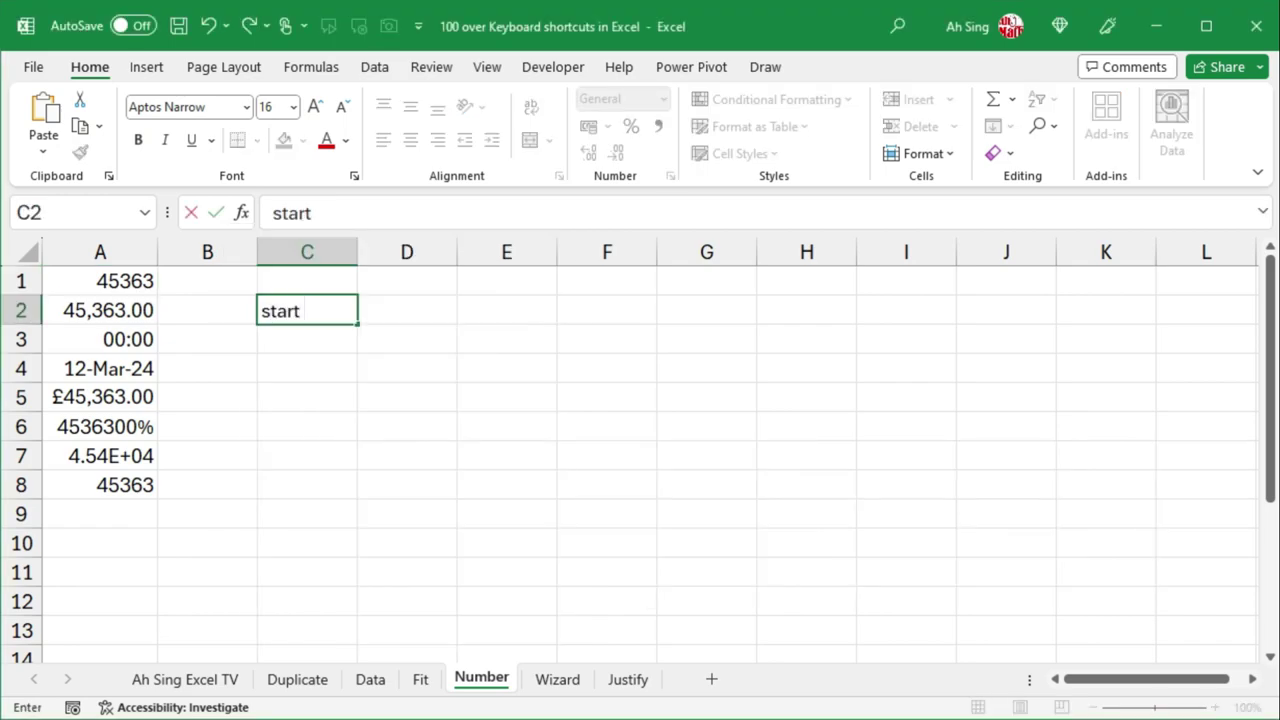
{"action": "type", "text": " a new"}
{"action": "key", "text": "alt+Return"}
{"action": "type", "text": "line in the"}
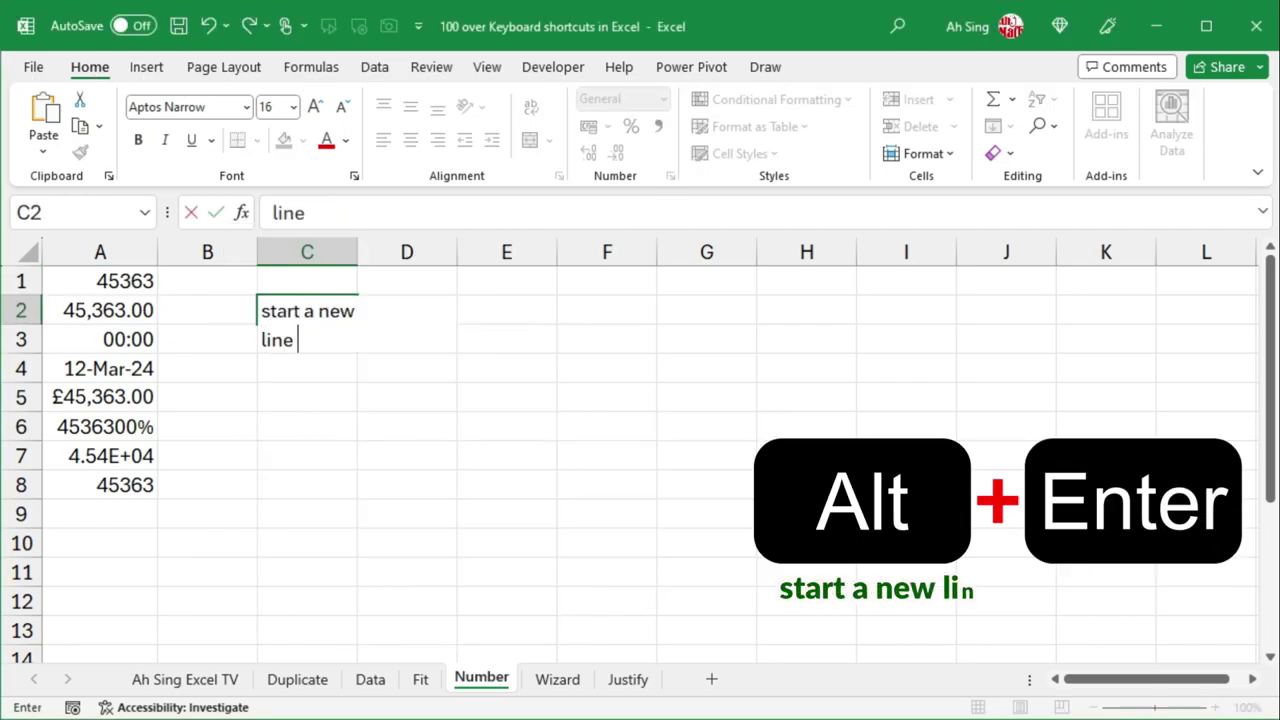
{"action": "type", "text": "ll"}
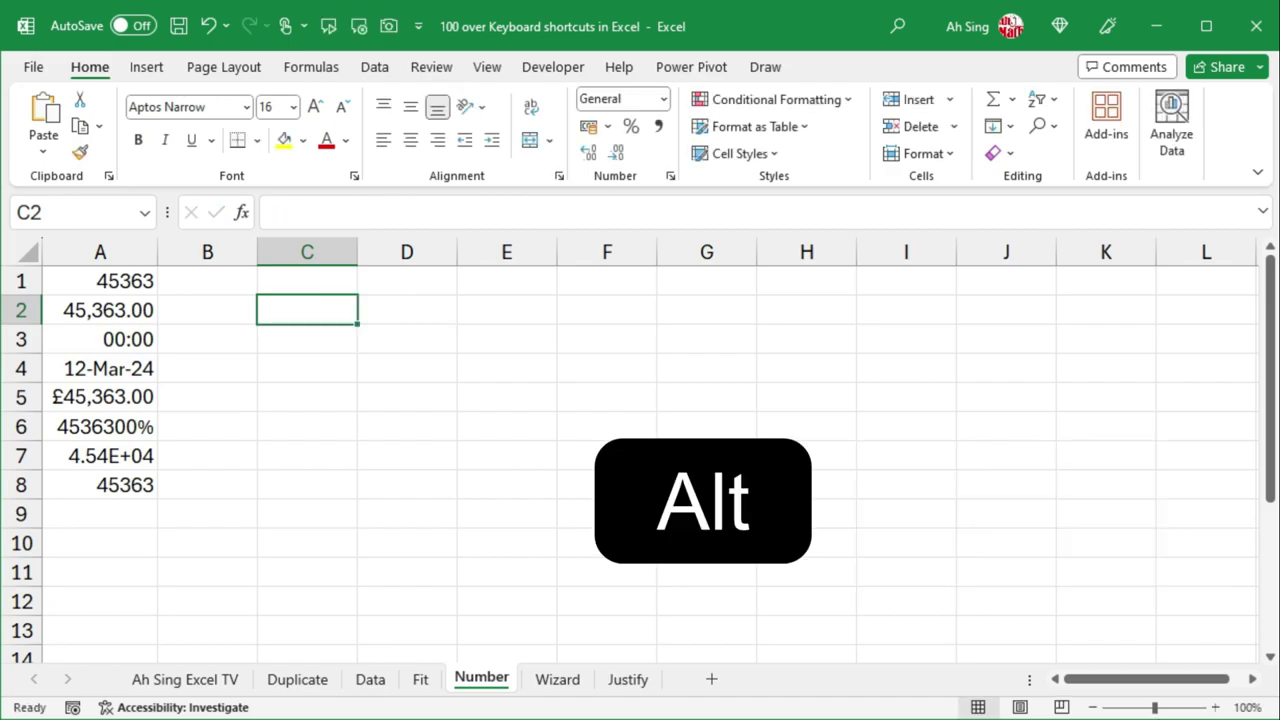
{"action": "key", "text": "alt+shift+F1"}
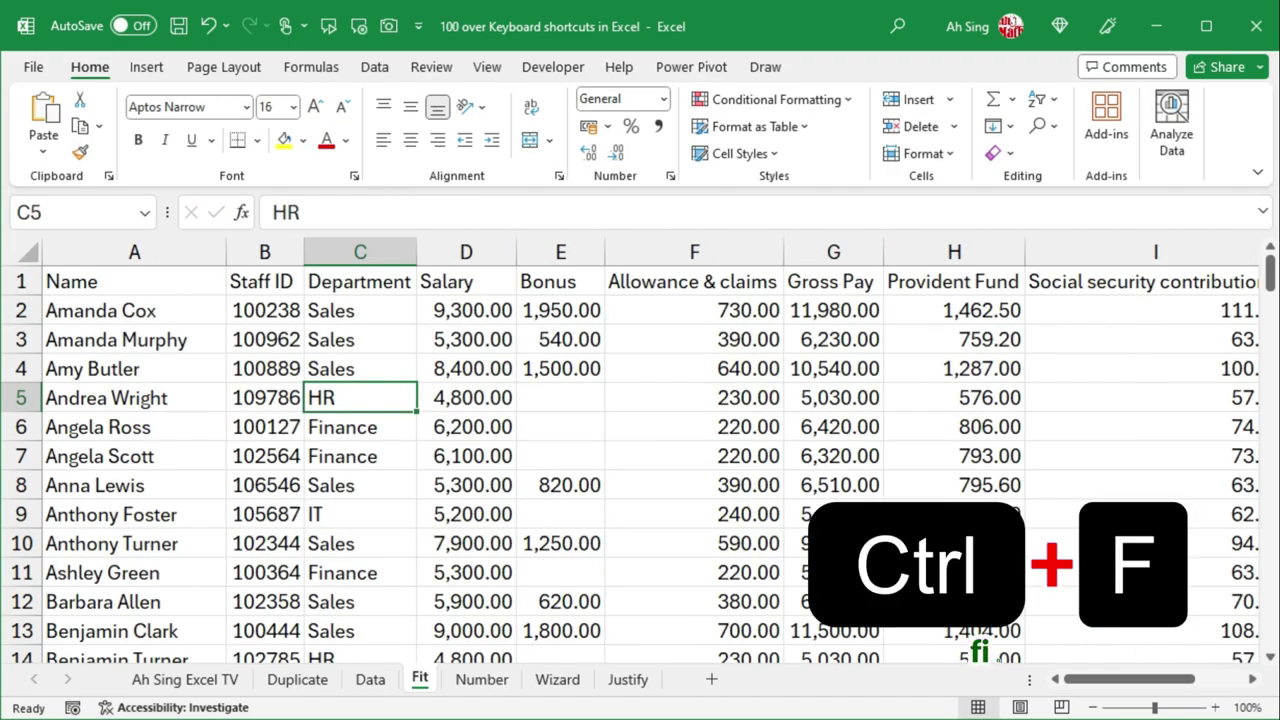
Step: Find HR on the Fit sheet and replace every occurrence with Human Resources
{"action": "key", "text": "ctrl+f"}
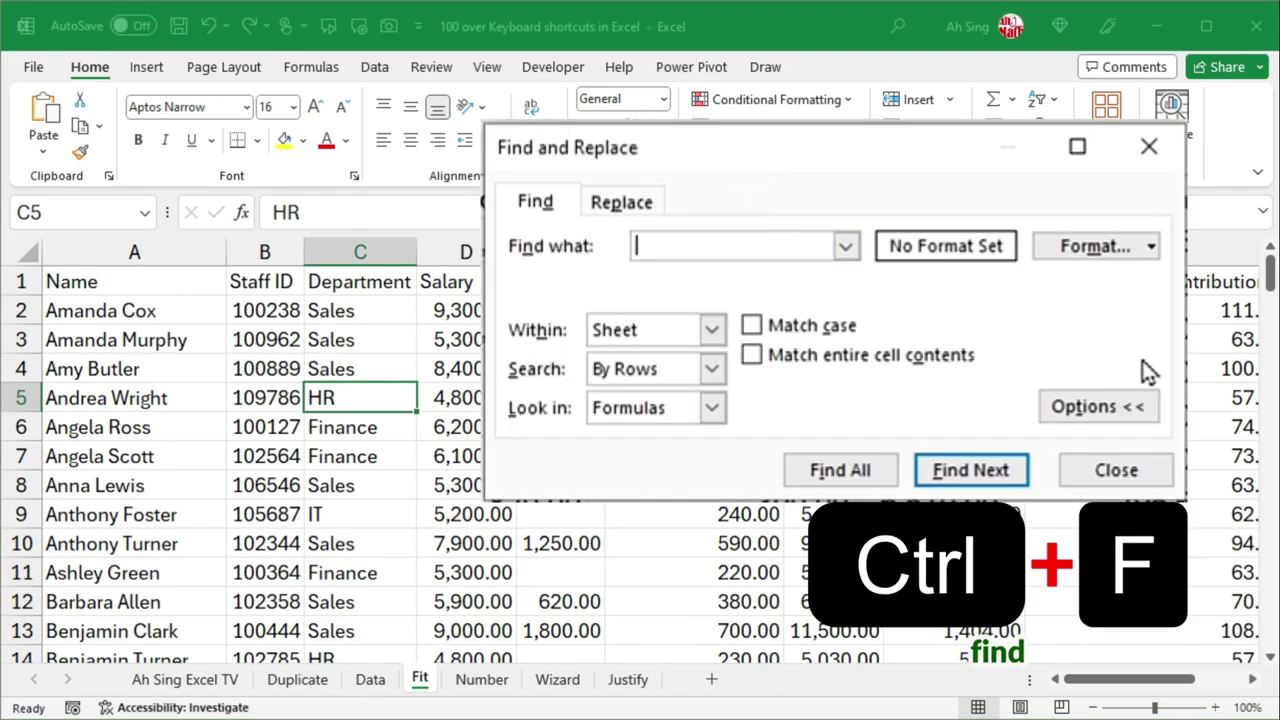
{"action": "key", "text": "alt+i"}
{"action": "key", "text": "ctrl+h"}
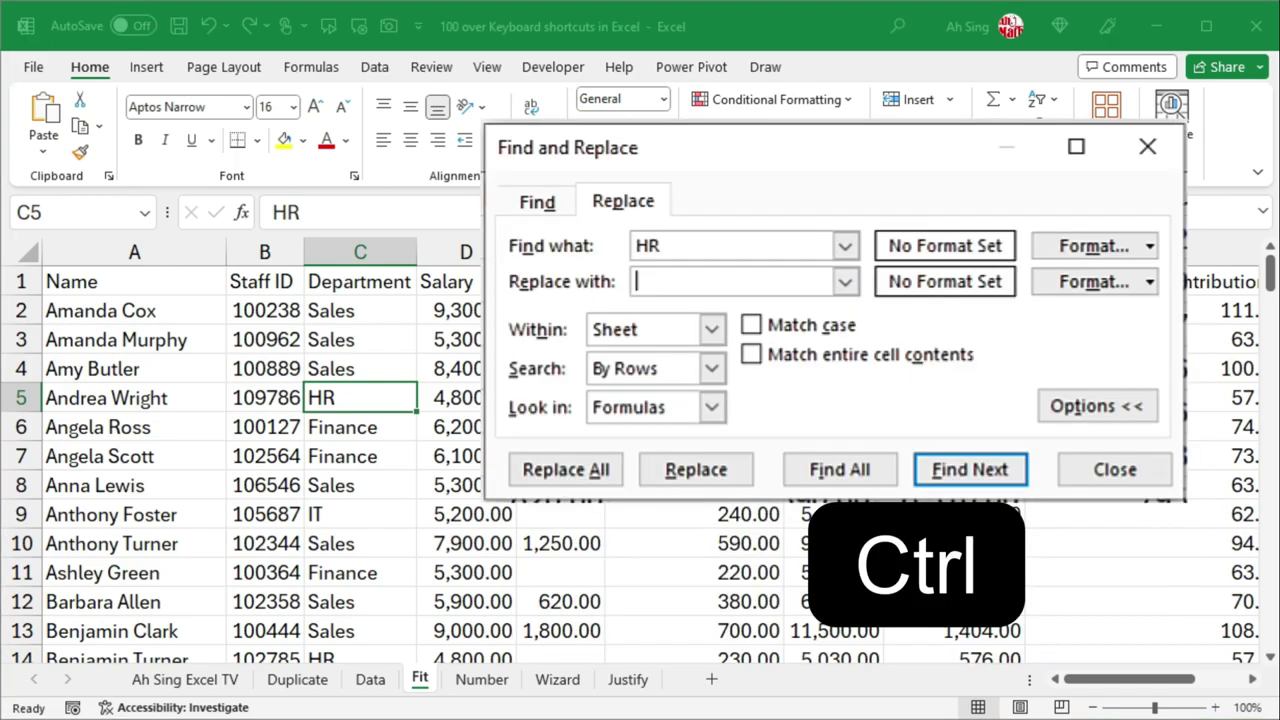
{"action": "type", "text": "Human Resources"}
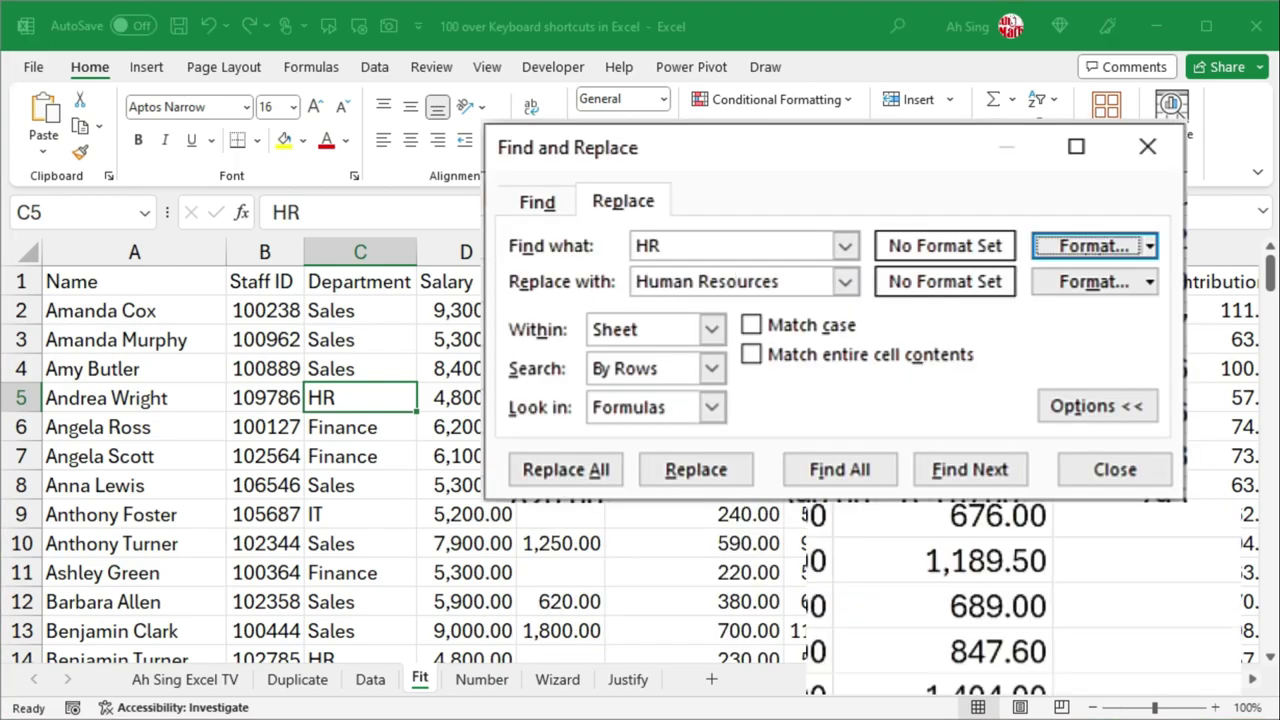
{"action": "key", "text": "alt+a"}
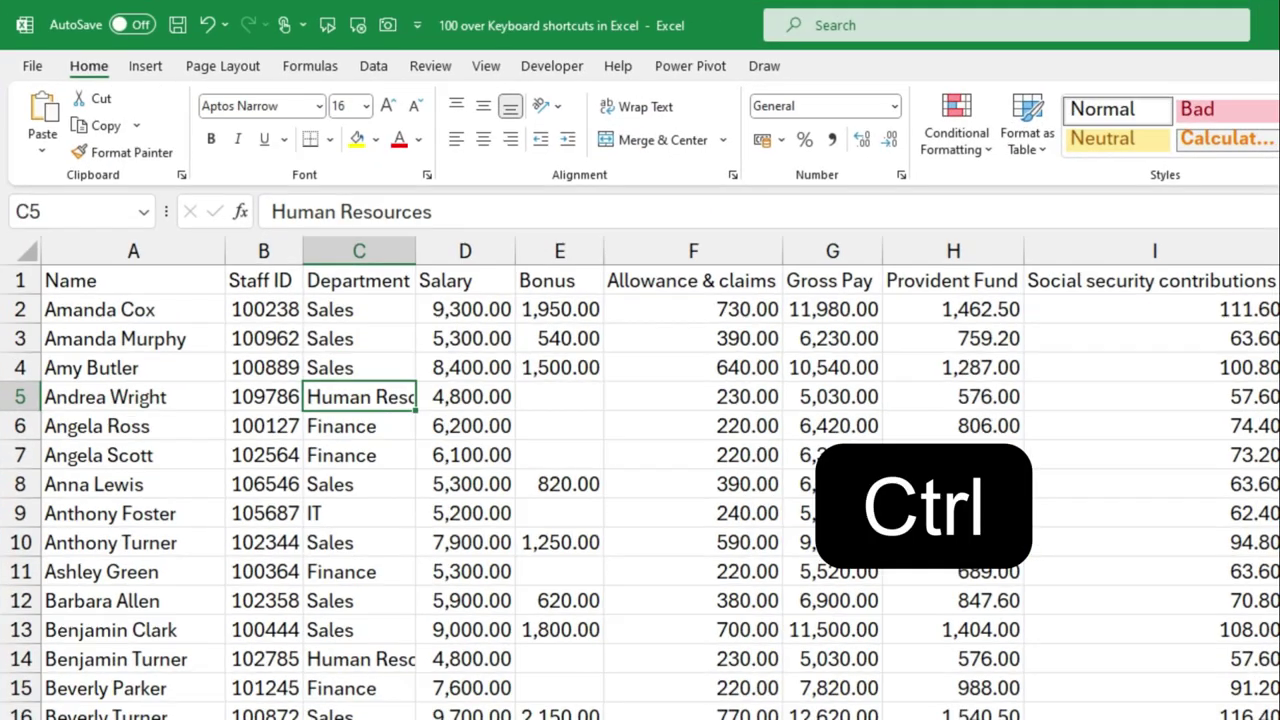
Step: Toggle the workbook window repeatedly between maximised and restored size
{"action": "key", "text": "ctrl+F10"}
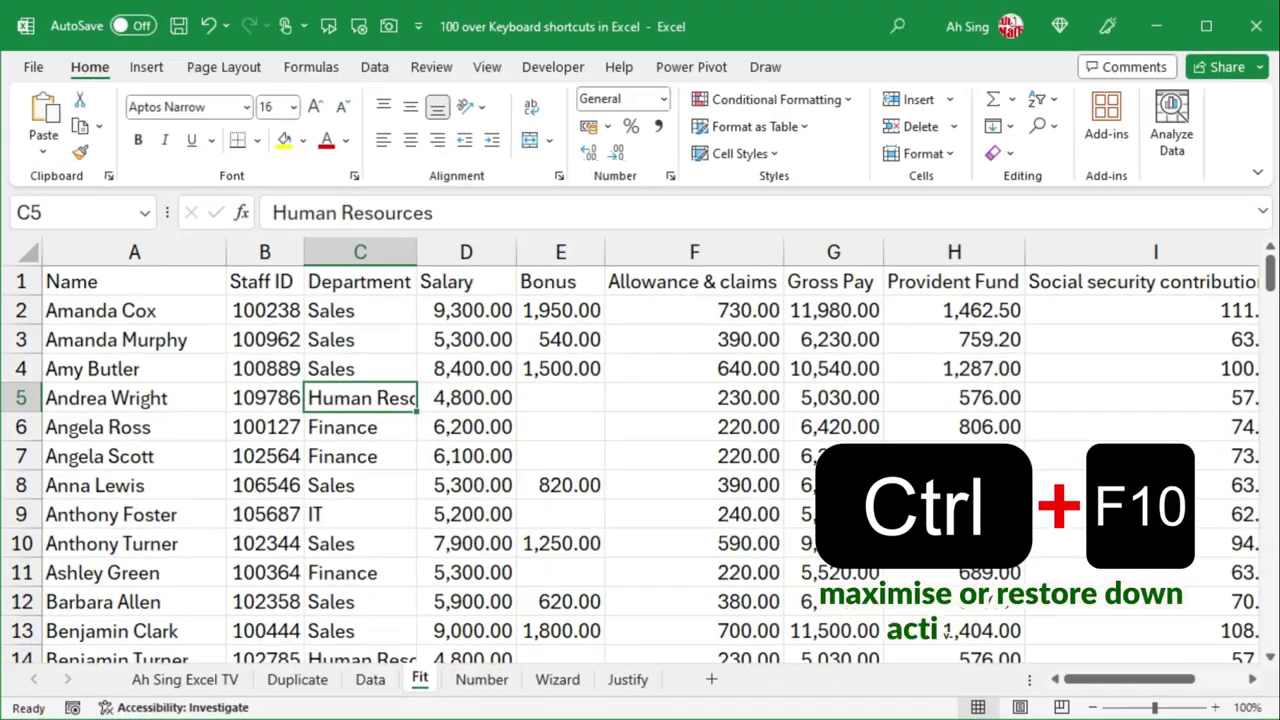
{"action": "key", "text": "ctrl+F10"}
{"action": "key", "text": "ctrl+F10"}
{"action": "key", "text": "ctrl+F10"}
{"action": "key", "text": "ctrl+F10"}
{"action": "key", "text": "ctrl+F10"}
{"action": "key", "text": "ctrl+F10"}
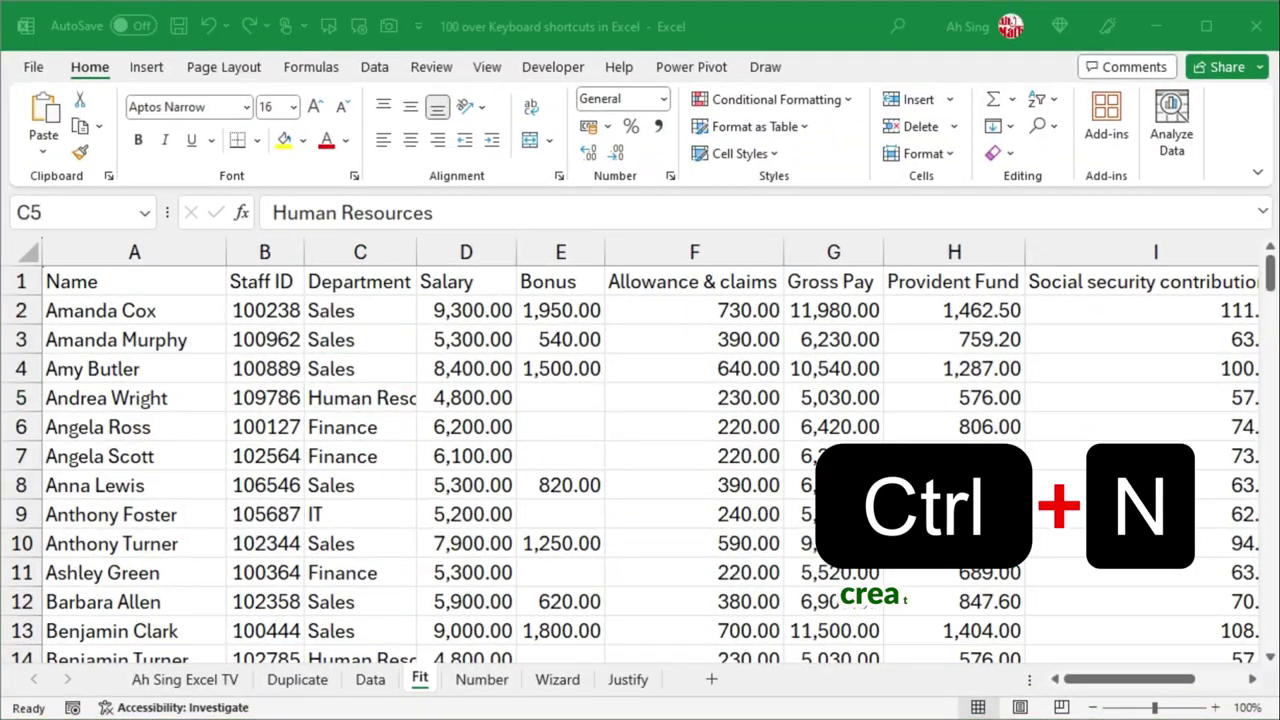
Step: Create a new blank workbook, and open a second window of the existing workbook
{"action": "key", "text": "ctrl+n"}
{"action": "key", "text": "alt"}
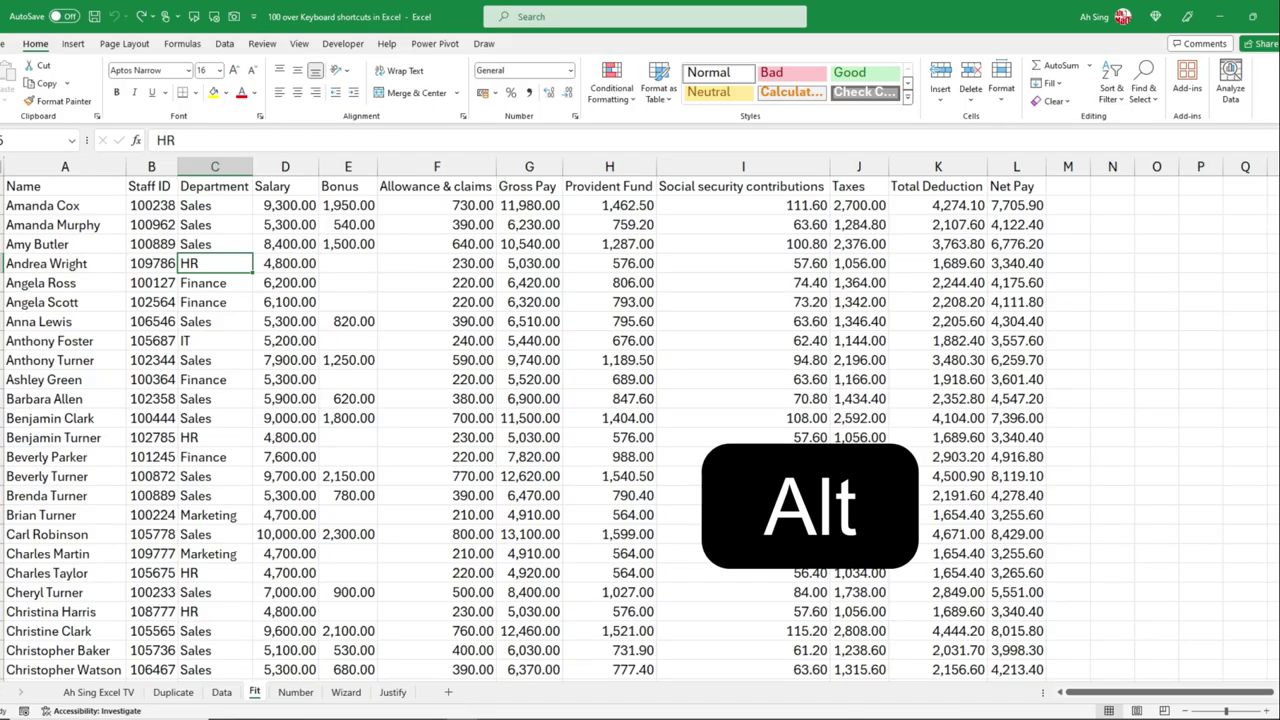
{"action": "key", "text": "w"}
{"action": "key", "text": "n"}
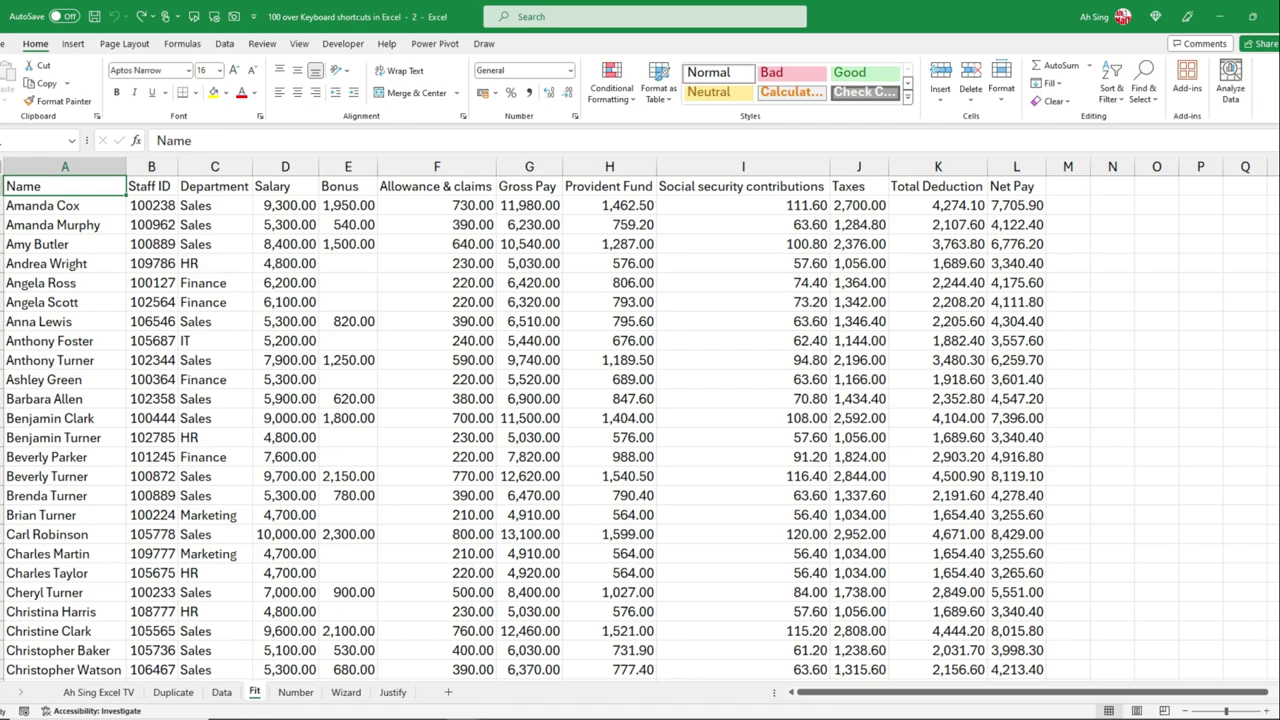
Step: Arrange the workbook's two windows side by side, and browse the Data, Duplicate, Number and Justify sheets in the first window
{"action": "key", "text": "super+Right"}
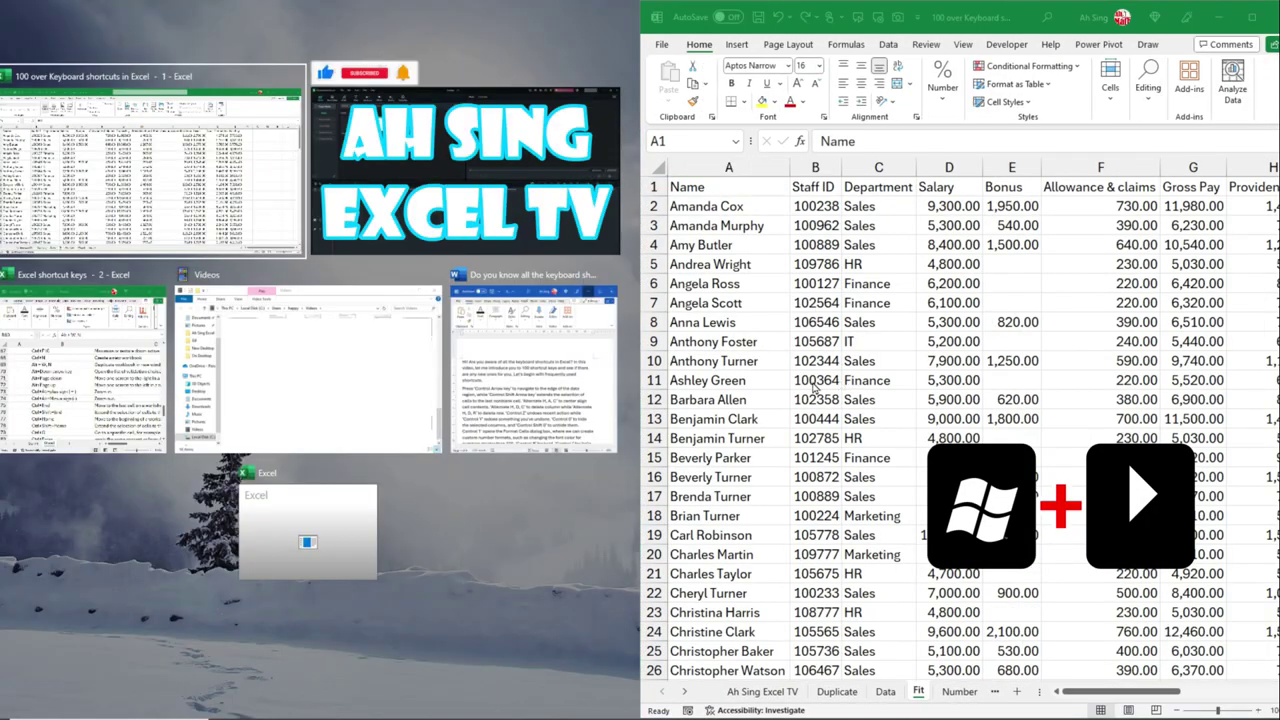
{"action": "key", "text": "Return"}
{"action": "left_click", "coordinate": [219, 691]}
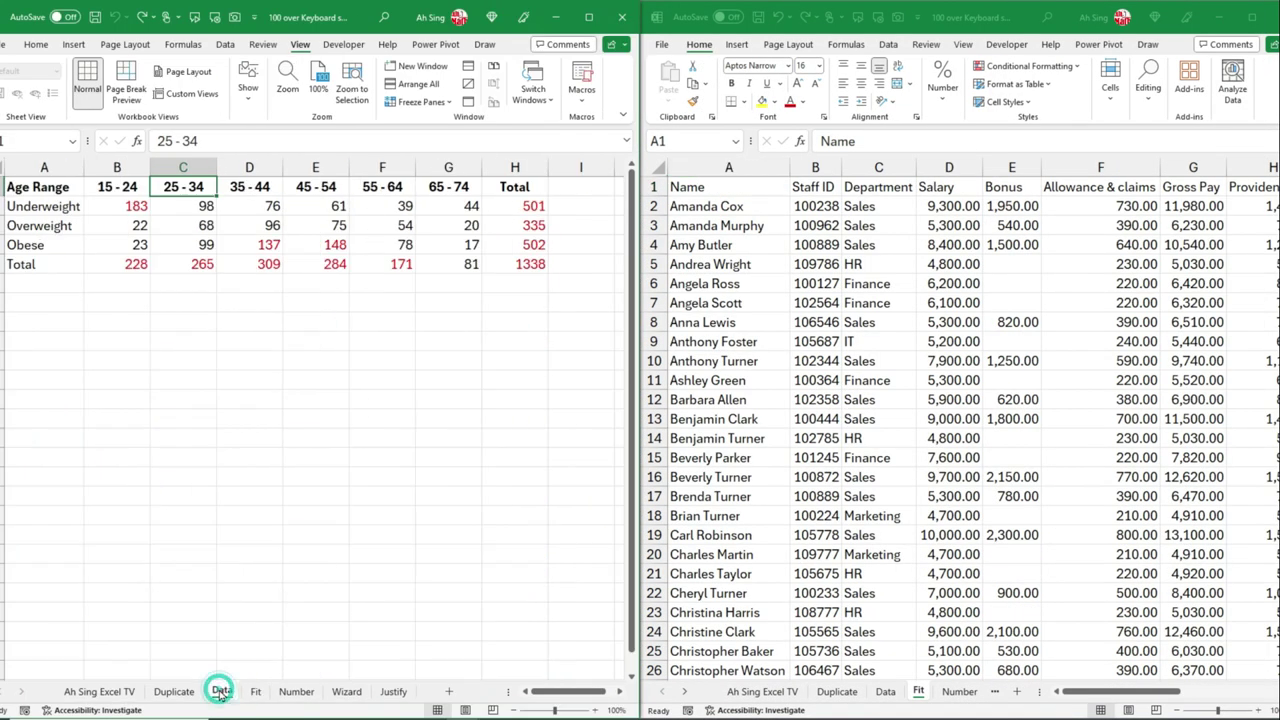
{"action": "left_click", "coordinate": [174, 691]}
{"action": "left_click", "coordinate": [128, 691]}
{"action": "left_click", "coordinate": [298, 691]}
{"action": "left_click", "coordinate": [396, 690]}
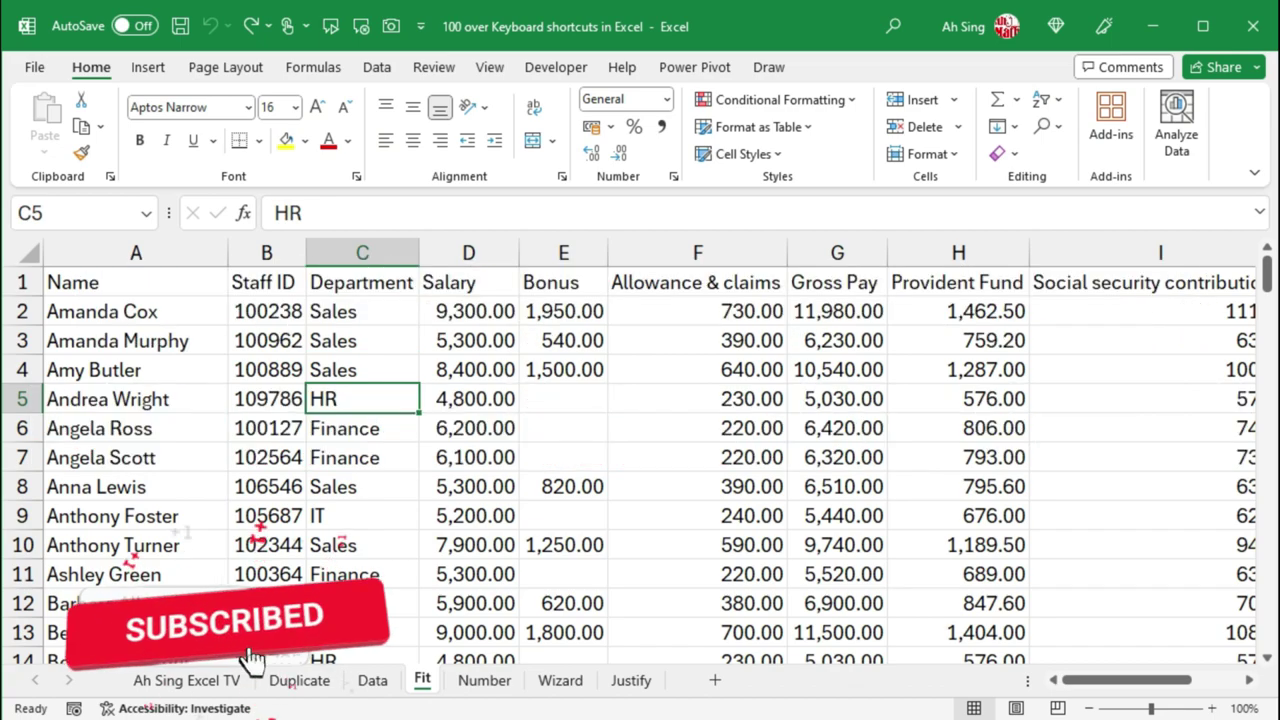
Step: Move several screens across the Fit sheet into the empty columns beyond BH, and return to the data in column C
{"action": "key", "text": "alt+Down"}
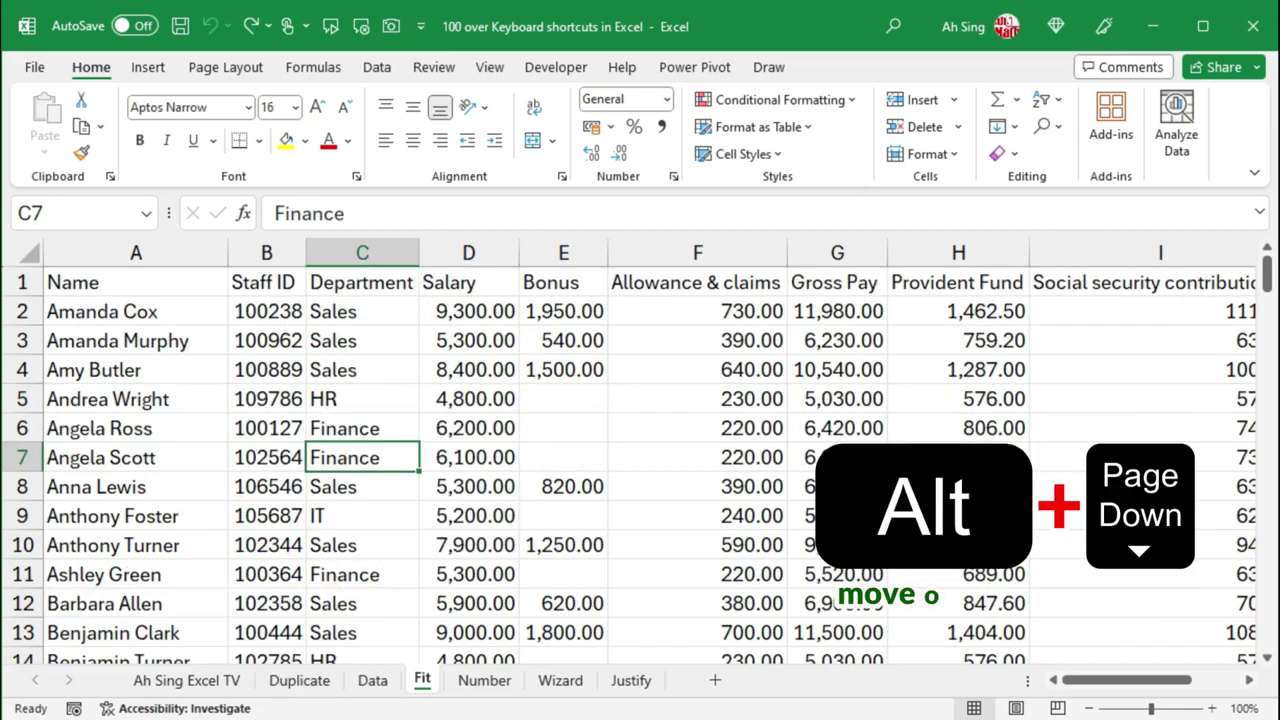
{"action": "key", "text": "alt+Page_Down"}
{"action": "key", "text": "alt+Page_Down"}
{"action": "key", "text": "alt+Page_Down"}
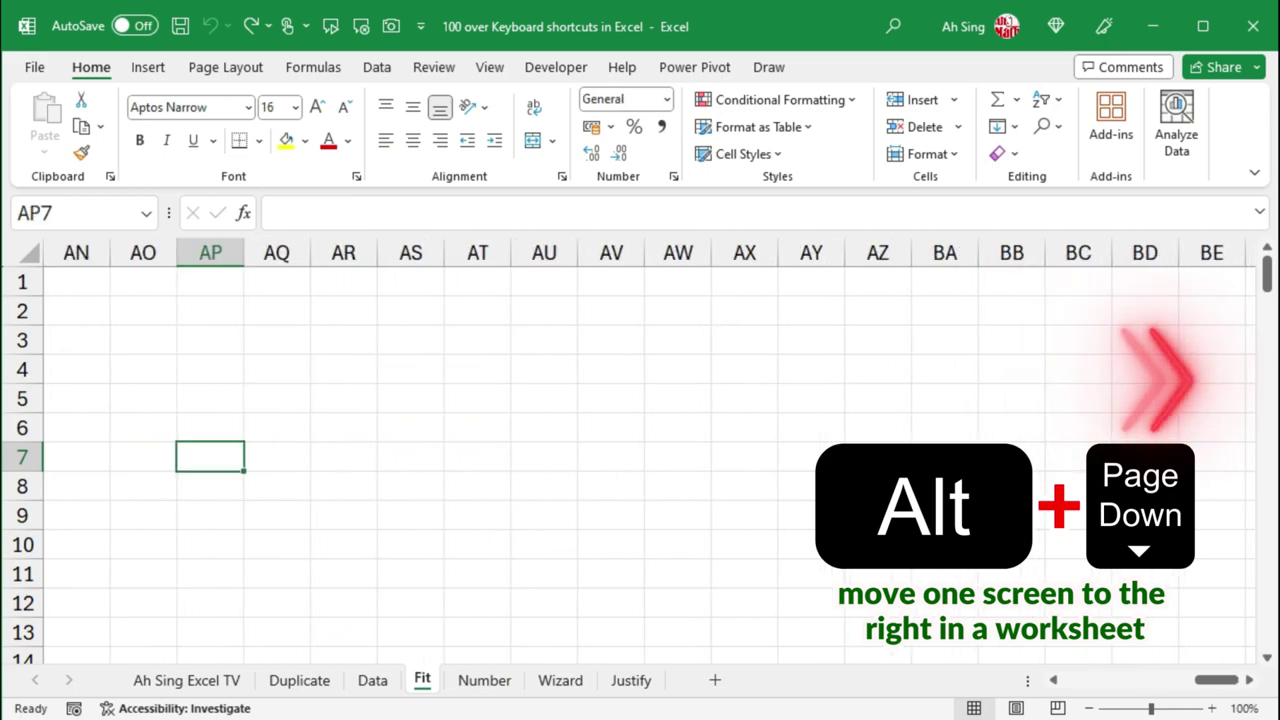
{"action": "key", "text": "alt+Page_Down"}
{"action": "key", "text": "alt+Page_Down"}
{"action": "key", "text": "alt+Page_Up"}
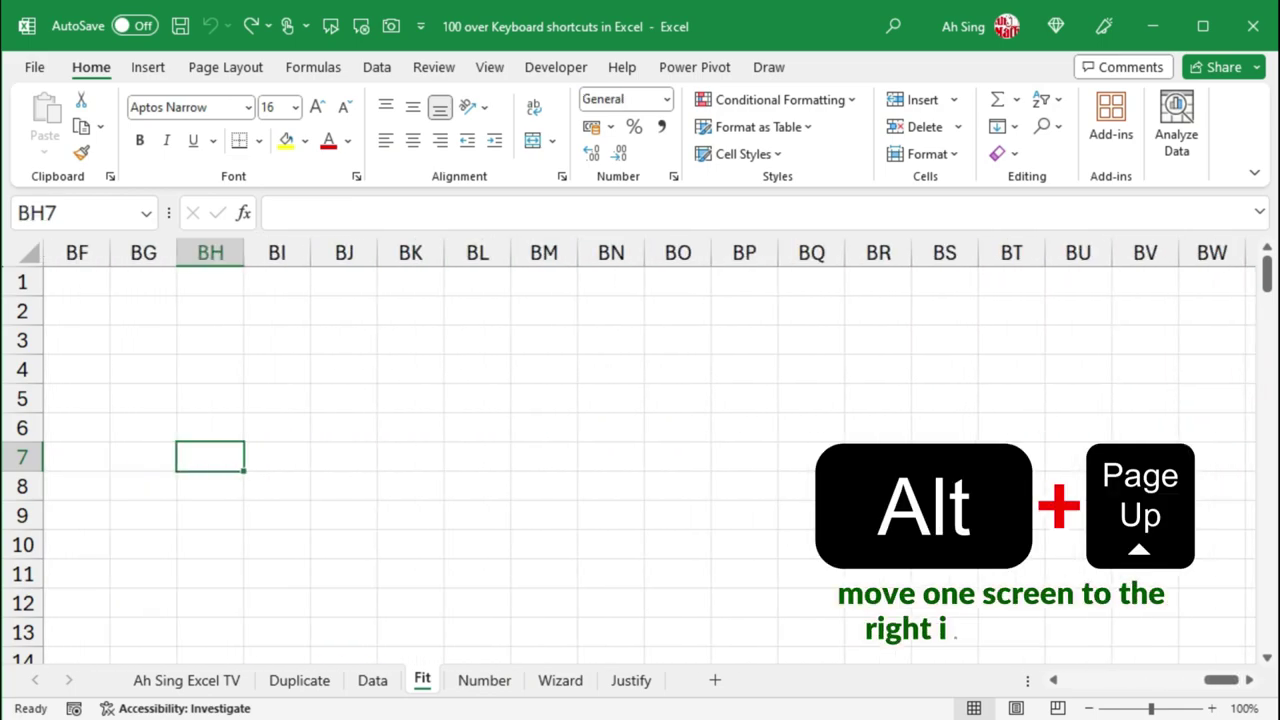
{"action": "key", "text": "alt+Page_Up"}
{"action": "key", "text": "alt+Page_Up"}
{"action": "key", "text": "alt+Page_Up"}
{"action": "key", "text": "alt+Page_Up"}
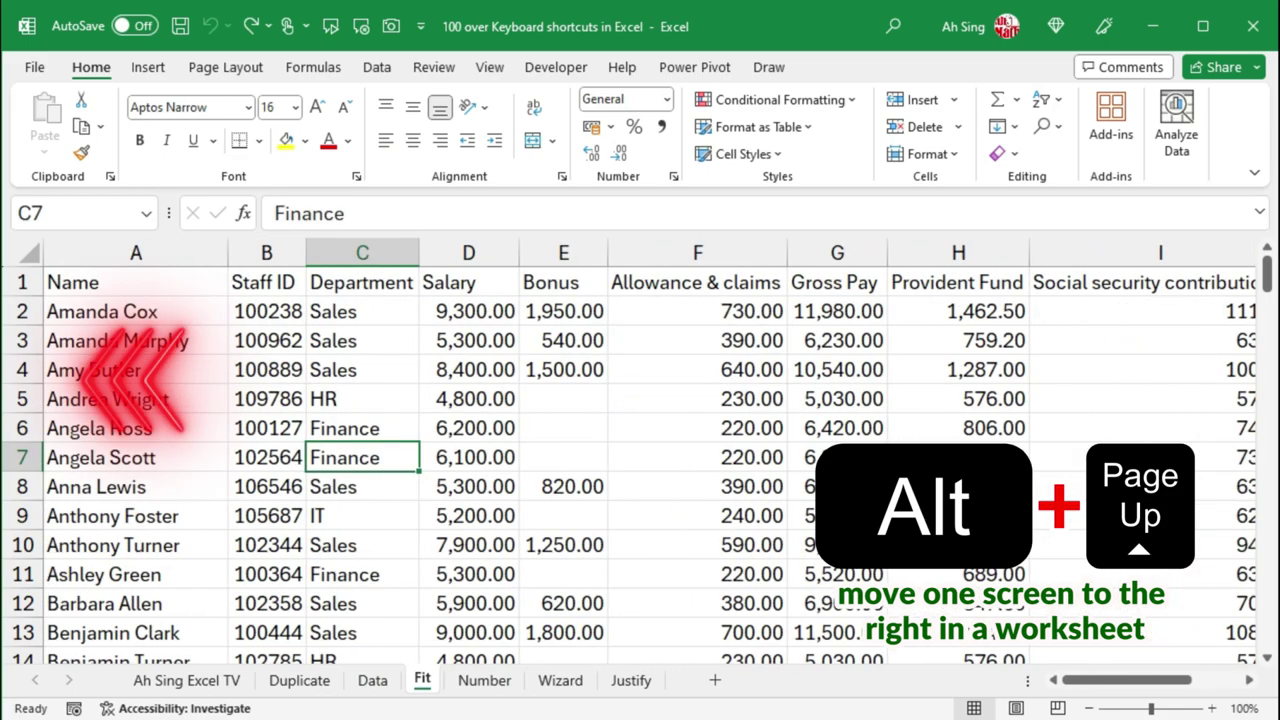
Step: Zoom in on the Fit sheet in several increments and zoom back out
{"action": "key", "text": "ctrl+alt+plus"}
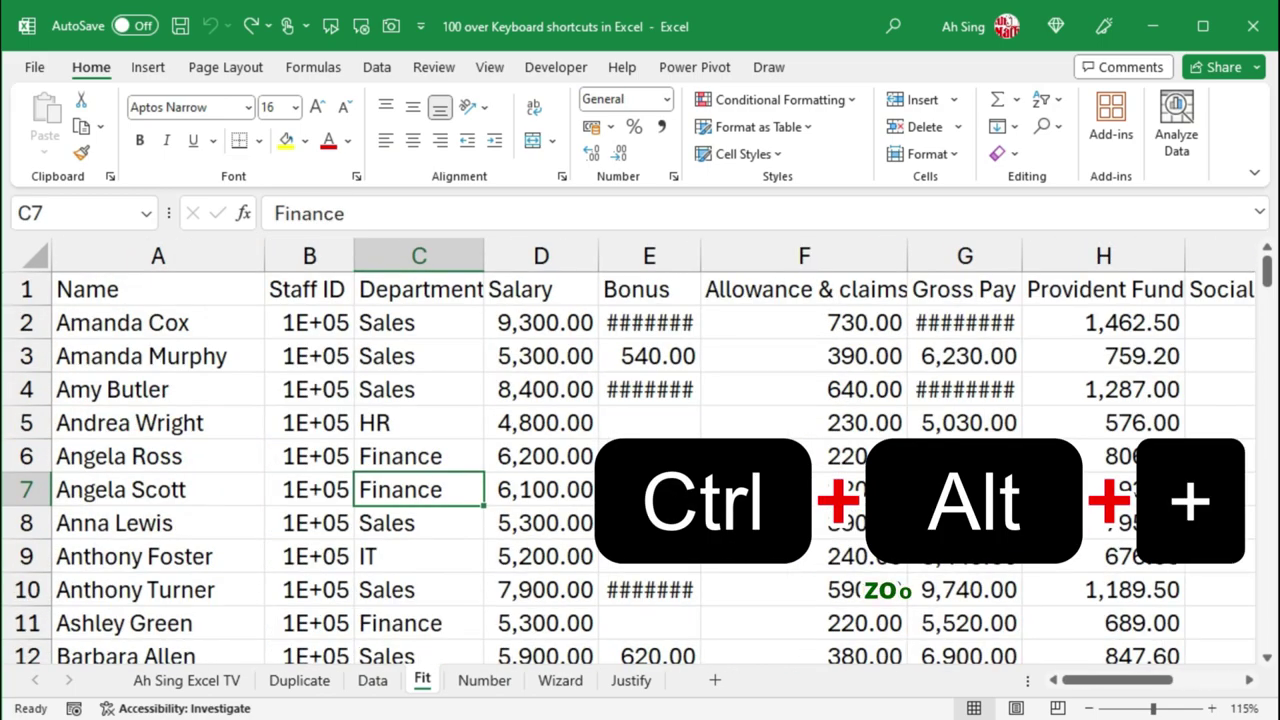
{"action": "key", "text": "ctrl+alt+plus"}
{"action": "key", "text": "ctrl+alt+plus"}
{"action": "key", "text": "ctrl+alt+plus"}
{"action": "key", "text": "ctrl+alt+minus"}
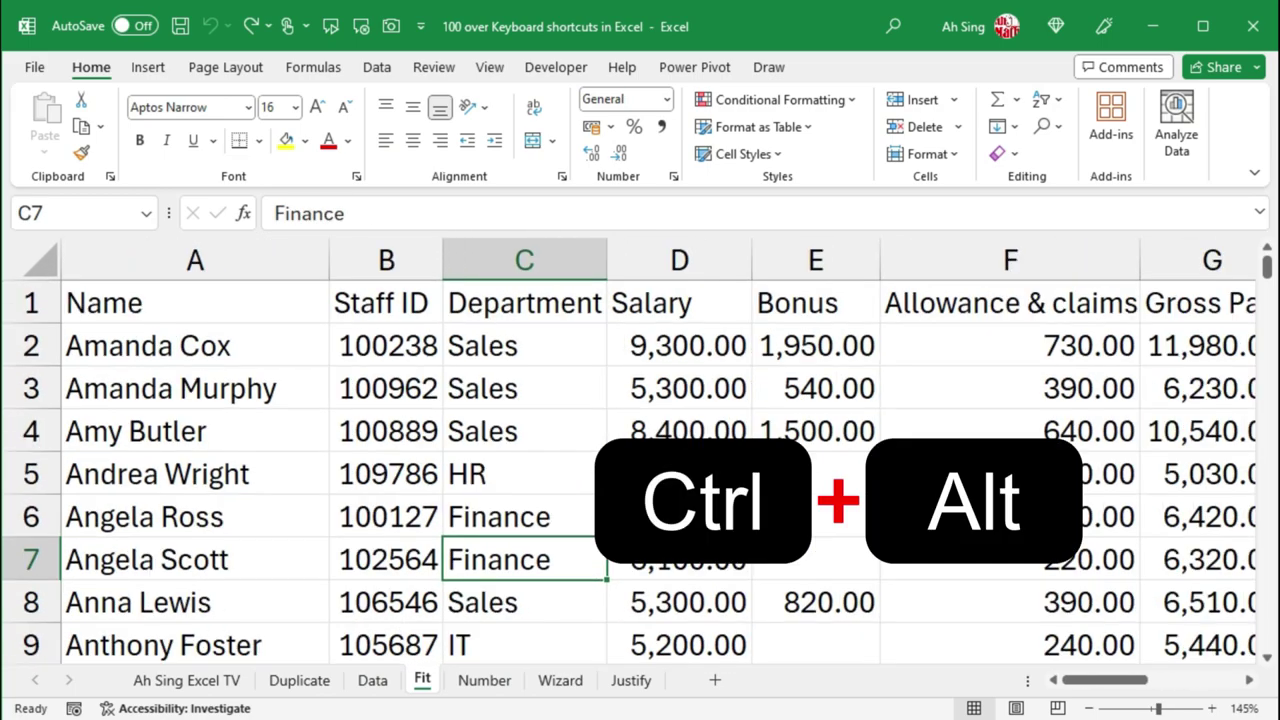
{"action": "key", "text": "ctrl+alt+minus"}
{"action": "key", "text": "ctrl+alt+minus"}
{"action": "key", "text": "ctrl+alt+minus"}
{"action": "key", "text": "ctrl+alt+minus"}
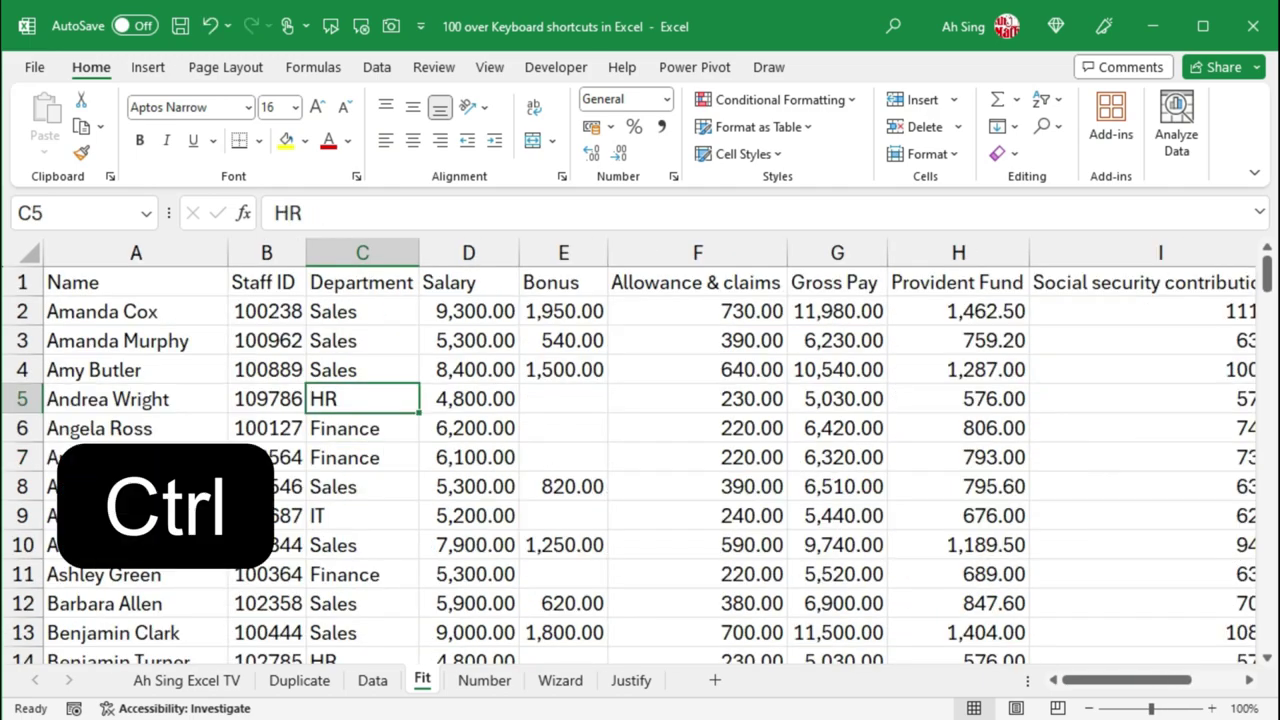
Step: Jump to the Fit sheet's last used cell and back to A1, extending the selection in both directions as well
{"action": "key", "text": "ctrl+End"}
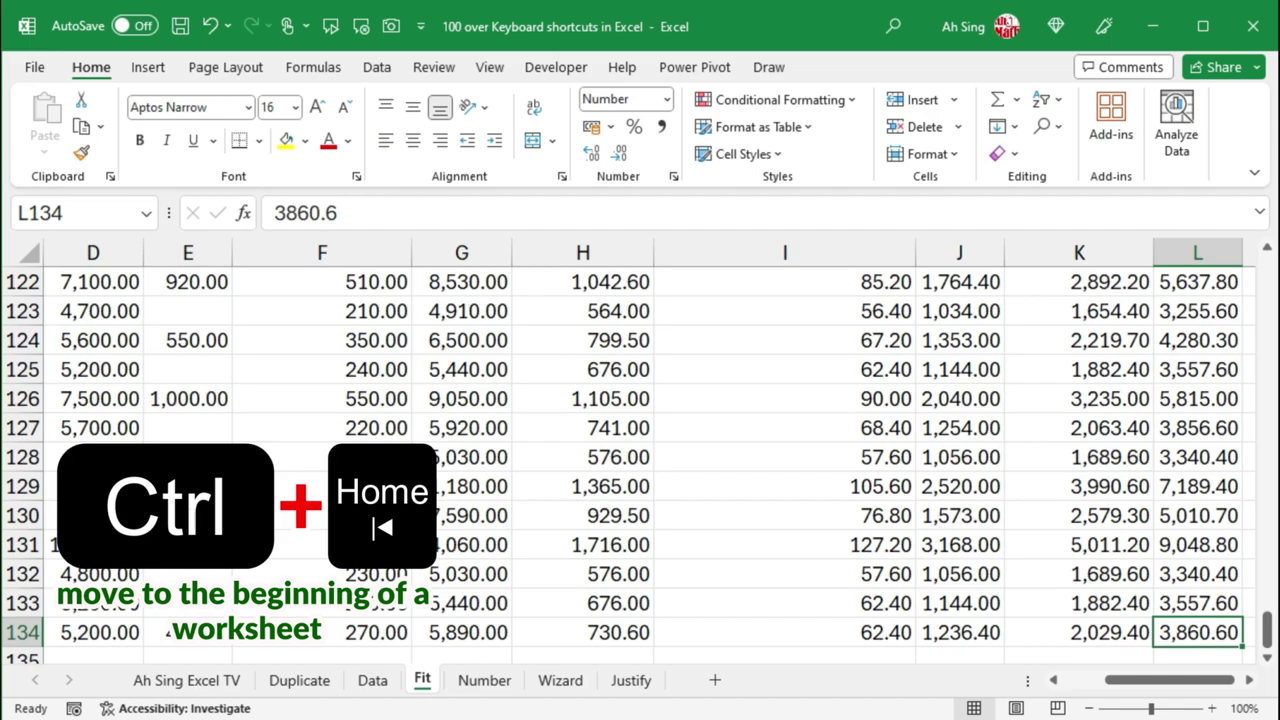
{"action": "key", "text": "ctrl+Home"}
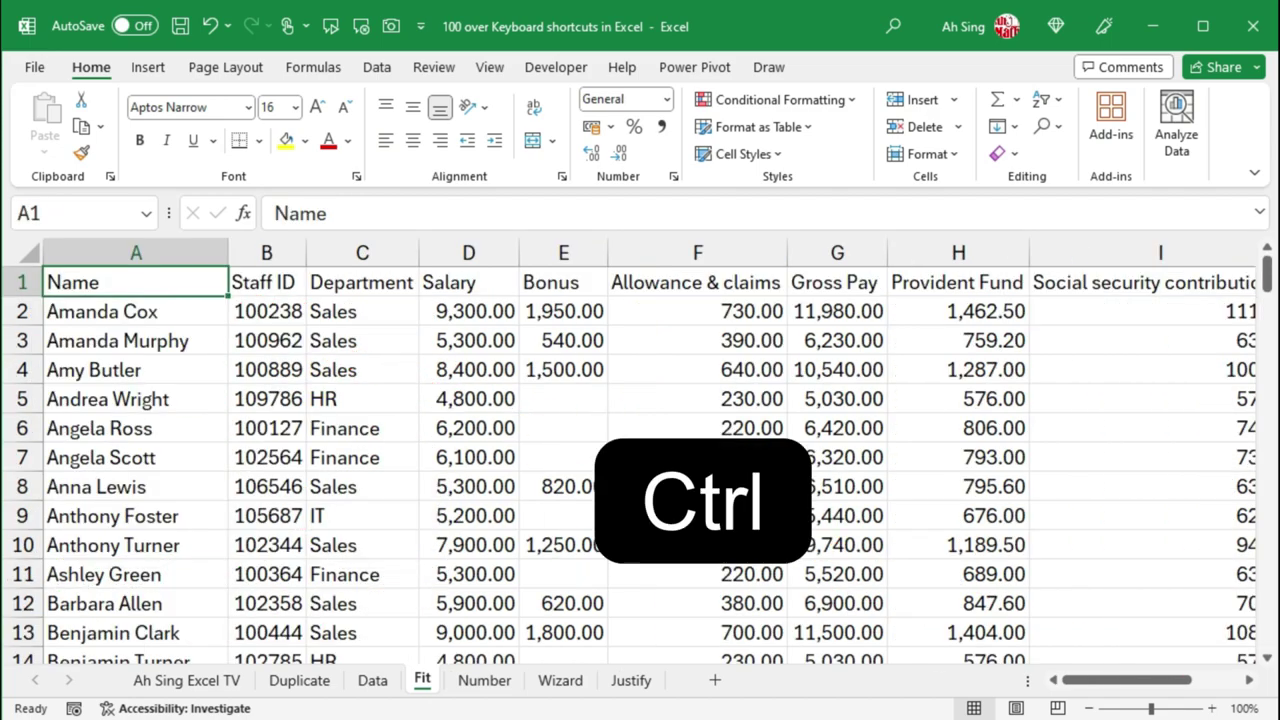
{"action": "key", "text": "ctrl+shift+End"}
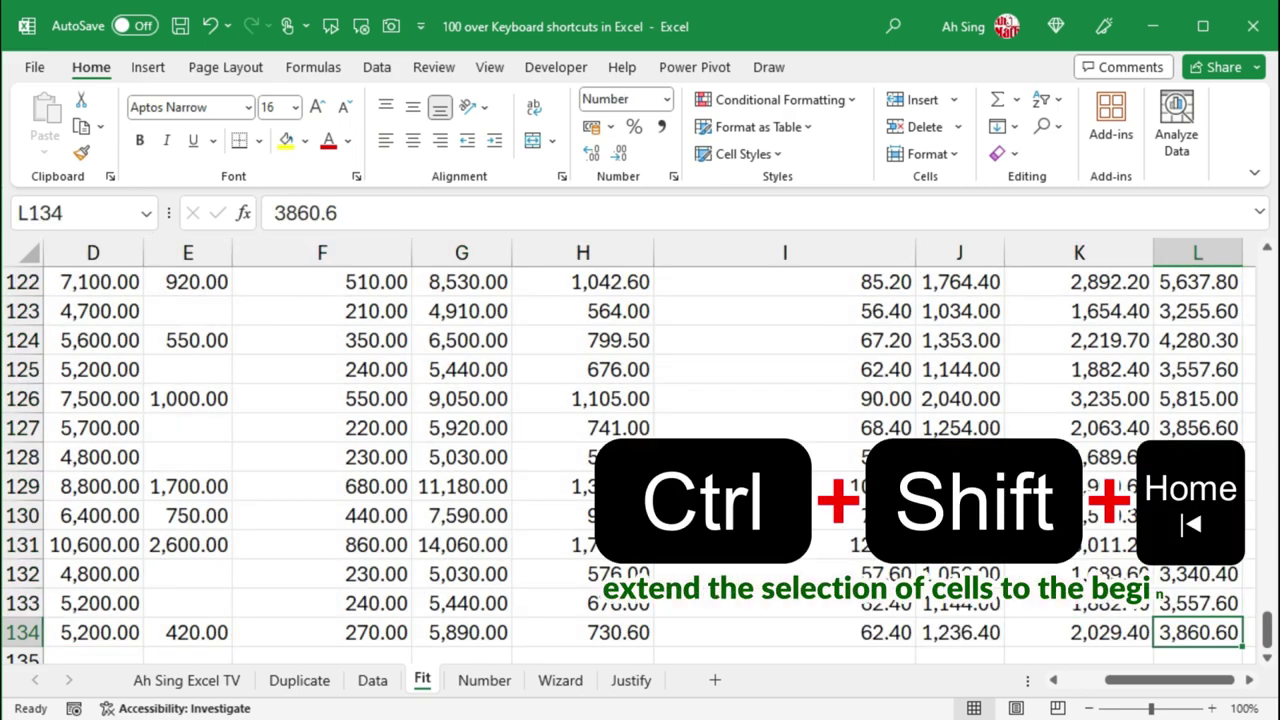
{"action": "key", "text": "ctrl+shift+Home"}
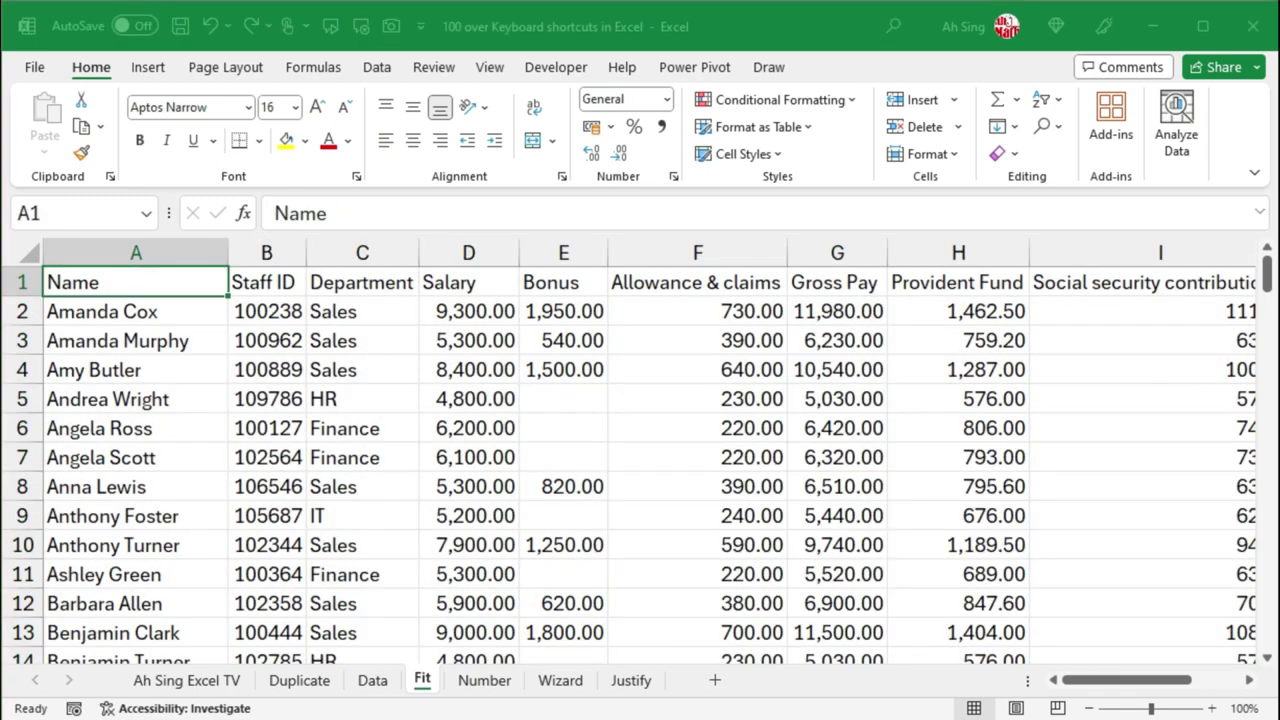
Step: Select all blank cells in the Fit sheet's data with Go To Special and fill them with NA
{"action": "key", "text": "ctrl+g"}
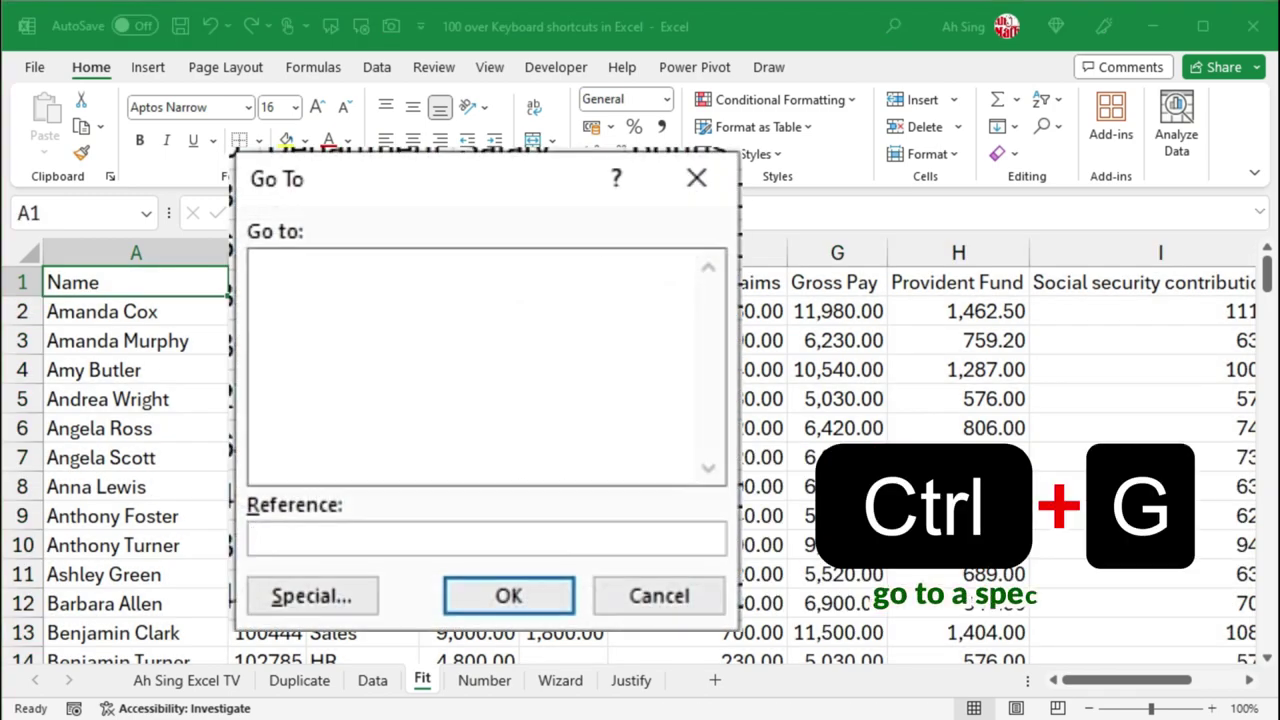
{"action": "left_click", "coordinate": [334, 600]}
{"action": "key", "text": "k"}
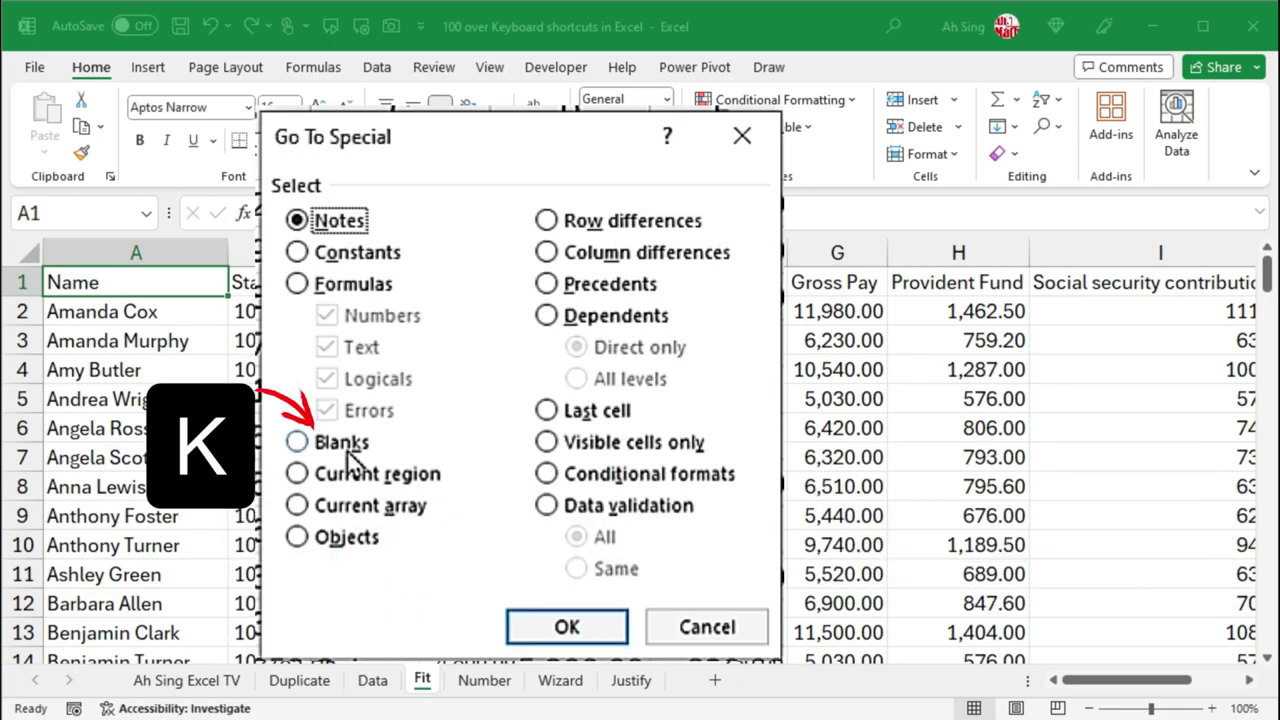
{"action": "key", "text": "Return"}
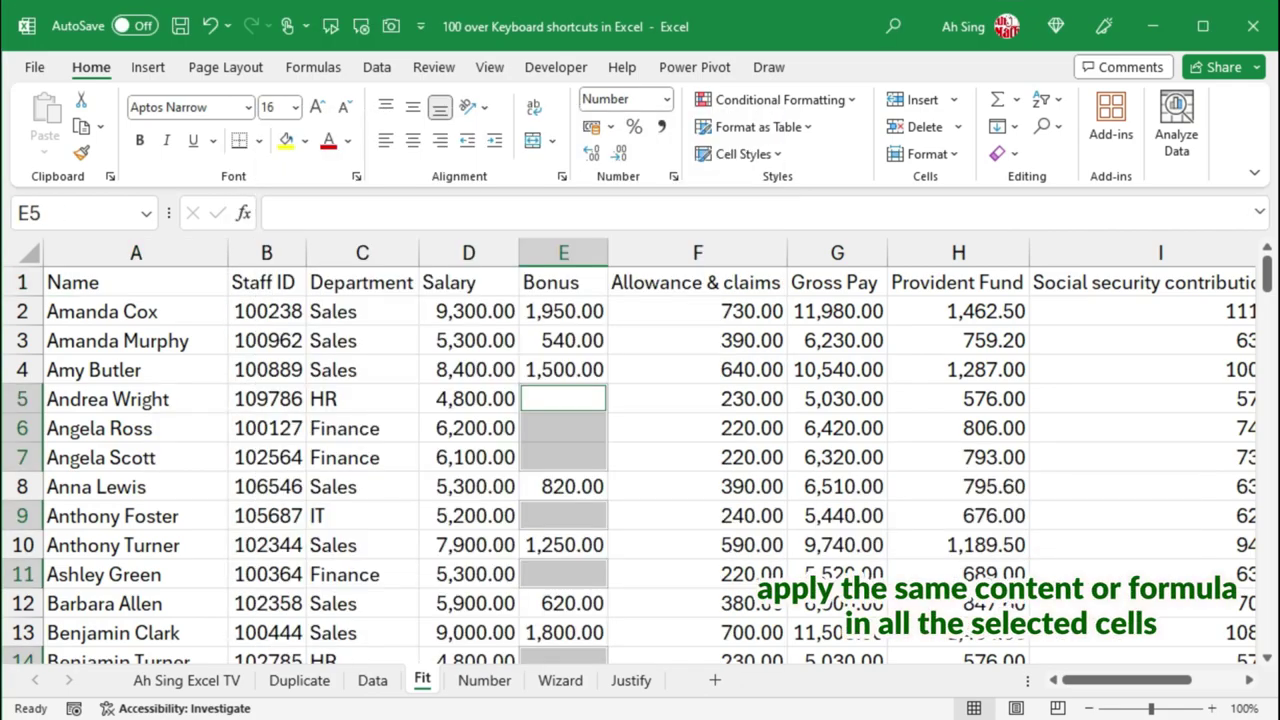
{"action": "type", "text": "NA"}
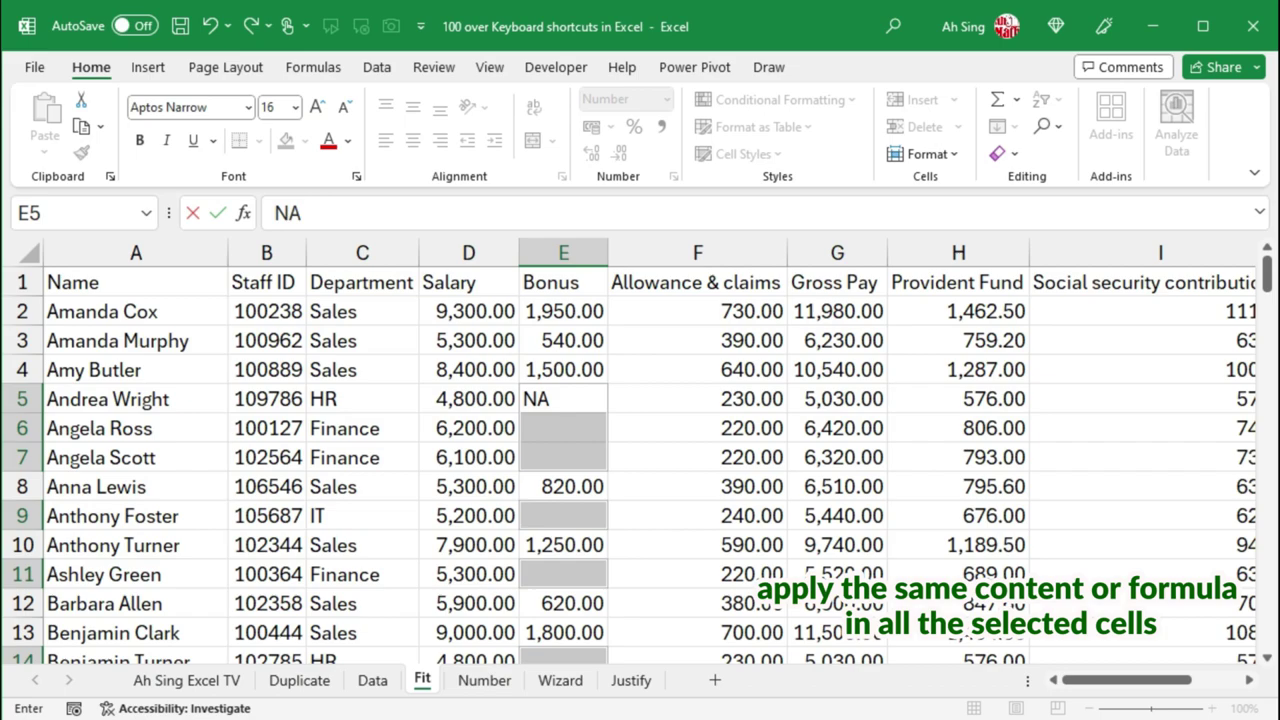
{"action": "key", "text": "ctrl+Return"}
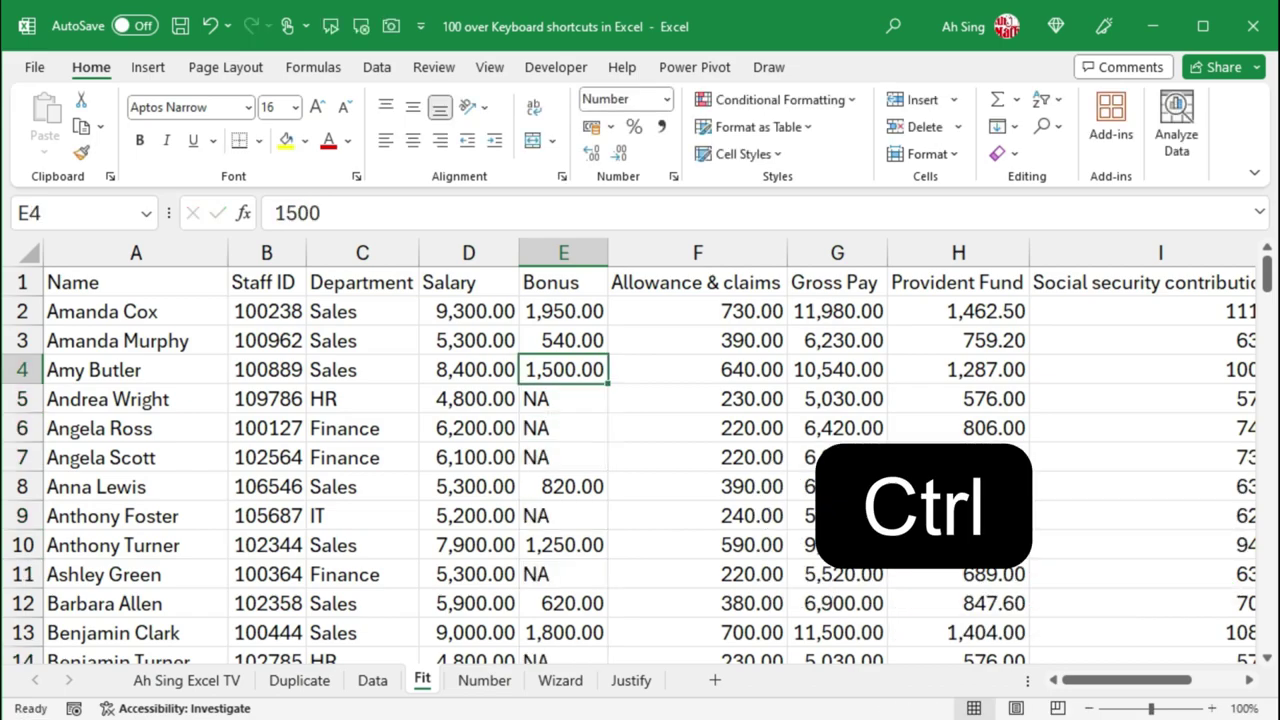
Step: Page through the sheets from Fit forward to Justify, and back past the Data sheet
{"action": "key", "text": "ctrl+Page_Down"}
{"action": "key", "text": "ctrl+Page_Down"}
{"action": "key", "text": "ctrl+Page_Down"}
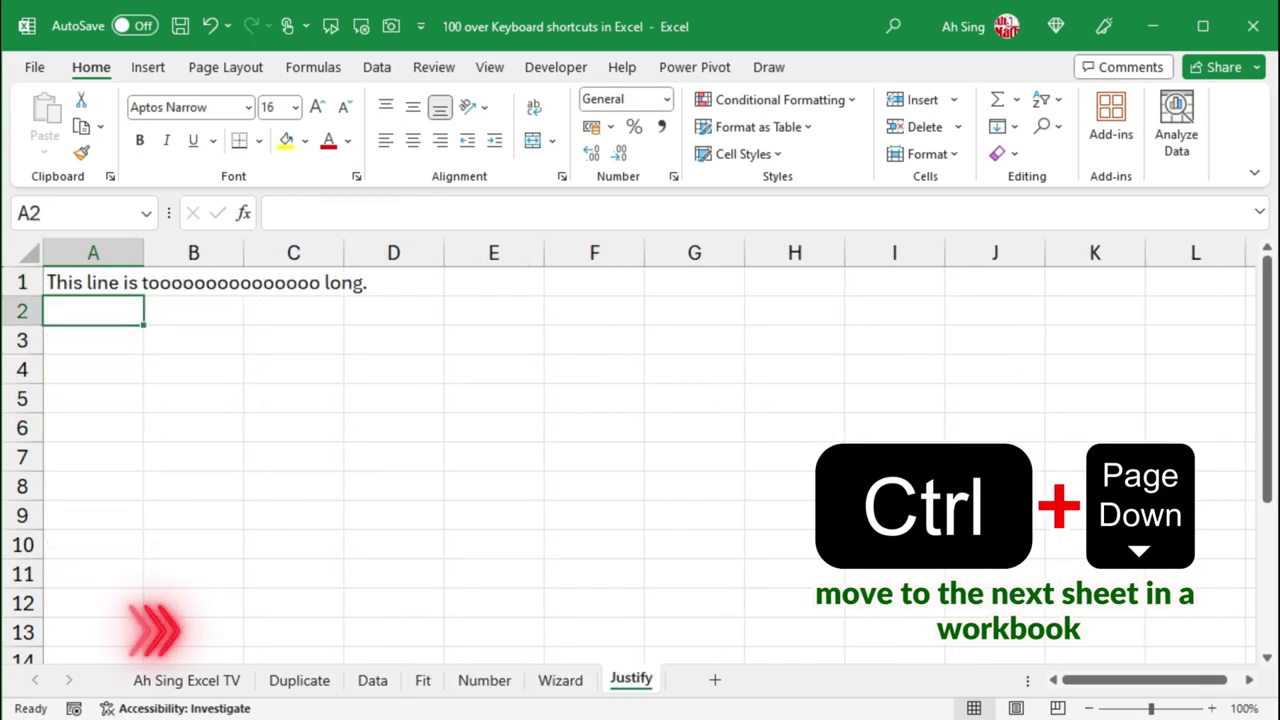
{"action": "key", "text": "ctrl+Page_Up"}
{"action": "key", "text": "ctrl+Page_Up"}
{"action": "key", "text": "ctrl+Page_Up"}
{"action": "key", "text": "ctrl+Page_Up"}
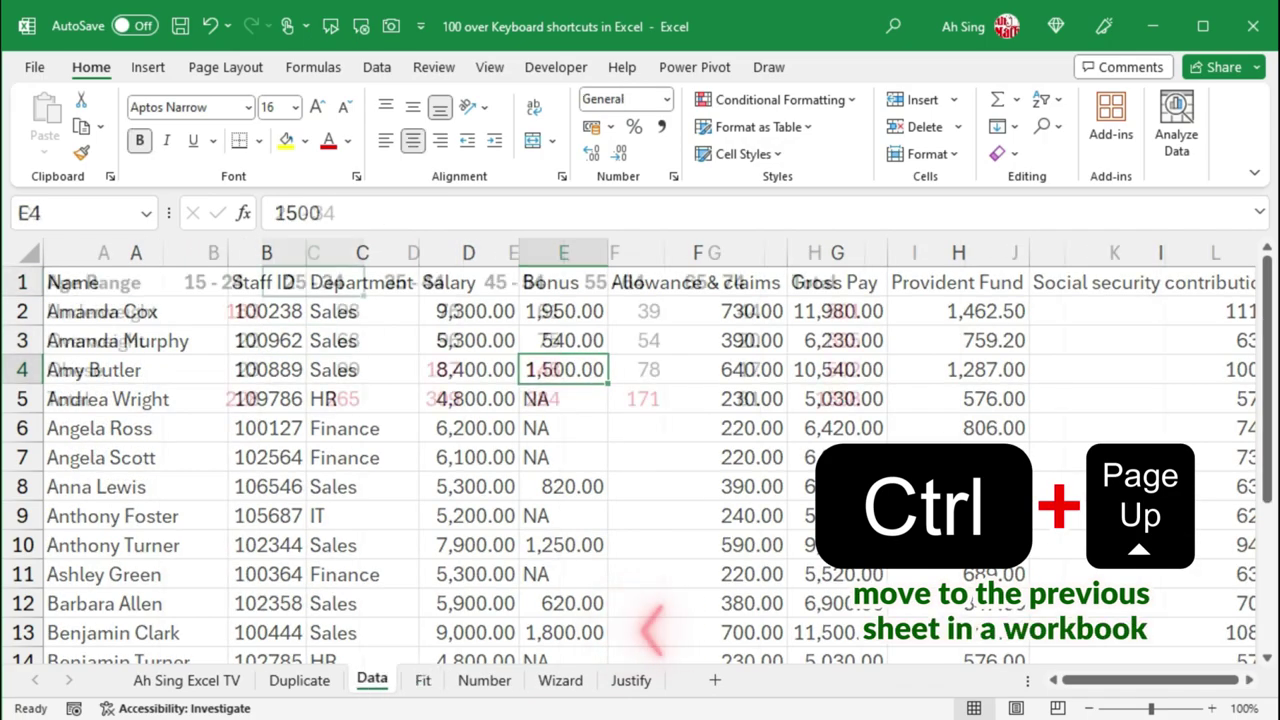
{"action": "key", "text": "ctrl+Page_Up"}
{"action": "key", "text": "ctrl+Page_Up"}
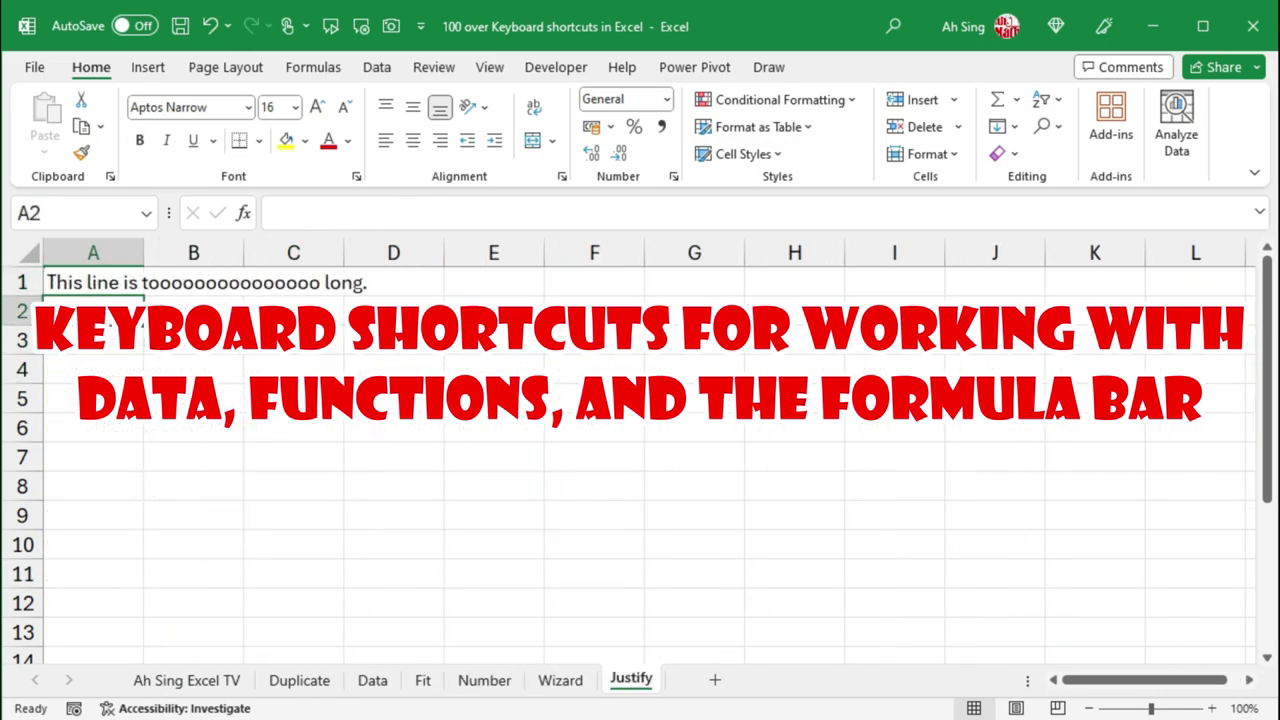
Step: Fill-justify the long text line across A1:B1 on the Justify sheet, letting it extend below the selected range
{"action": "key", "text": "Up"}
{"action": "key", "text": "shift+Right"}
{"action": "key", "text": "alt"}
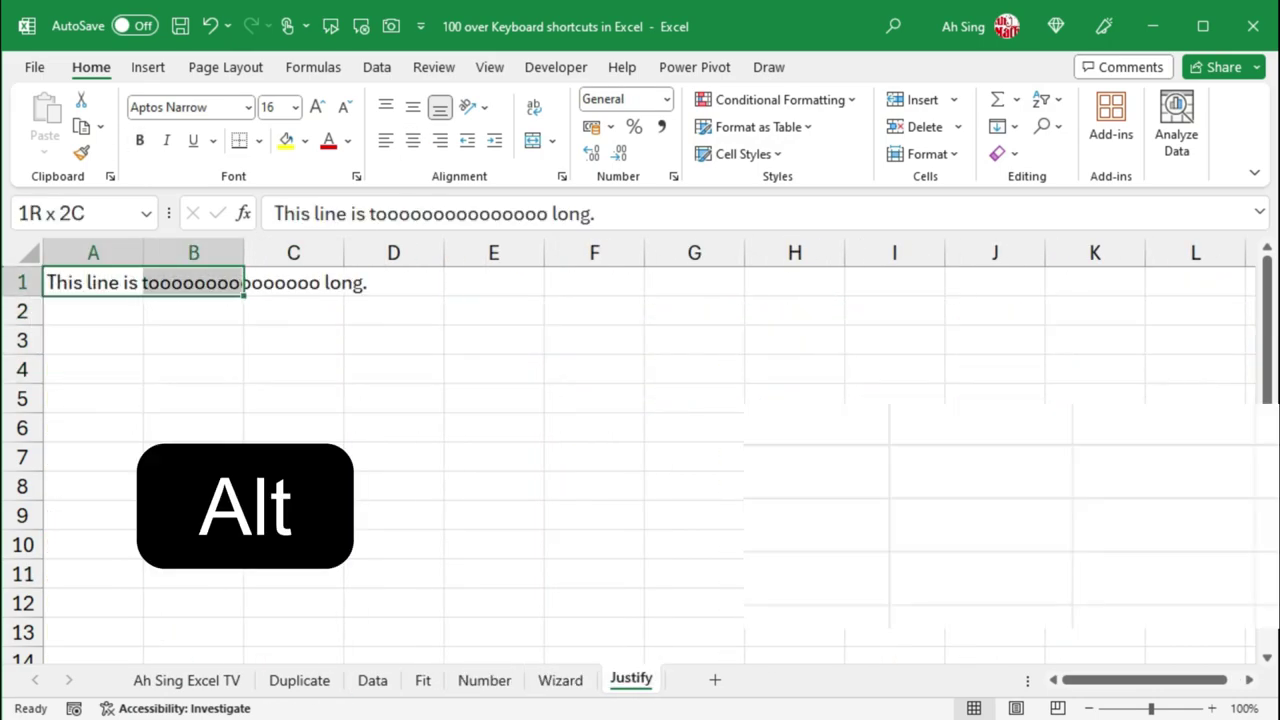
{"action": "key", "text": "e"}
{"action": "key", "text": "i"}
{"action": "key", "text": "j"}
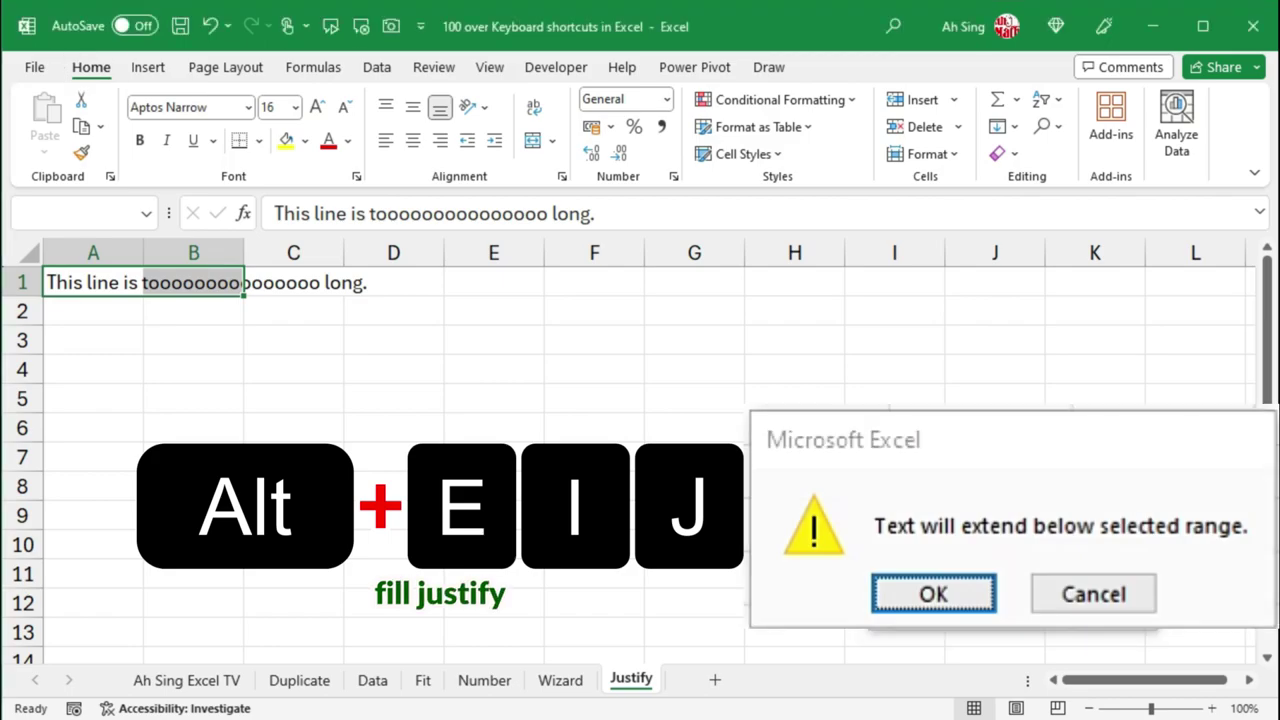
{"action": "key", "text": "Return"}
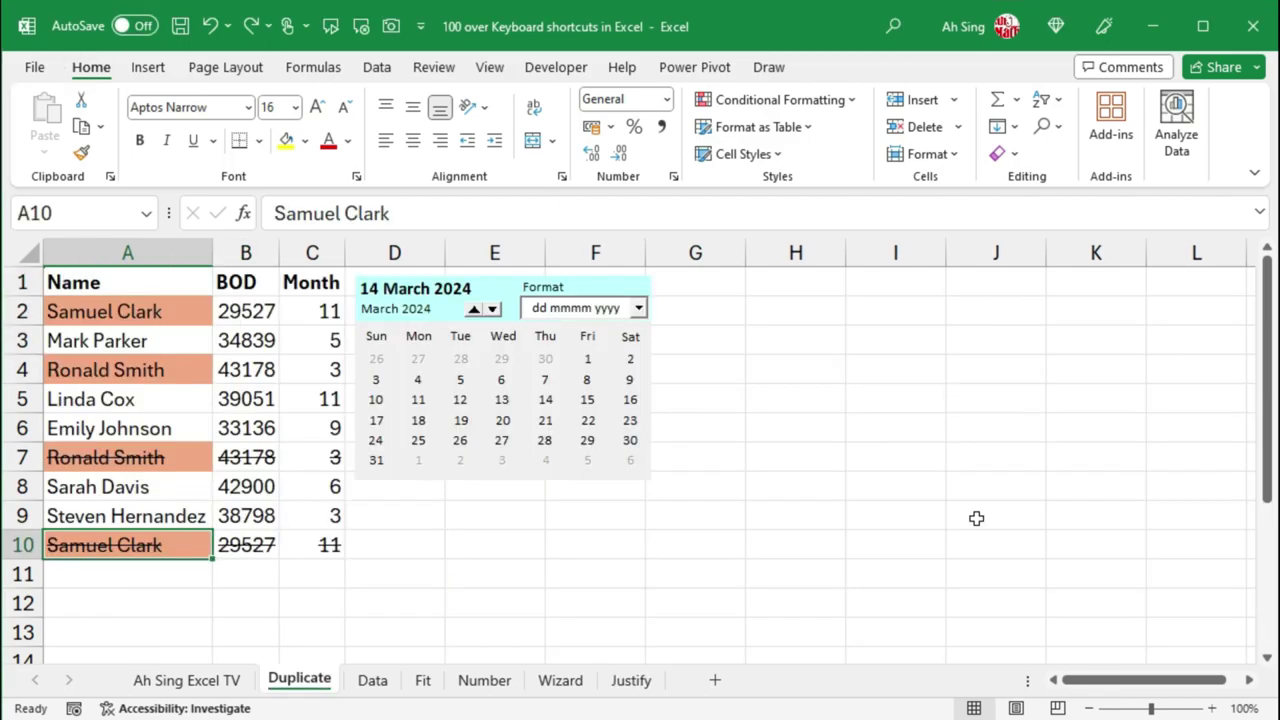
Step: Remove the duplicate rows on the Duplicate sheet, comparing the Name, BOD and Month columns with headers included
{"action": "key", "text": "alt"}
{"action": "key", "text": "a"}
{"action": "key", "text": "m"}
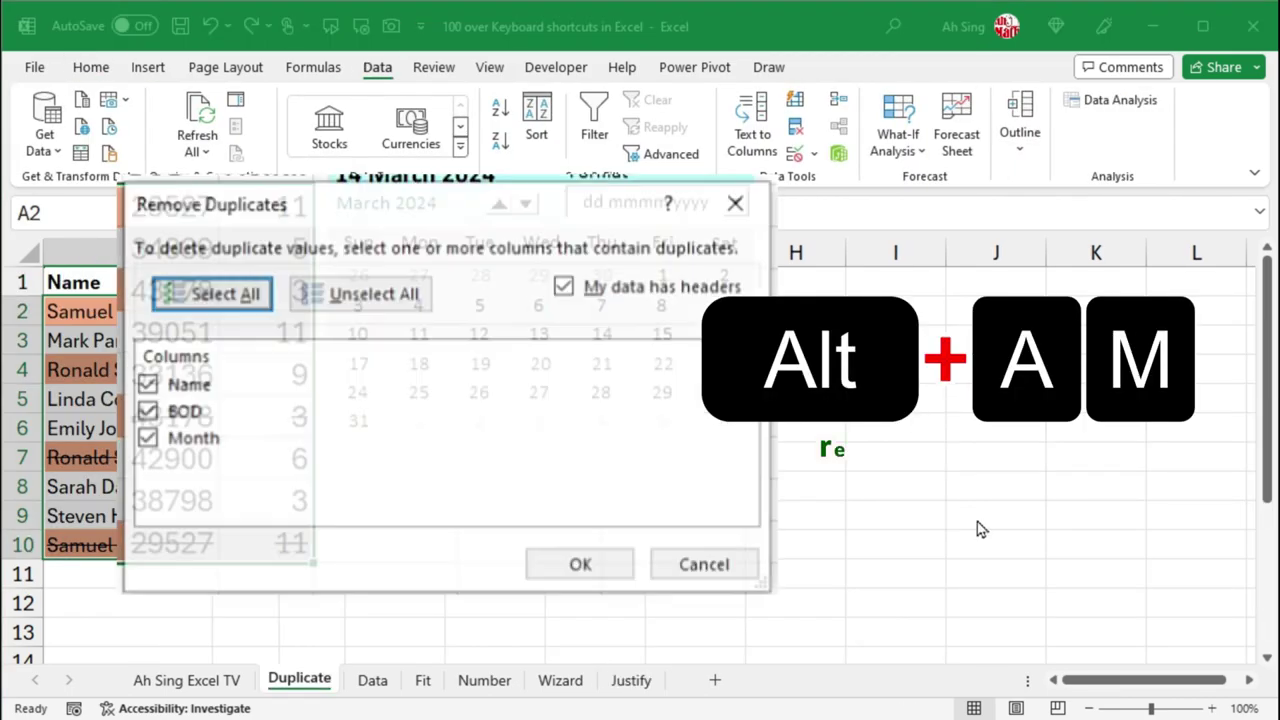
{"action": "key", "text": "Return"}
{"action": "key", "text": "Return"}
Step: Sort the Duplicate sheet's list by Name from A to Z, and re-sort it from Z to A
{"action": "key", "text": "alt"}
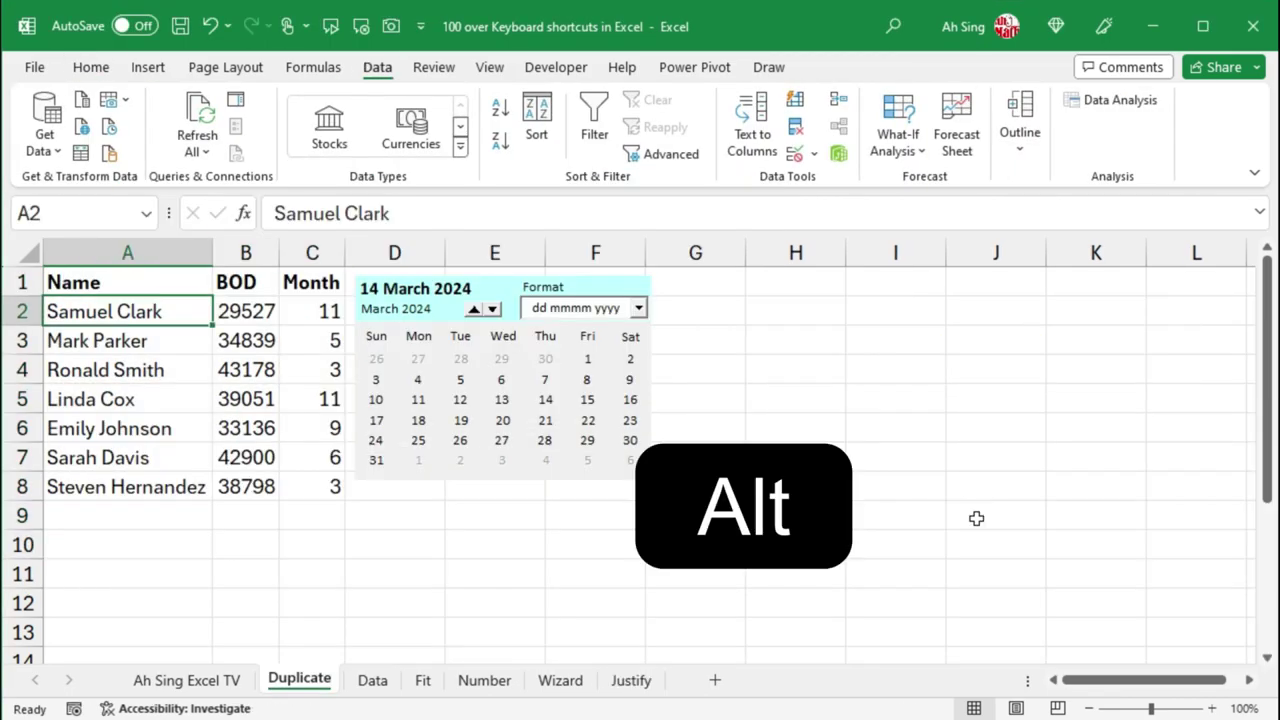
{"action": "key", "text": "a"}
{"action": "key", "text": "s"}
{"action": "key", "text": "a"}
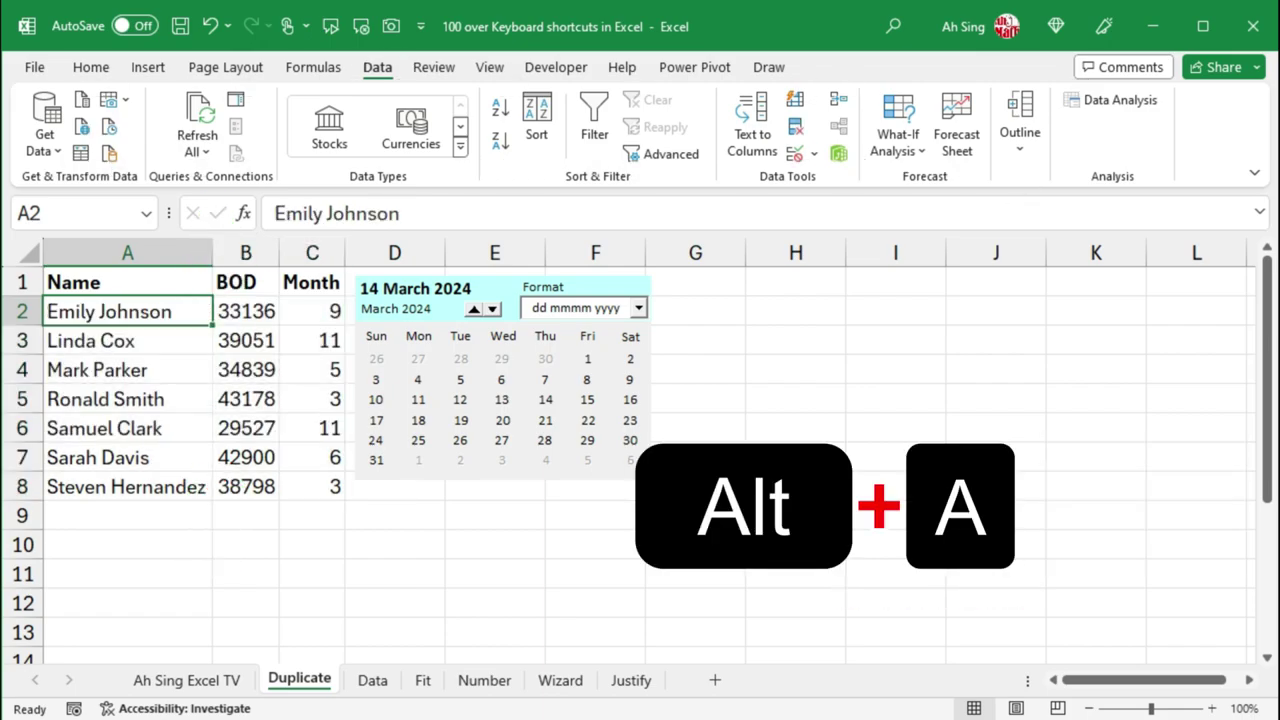
{"action": "key", "text": "alt+a"}
{"action": "key", "text": "s"}
{"action": "key", "text": "d"}
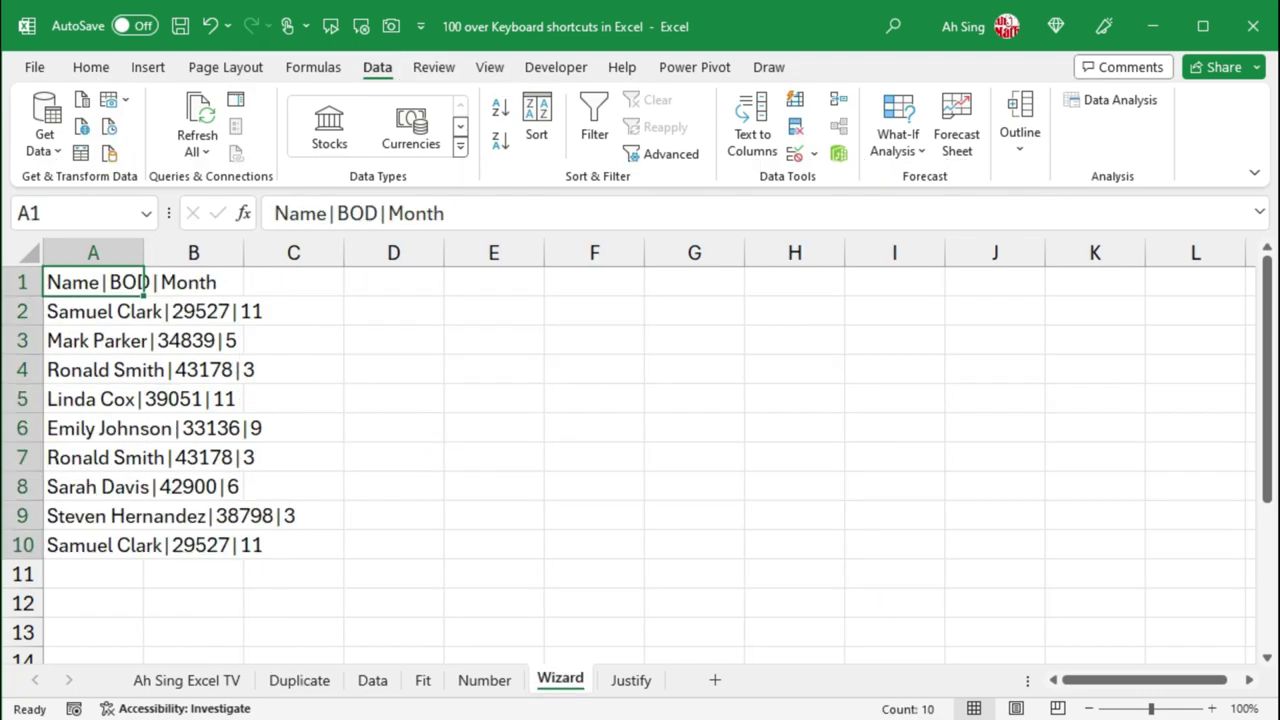
Step: Split the text in A1:A10 on the Wizard sheet into columns, using | as the custom delimiter
{"action": "key", "text": "ctrl+shift+Down"}
{"action": "key", "text": "alt+a"}
{"action": "key", "text": "e"}
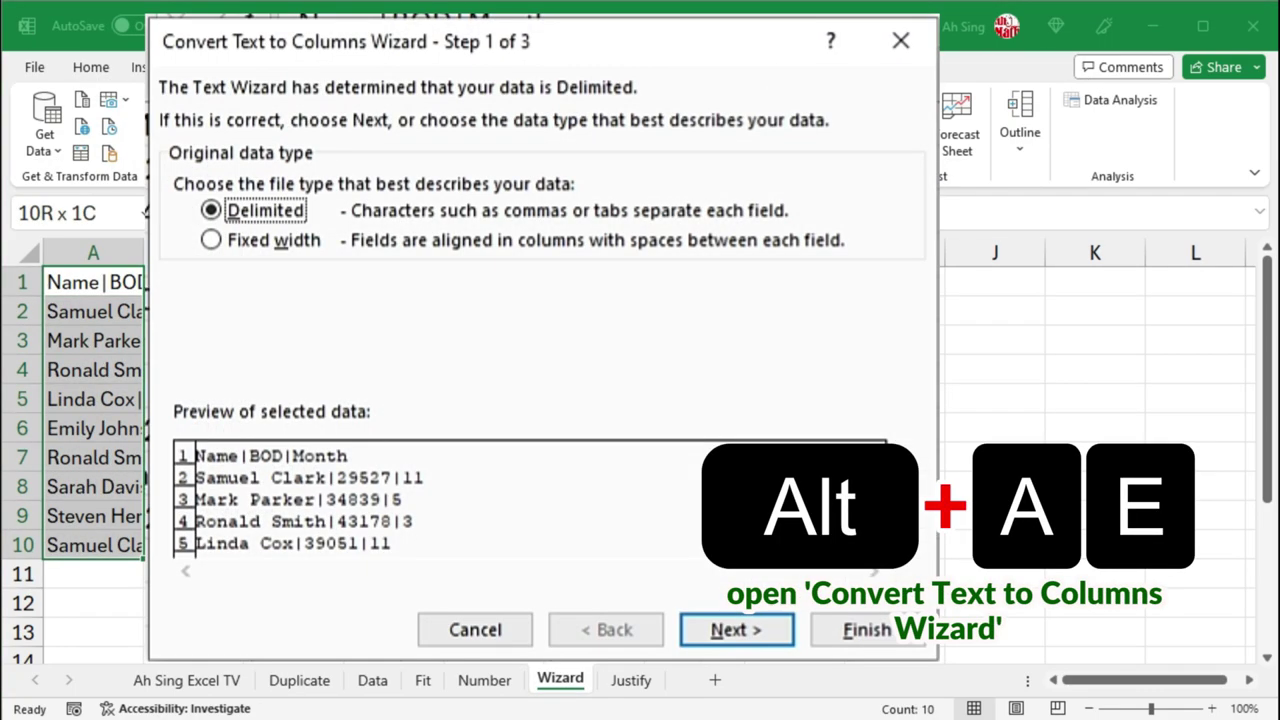
{"action": "left_click", "coordinate": [740, 626]}
{"action": "type", "text": "|"}
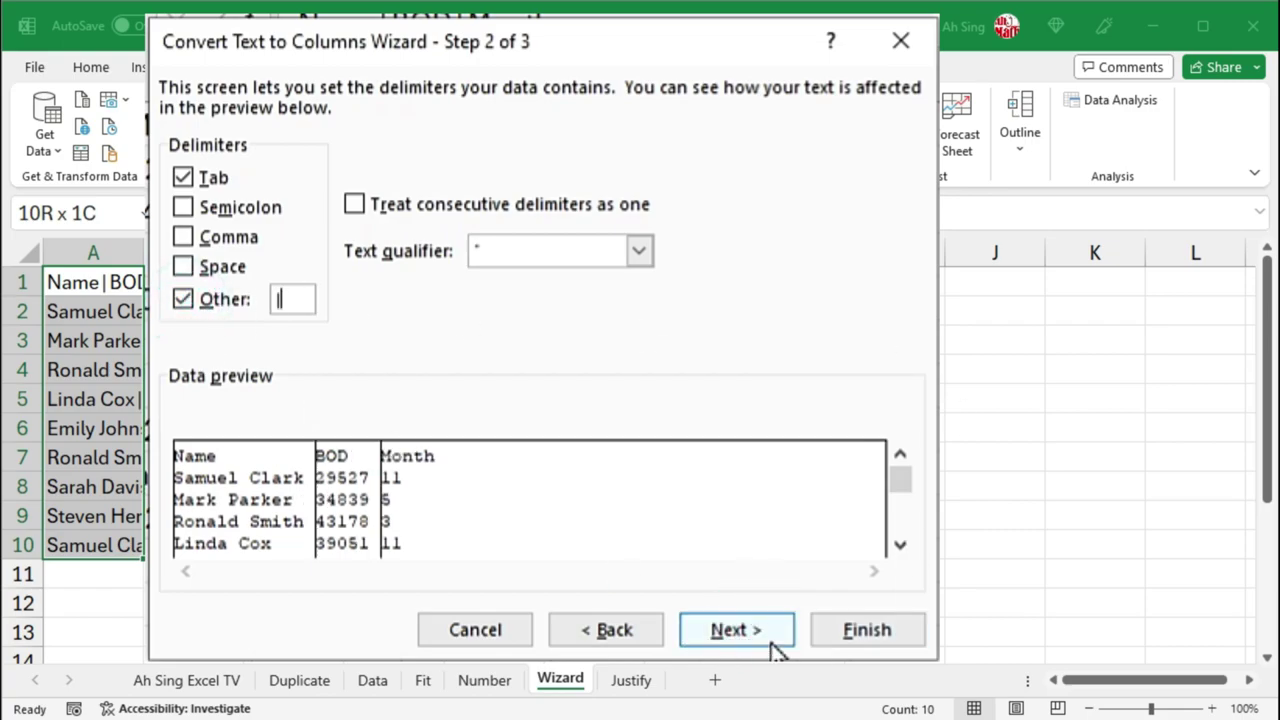
{"action": "left_click", "coordinate": [736, 629]}
{"action": "left_click", "coordinate": [866, 629]}
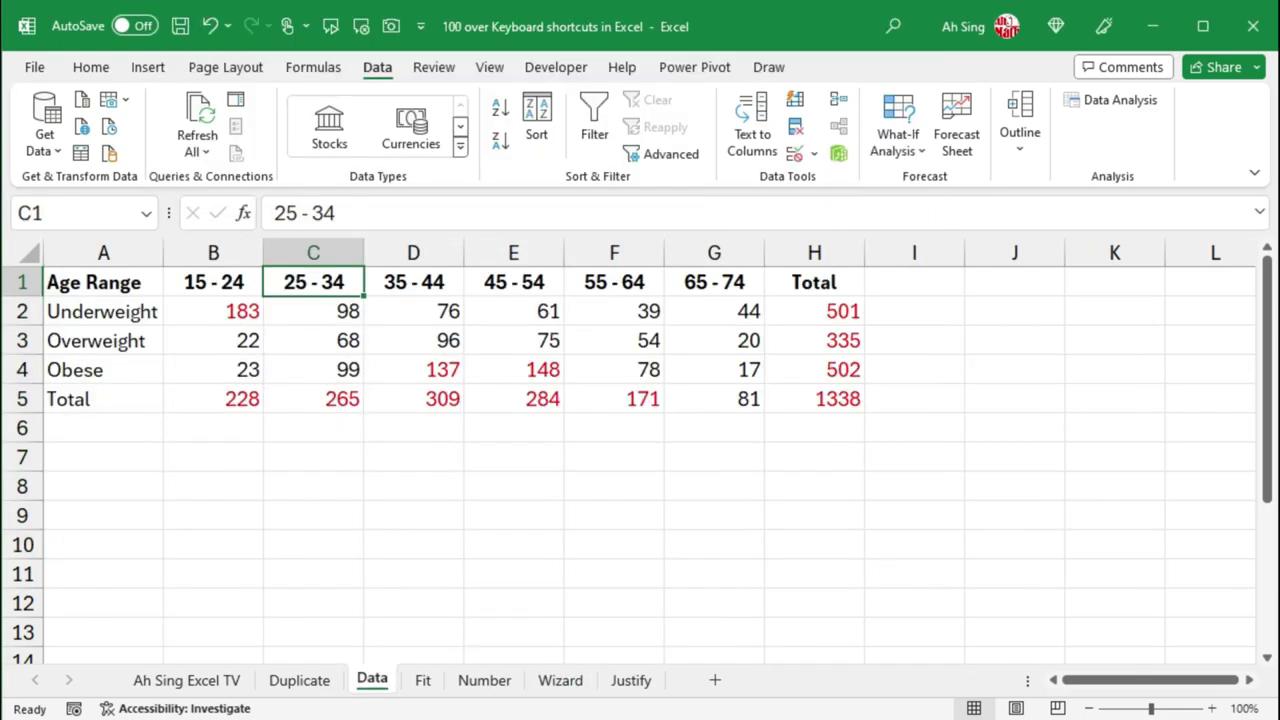
Step: Create a default embedded chart from the age range table on the Data sheet
{"action": "key", "text": "alt+F1"}
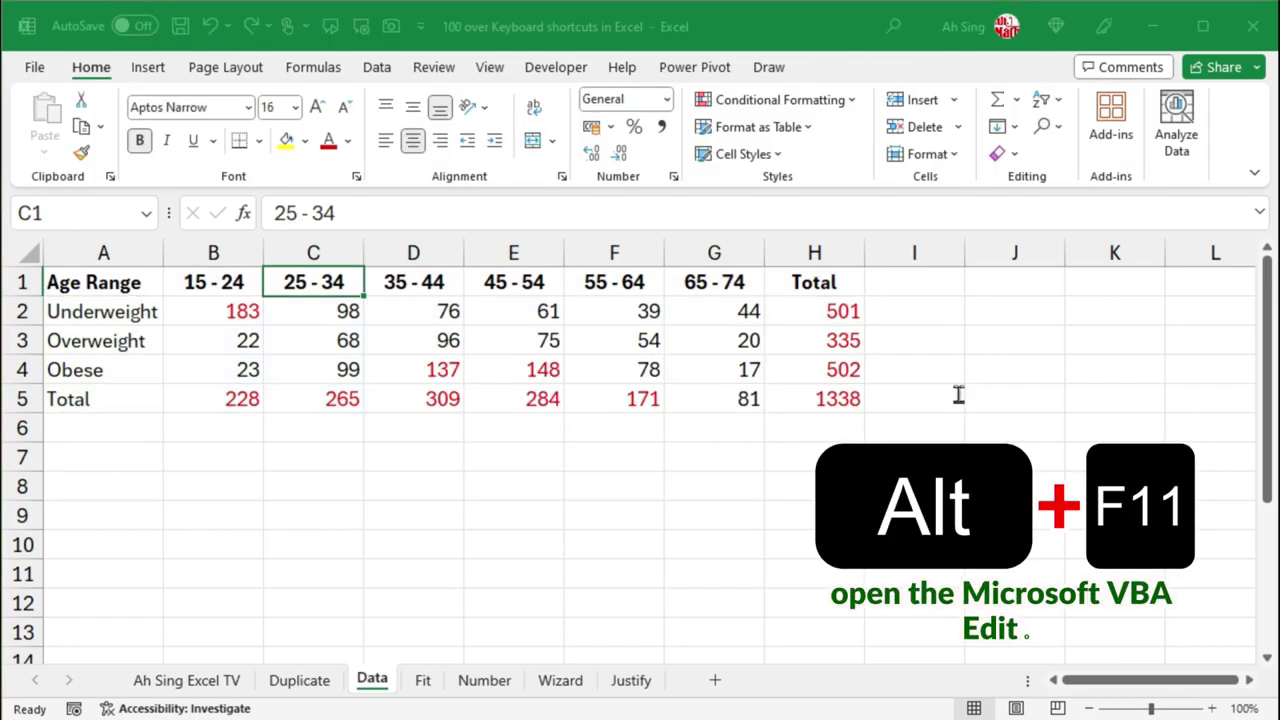
Step: Open the VBA editor from the Data sheet, and open the Macro dialog and close it
{"action": "key", "text": "alt+F11"}
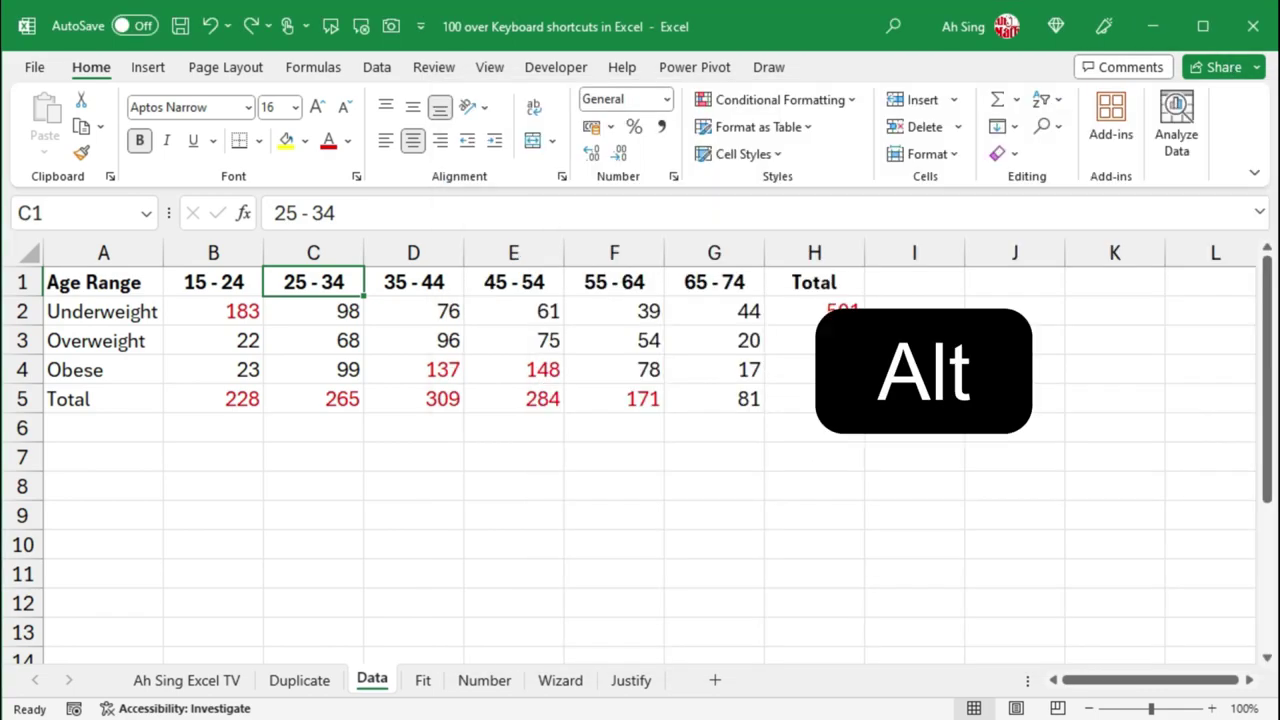
{"action": "key", "text": "alt+F8"}
{"action": "left_click", "coordinate": [711, 177]}
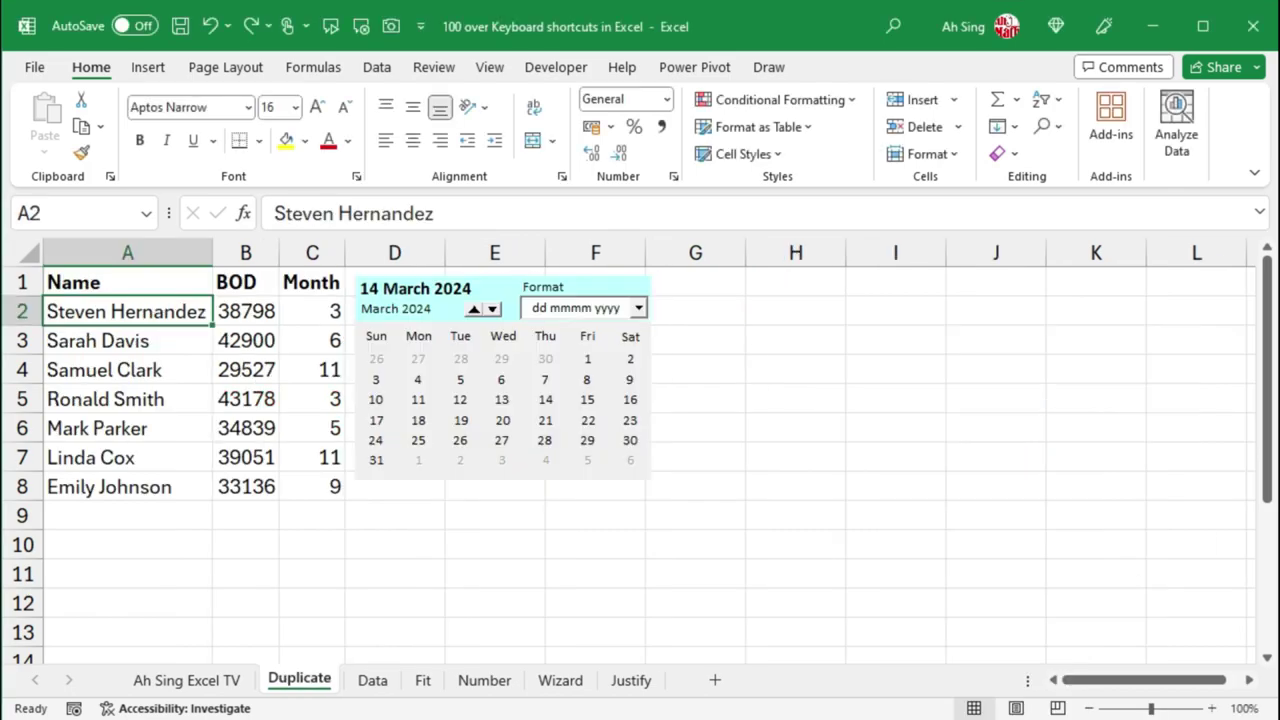
Step: Open the Define Name dialog for cell A2 on the Duplicate sheet
{"action": "key", "text": "alt+m"}
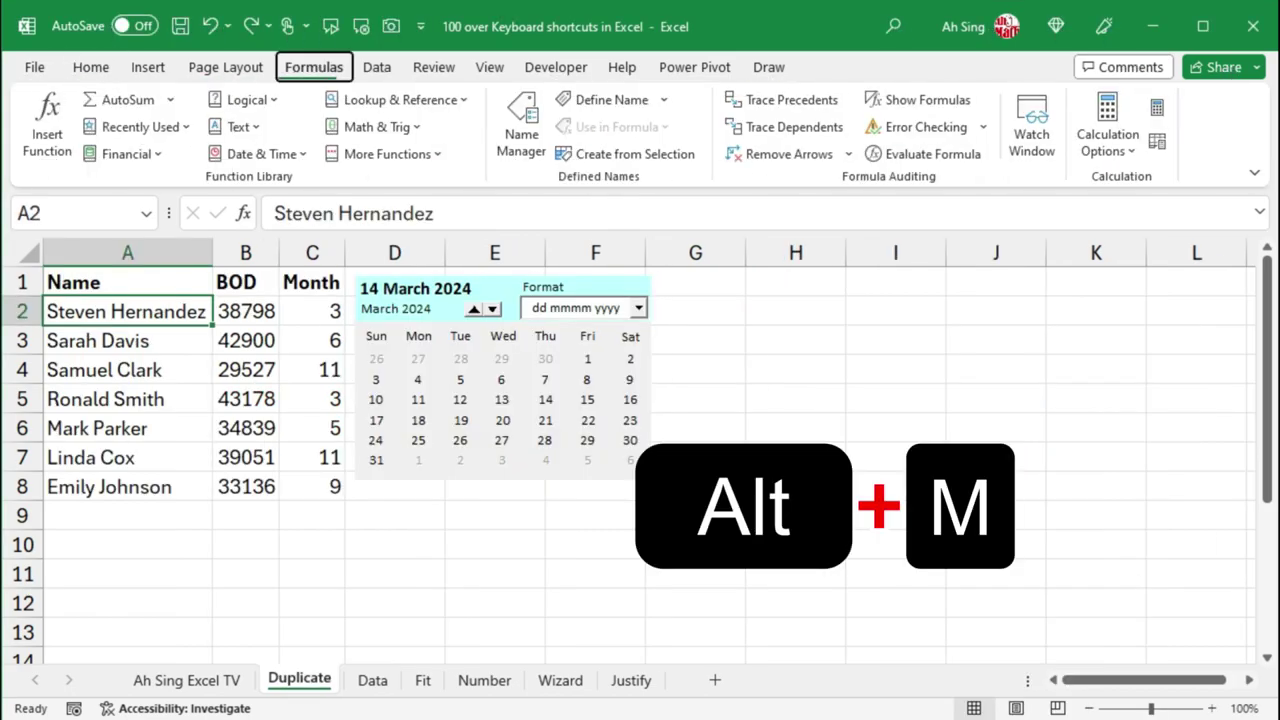
{"action": "key", "text": "m"}
{"action": "key", "text": "d"}
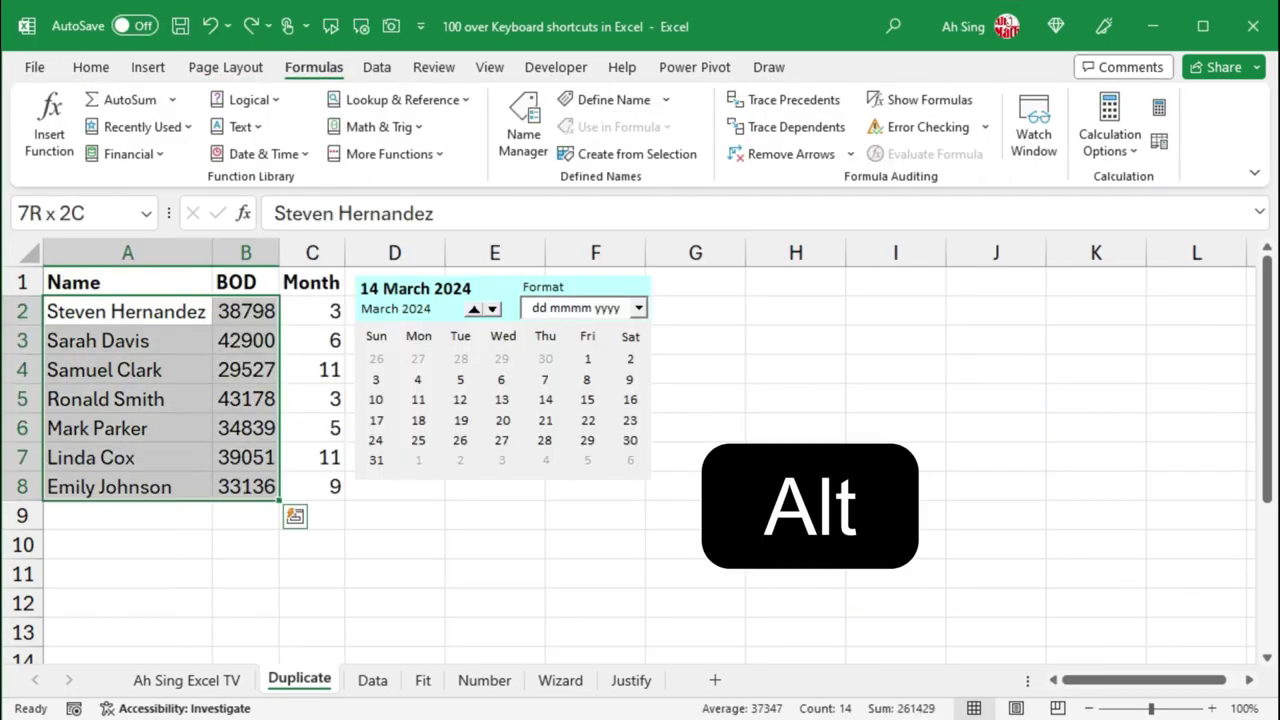
Step: Create defined names for the selected range A2:B8 from the values in its left column
{"action": "key", "text": "alt+m"}
{"action": "key", "text": "c"}
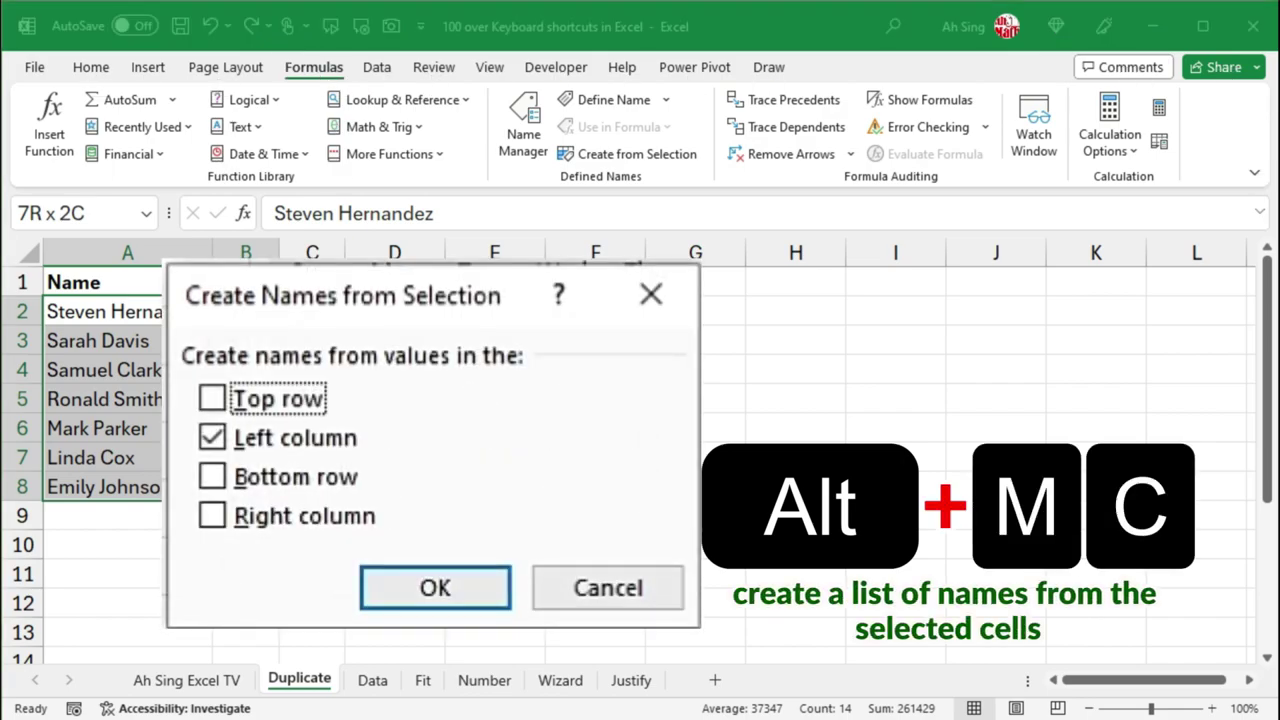
{"action": "key", "text": "Return"}
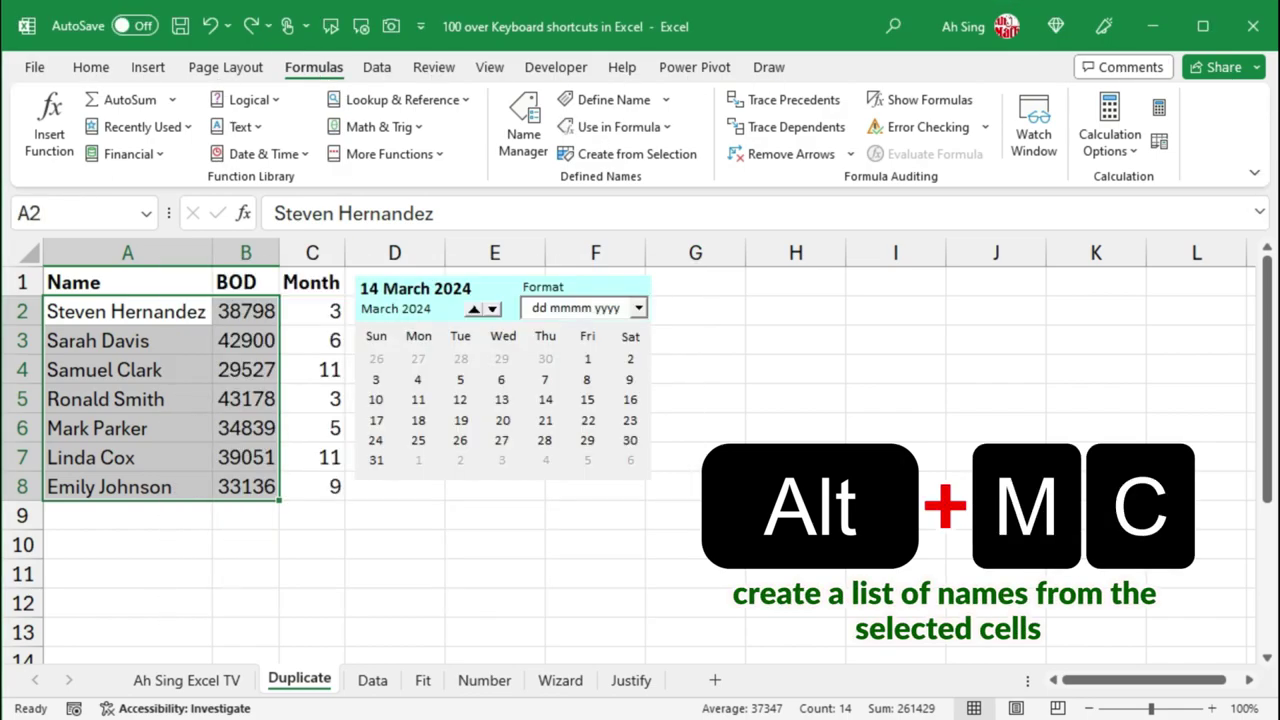
Step: Select cell B9 and open the Paste Name dialog to insert a defined name
{"action": "key", "text": "Down"}
{"action": "key", "text": "Down"}
{"action": "key", "text": "Down"}
{"action": "key", "text": "Down"}
{"action": "key", "text": "Down"}
{"action": "key", "text": "Down"}
{"action": "key", "text": "Down"}
{"action": "key", "text": "Right"}
{"action": "key", "text": "F3"}
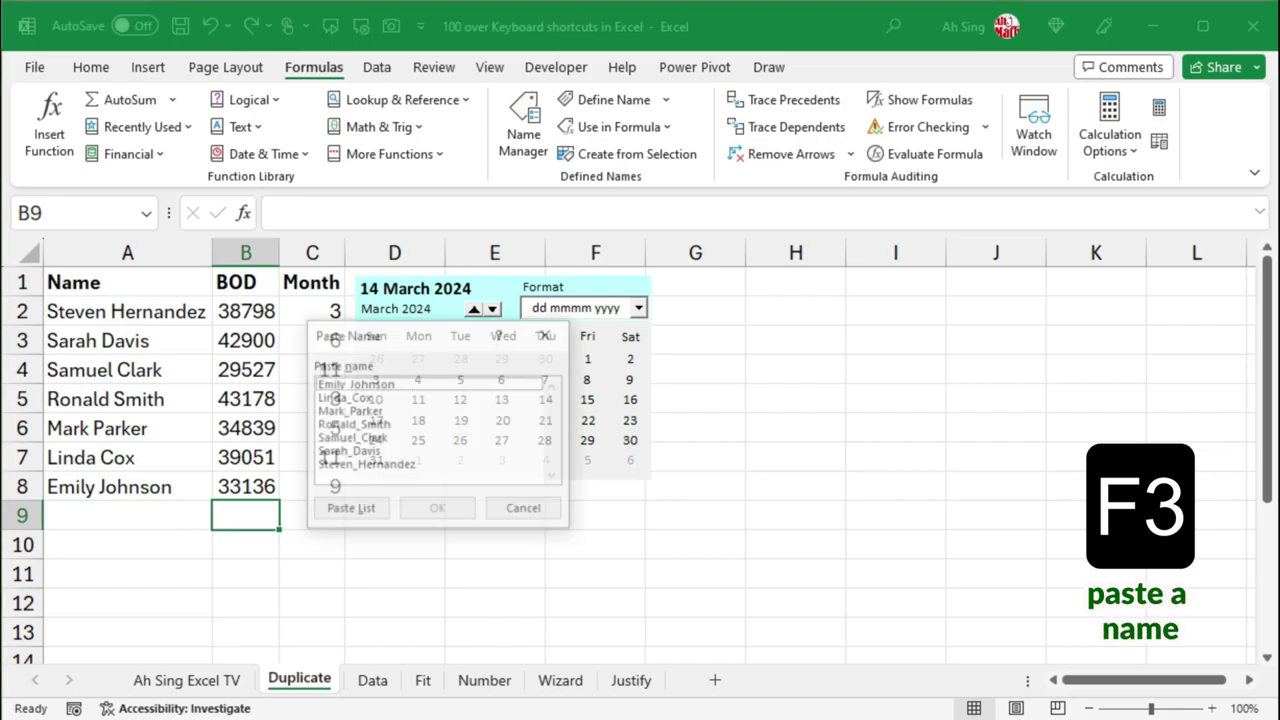
{"action": "key", "text": "Return"}
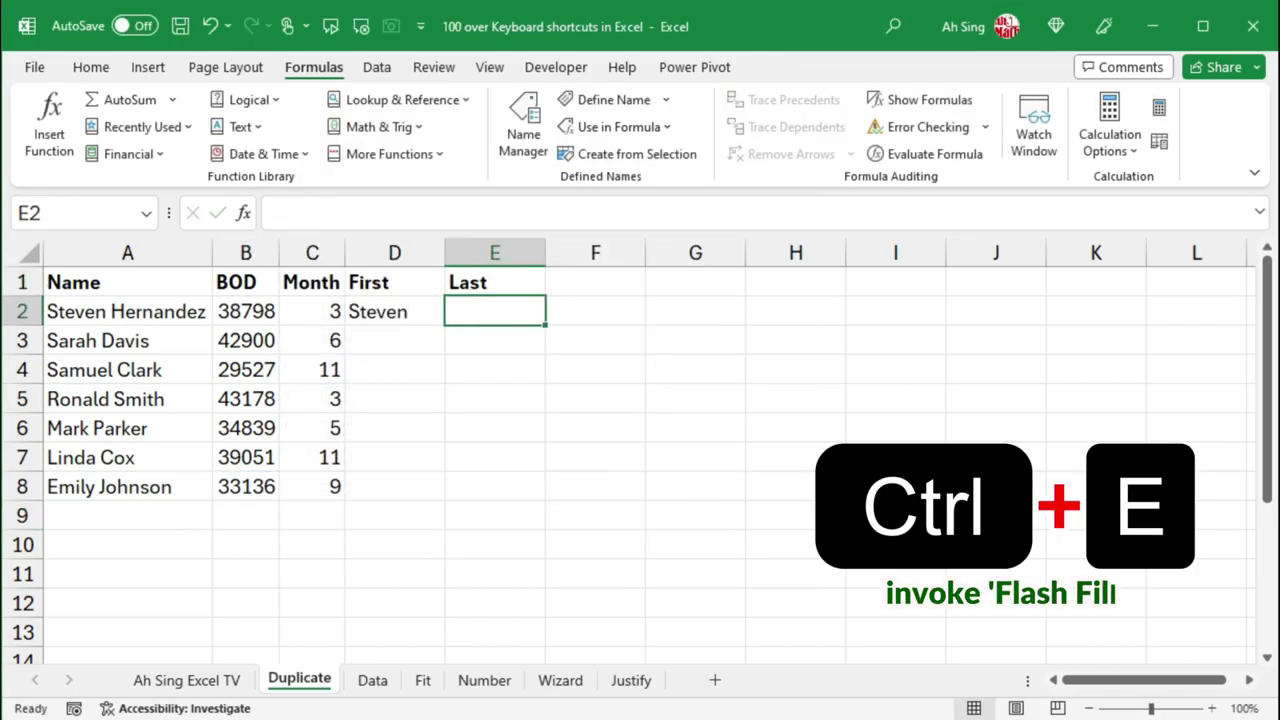
Step: Enter the first person's last name in E2 and Flash Fill the First and Last columns
{"action": "type", "text": "Hernandez"}
{"action": "key", "text": "Left"}
{"action": "key", "text": "ctrl+e"}
{"action": "key", "text": "Right"}
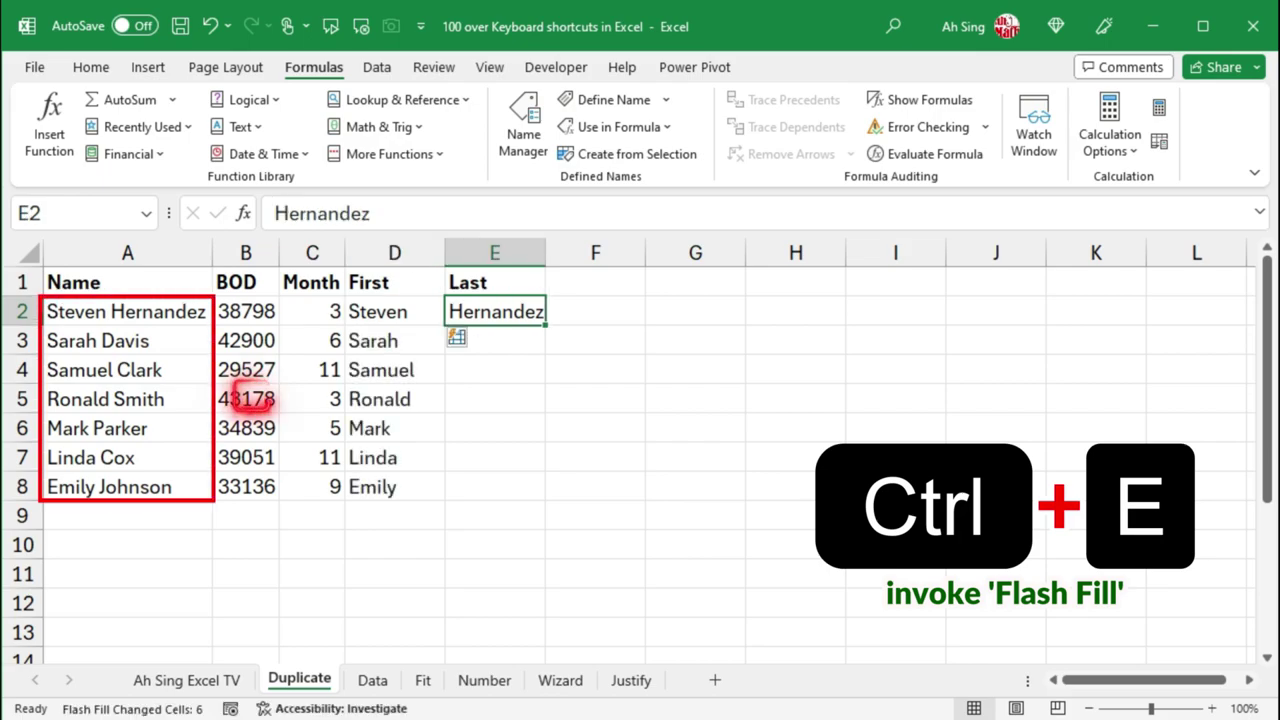
{"action": "key", "text": "ctrl+e"}
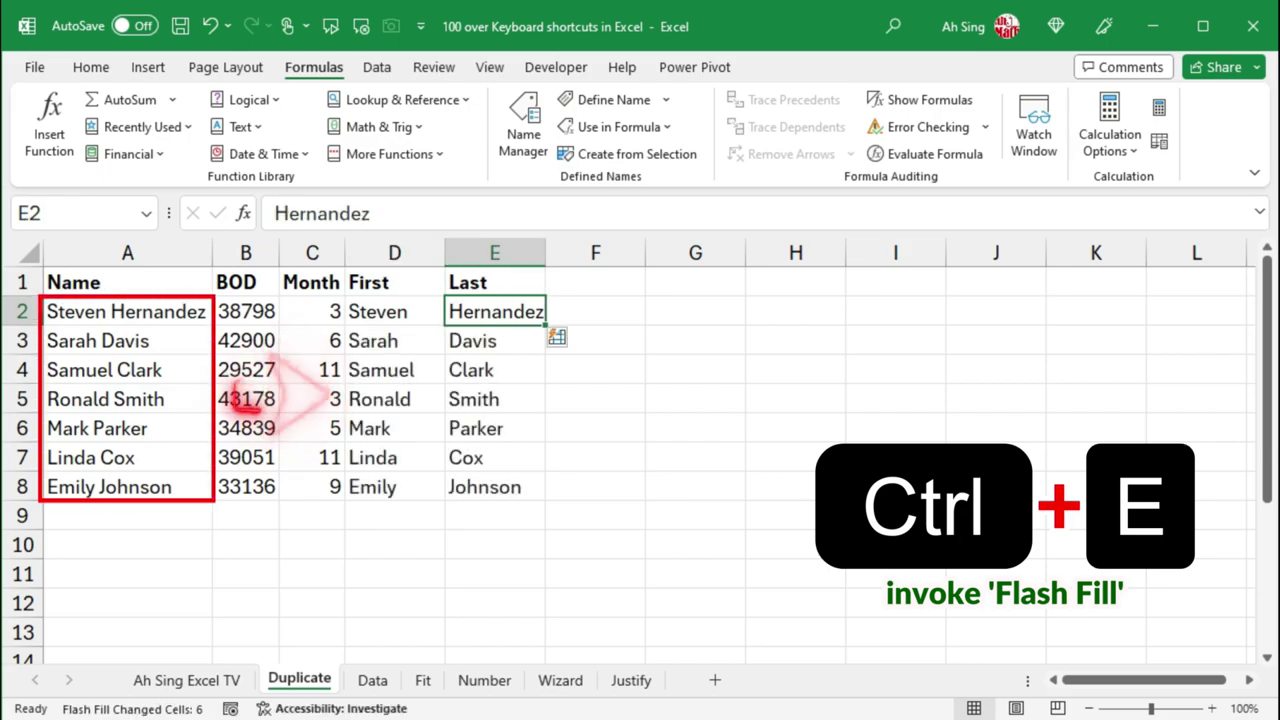
Step: Start a YEAR formula in F2 and check its arguments in the Function Arguments dialog and inside the formula
{"action": "key", "text": "Right"}
{"action": "type", "text": "=yea"}
{"action": "key", "text": "Tab"}
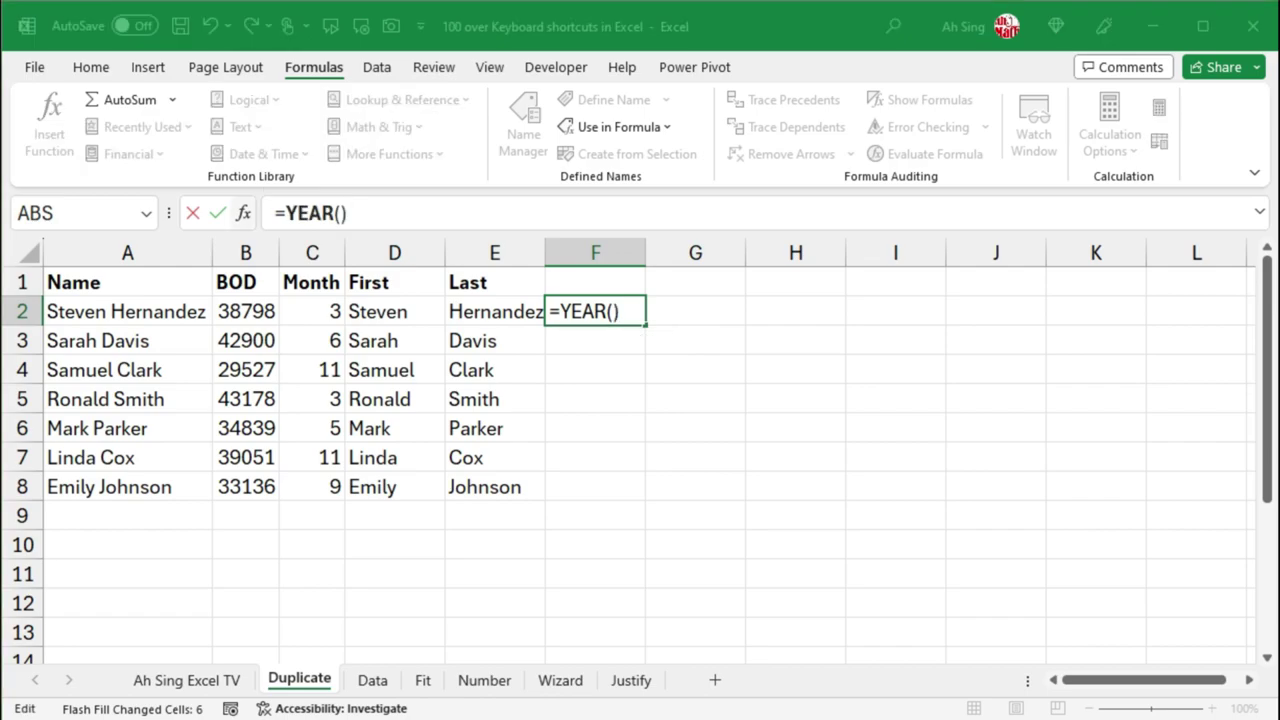
{"action": "key", "text": "ctrl+a"}
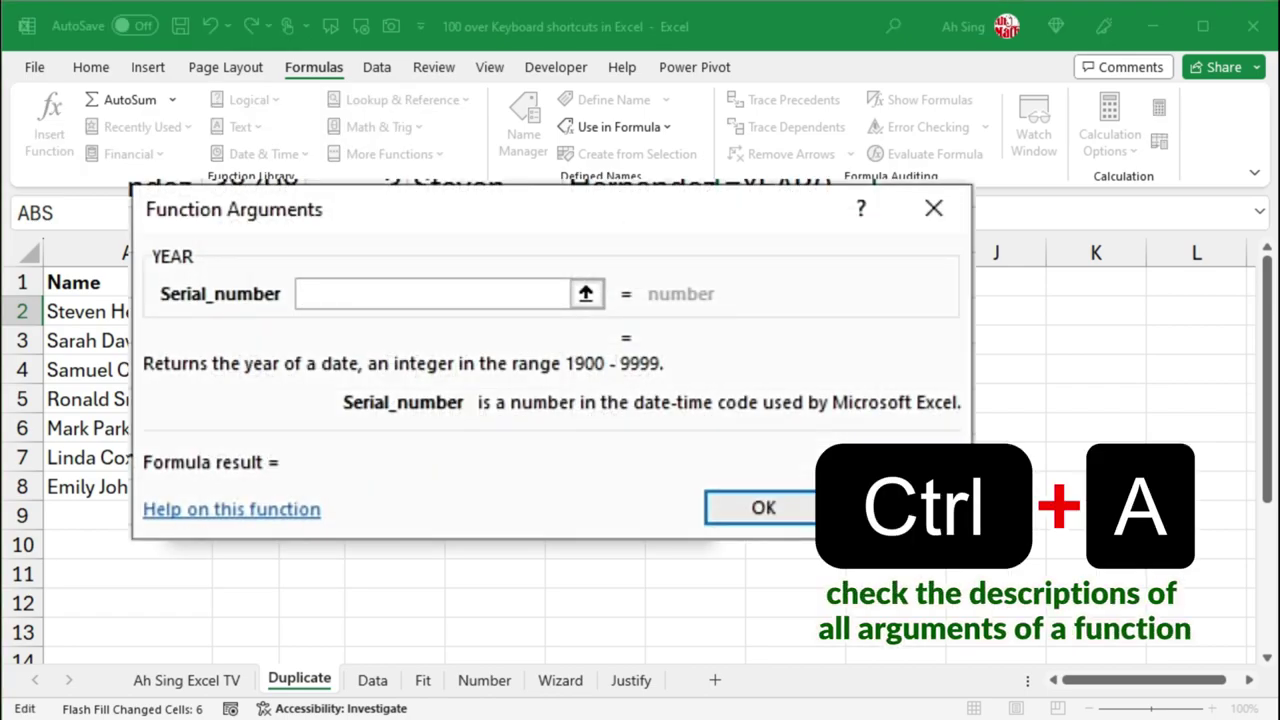
{"action": "key", "text": "Escape"}
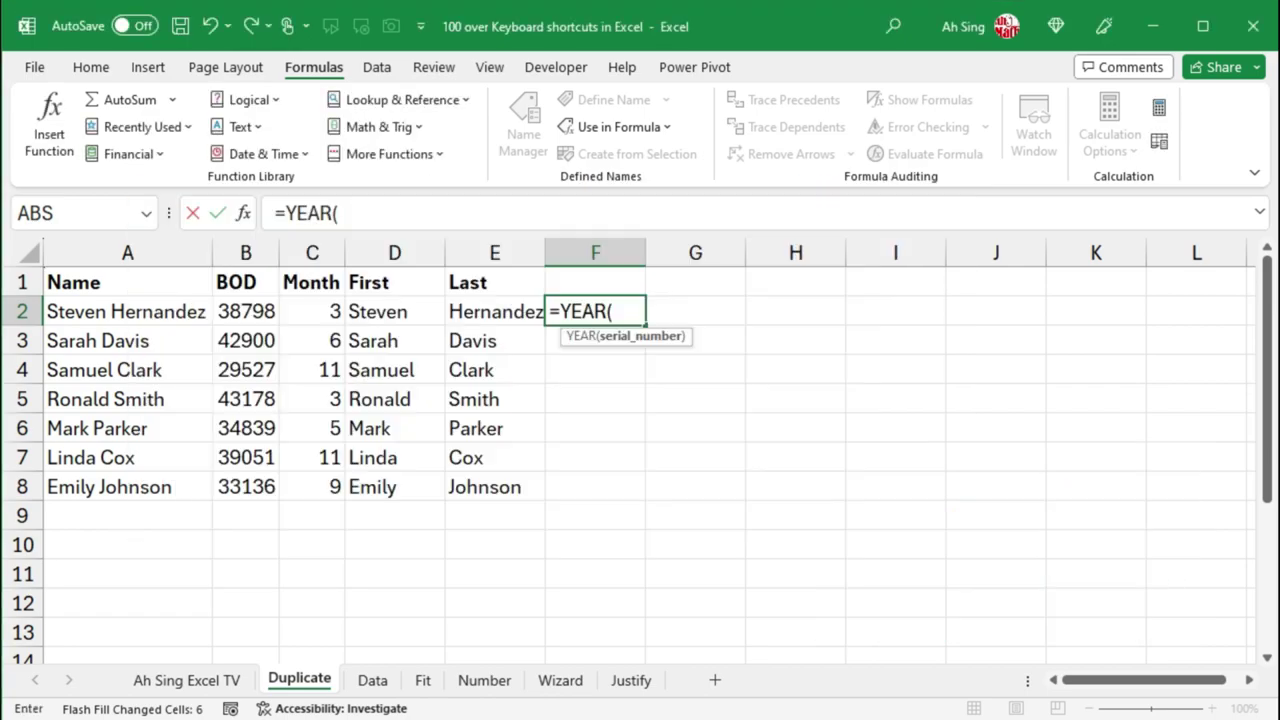
{"action": "key", "text": "ctrl+shift+a"}
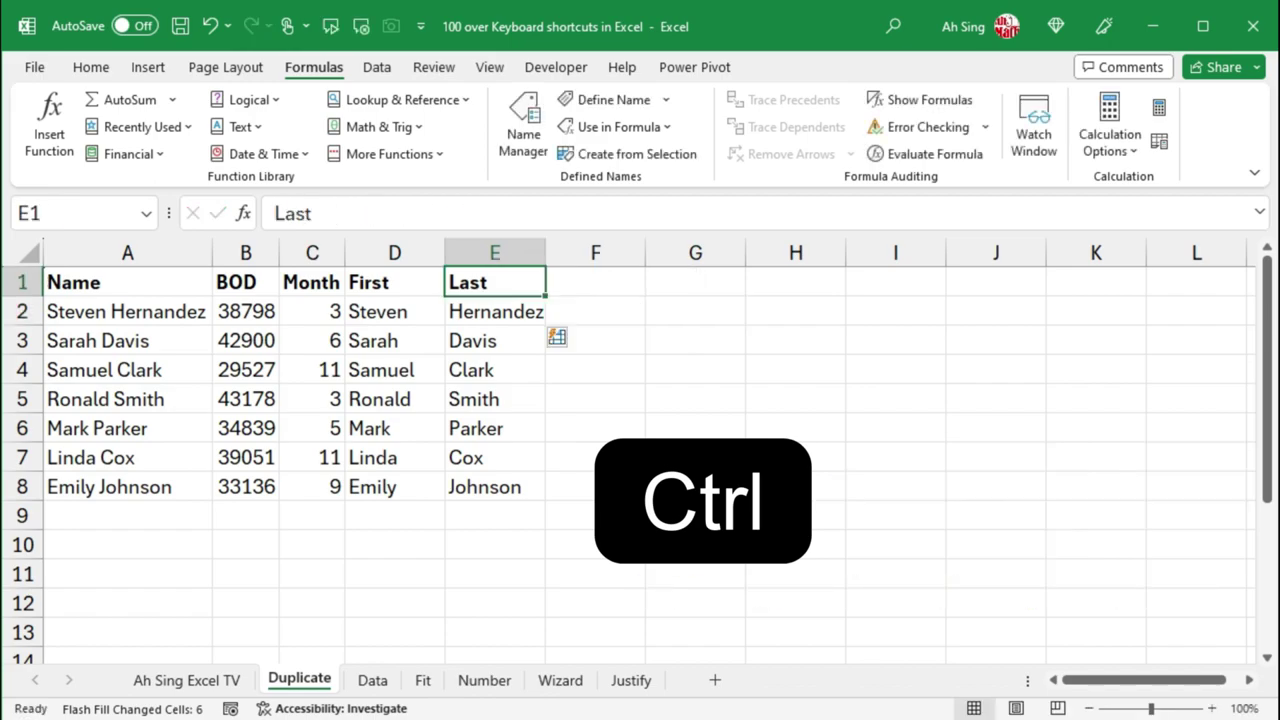
Step: Toggle the filter on the table's header row on and off, and expand and collapse the formula bar
{"action": "key", "text": "ctrl+shift+l"}
{"action": "key", "text": "ctrl+shift+l"}
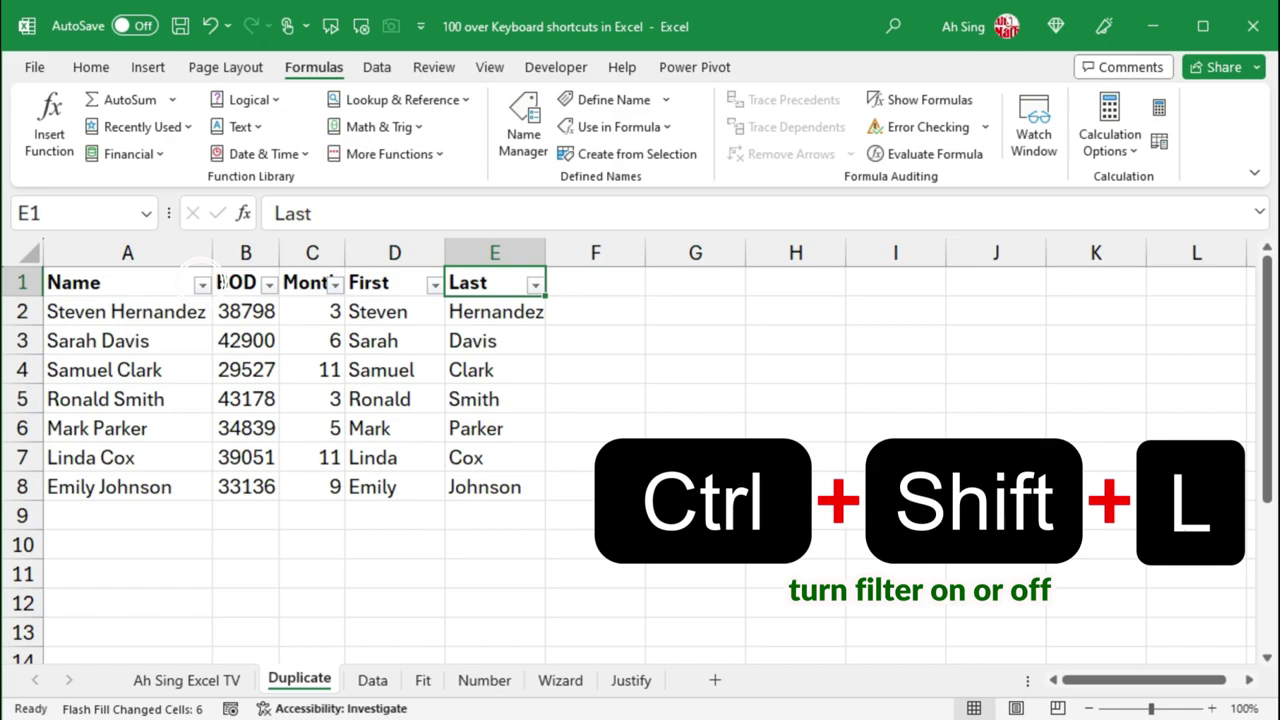
{"action": "key", "text": "ctrl+shift+u"}
{"action": "key", "text": "ctrl+shift+u"}
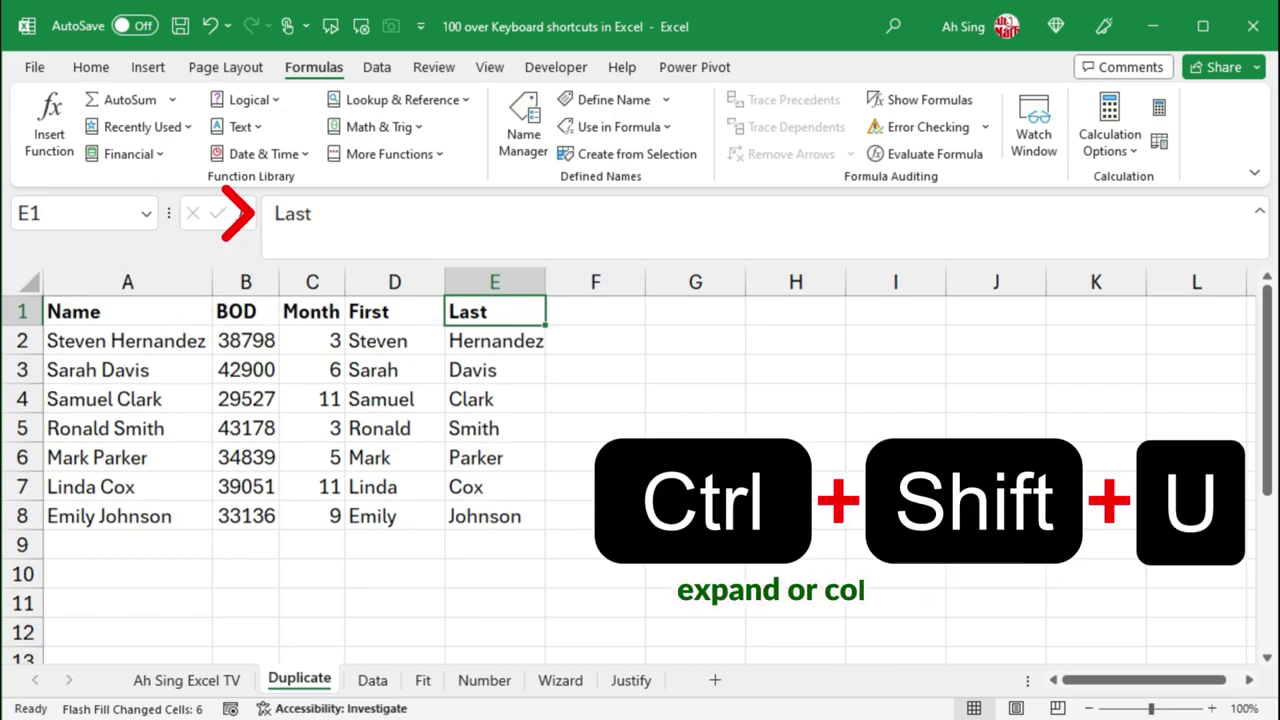
{"action": "key", "text": "ctrl+shift+u"}
{"action": "key", "text": "ctrl+shift+u"}
{"action": "key", "text": "ctrl+shift+u"}
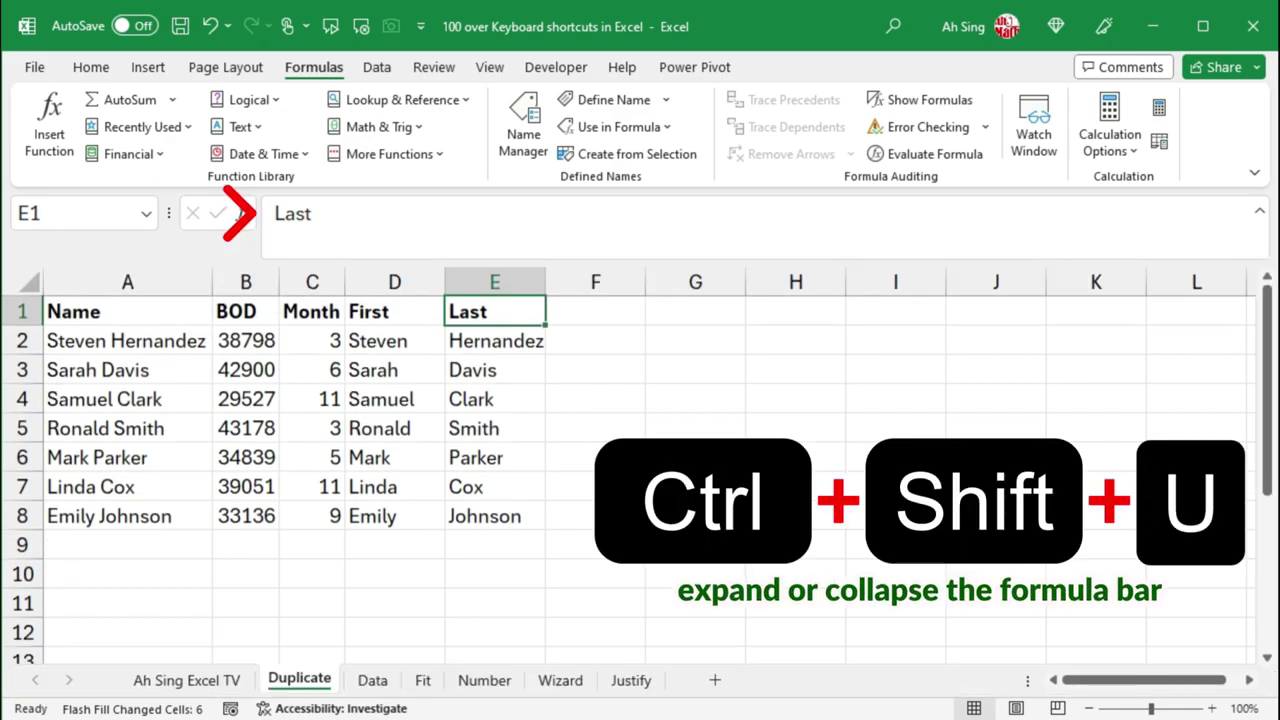
{"action": "key", "text": "ctrl+shift+u"}
Step: Edit the header in cell E1 to read Last Name
{"action": "key", "text": "F2"}
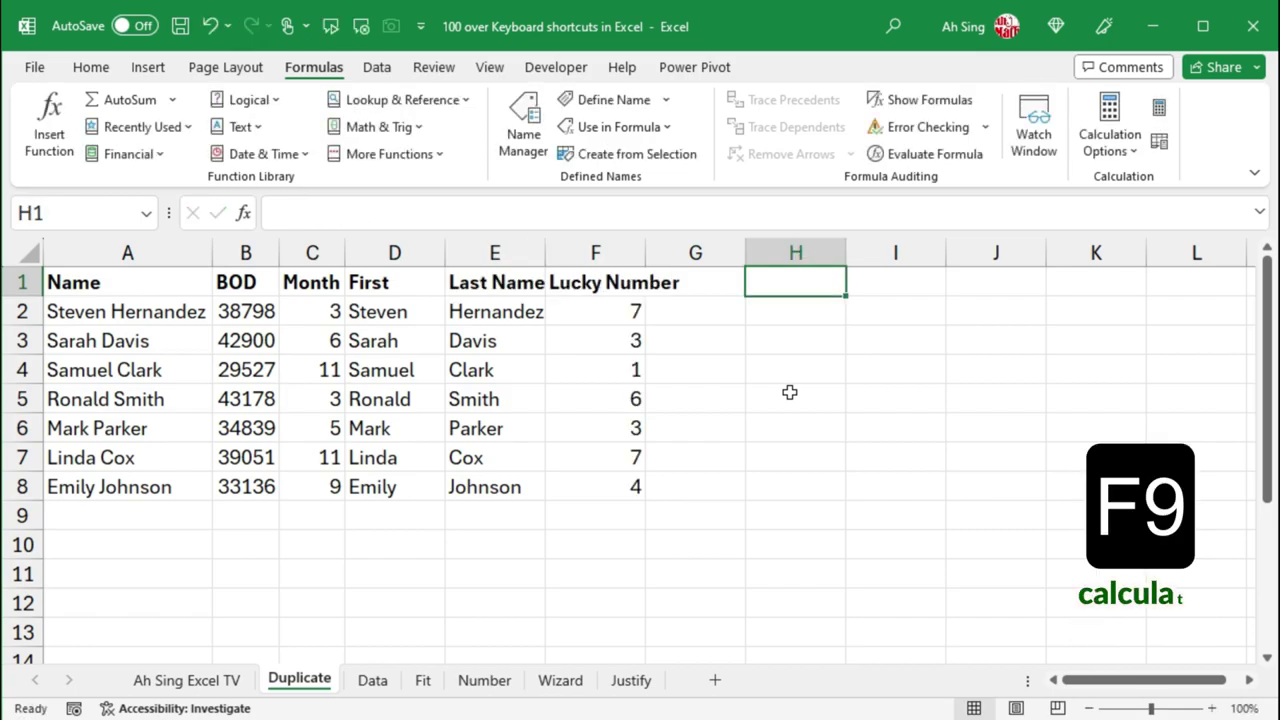
Step: Recalculate all sheets to refresh the Lucky Number column, and recalculate only the active worksheet
{"action": "key", "text": "F9"}
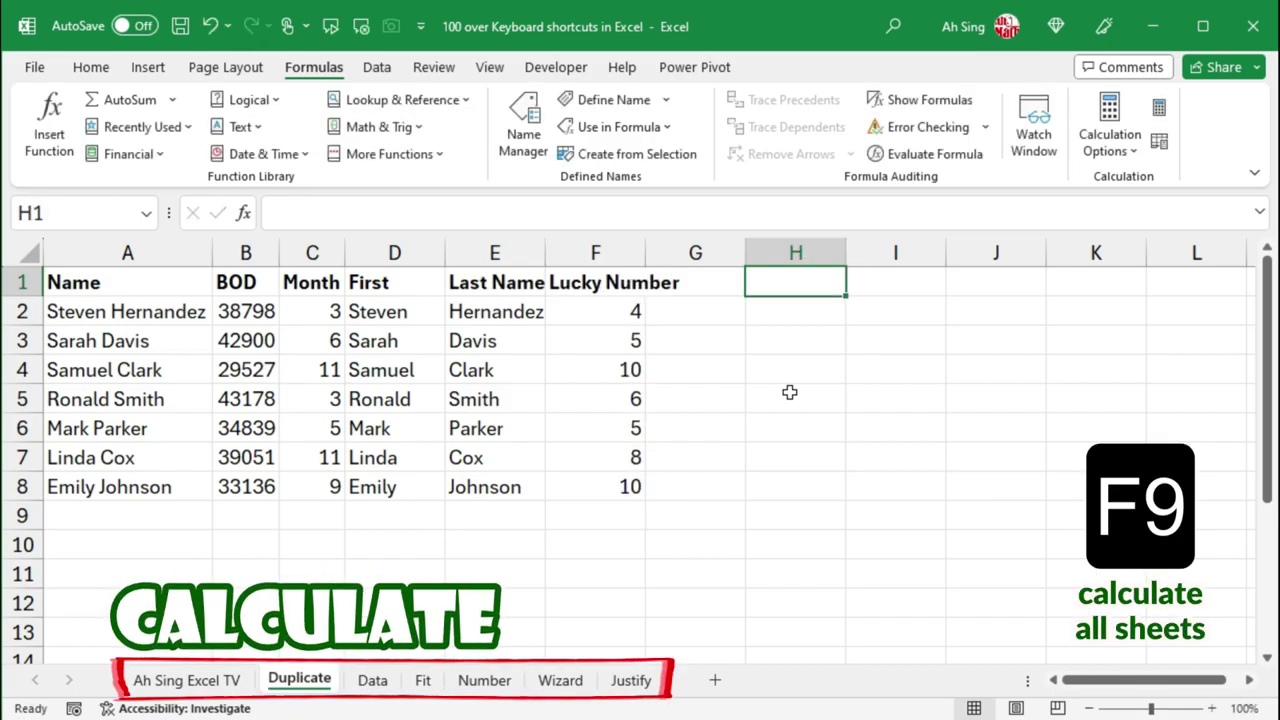
{"action": "key", "text": "F9"}
{"action": "key", "text": "shift+F9"}
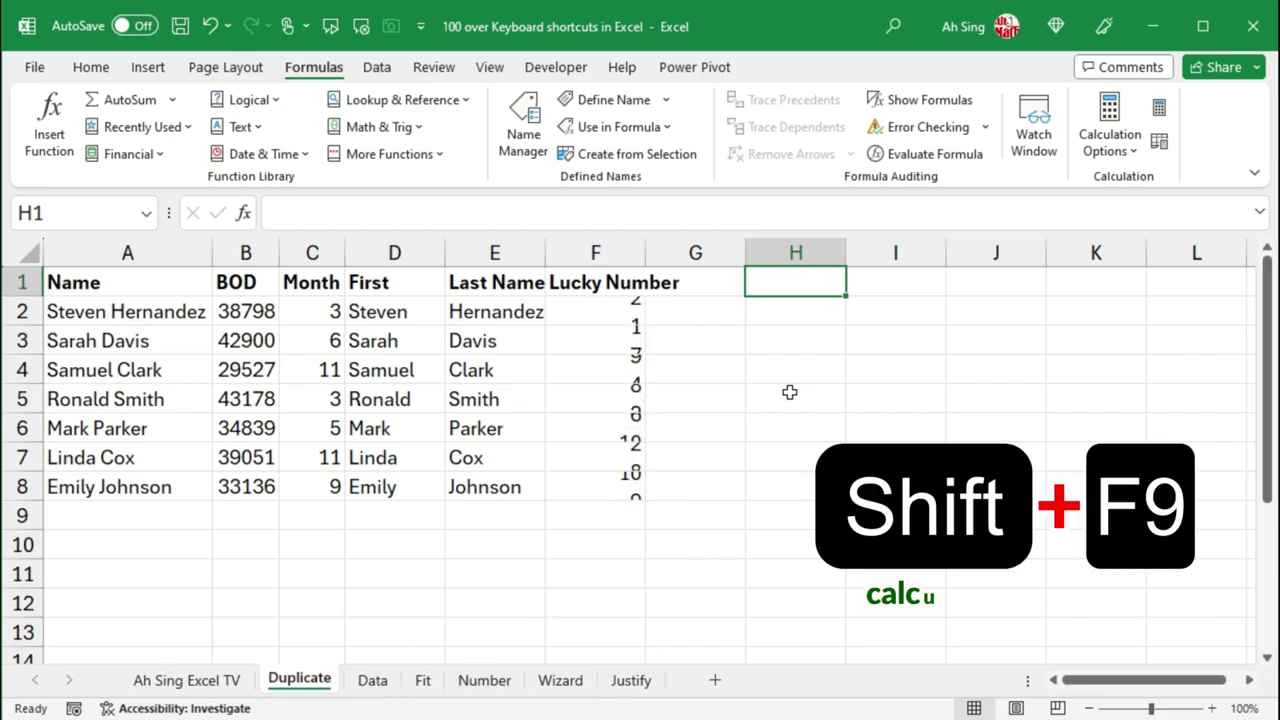
{"action": "key", "text": "shift+F9"}
{"action": "key", "text": "shift+F9"}
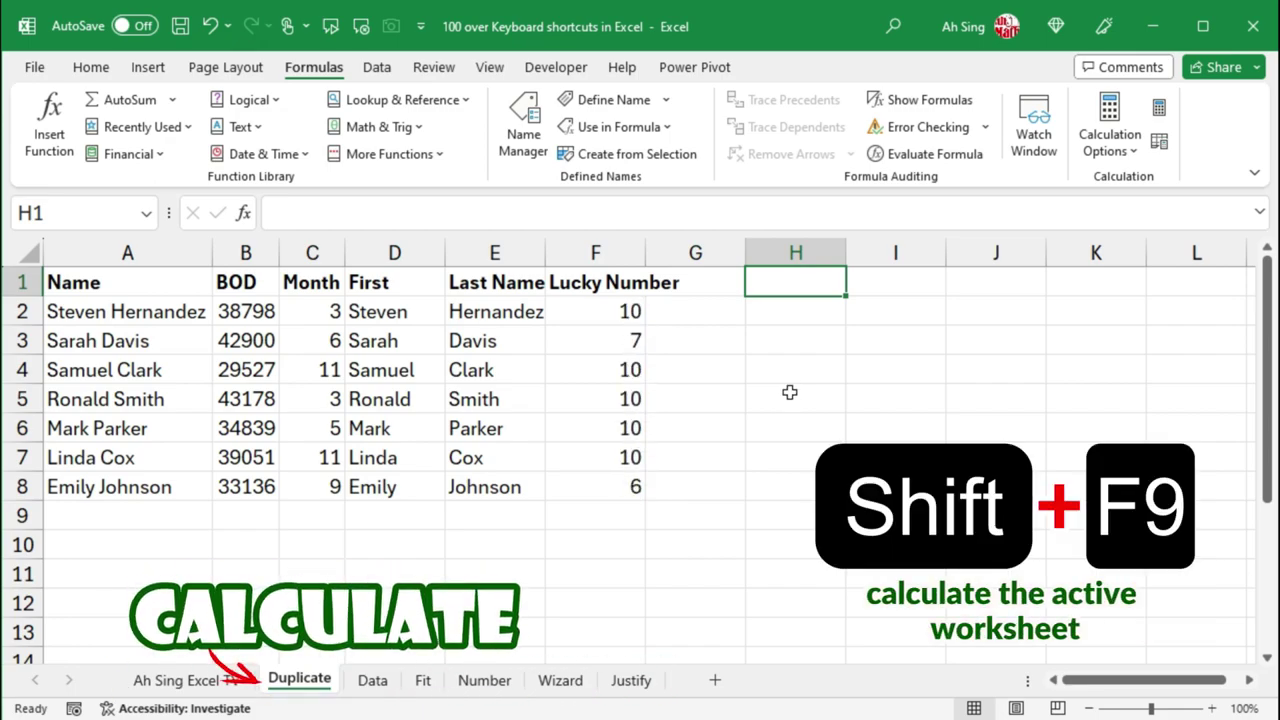
Step: Insert an AVERAGE function in cell H2 with F2:G2 as its first argument
{"action": "key", "text": "Down"}
{"action": "key", "text": "shift+F3"}
{"action": "key", "text": "Down"}
{"action": "key", "text": "Down"}
{"action": "key", "text": "Down"}
{"action": "key", "text": "Return"}
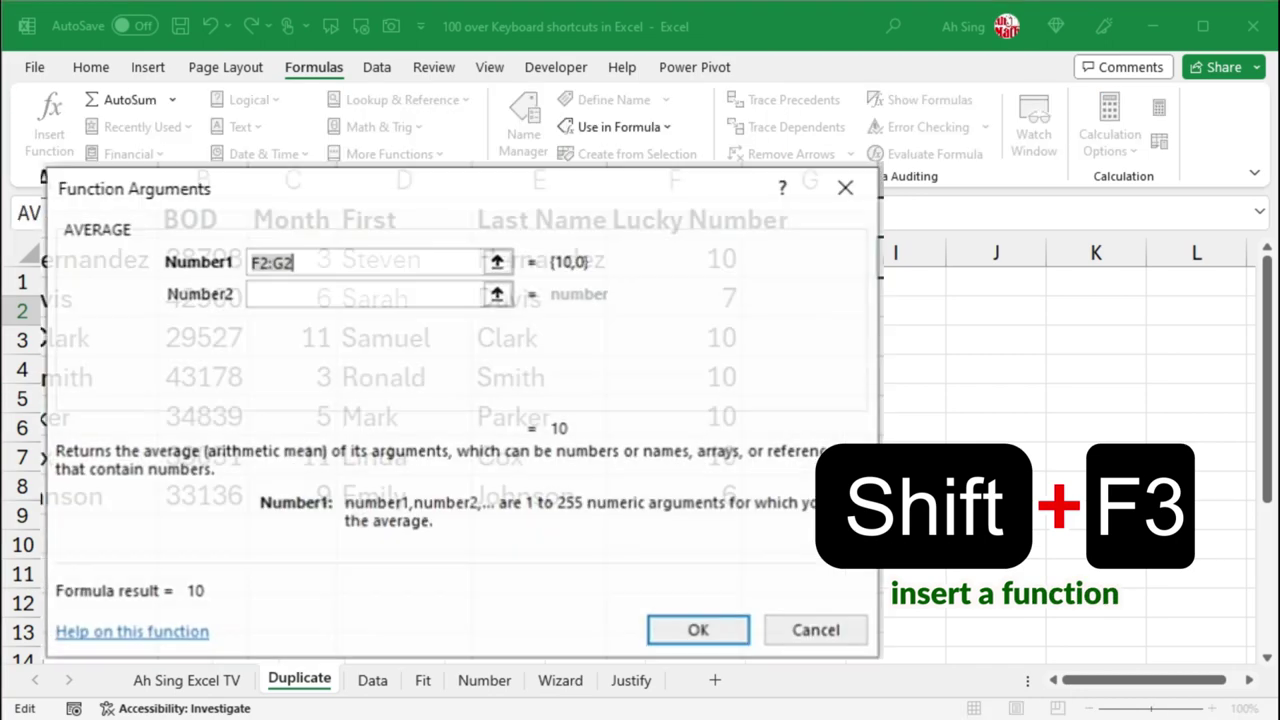
{"action": "key", "text": "Return"}
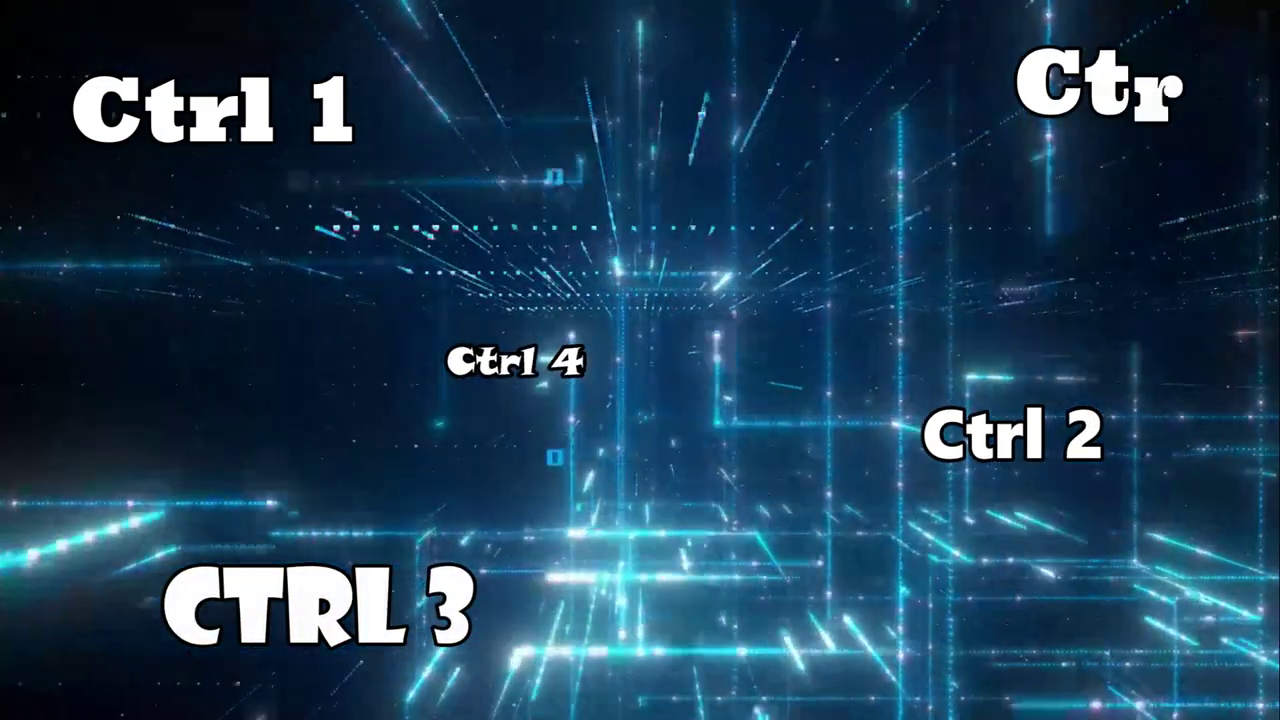